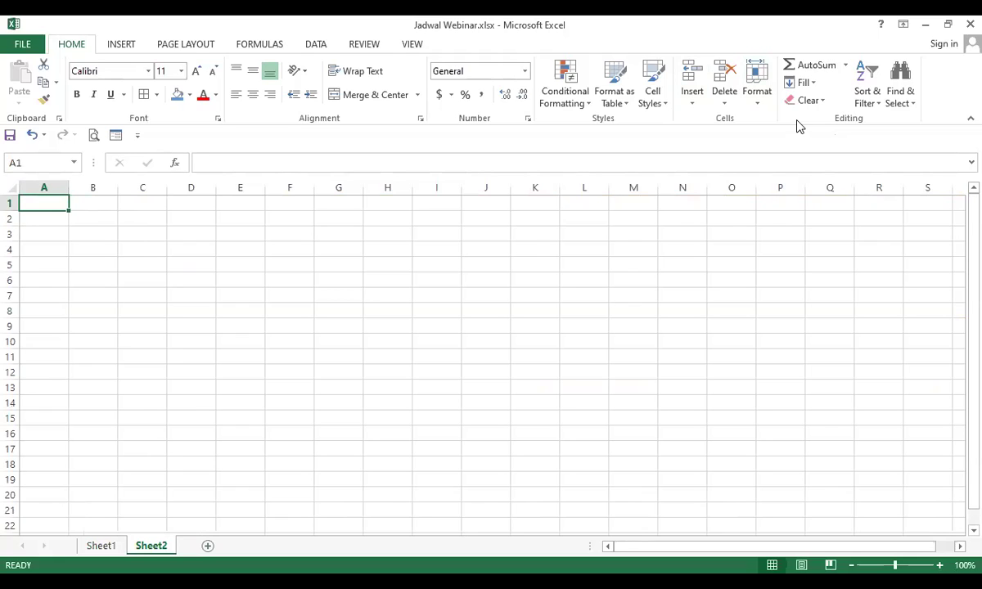
left_click(774, 436)
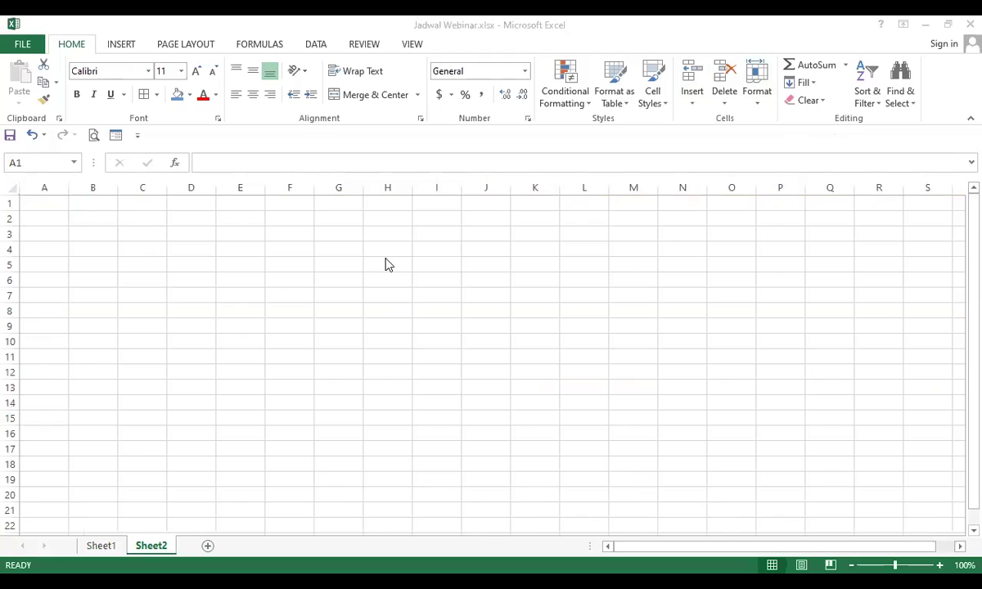
left_click(238, 231)
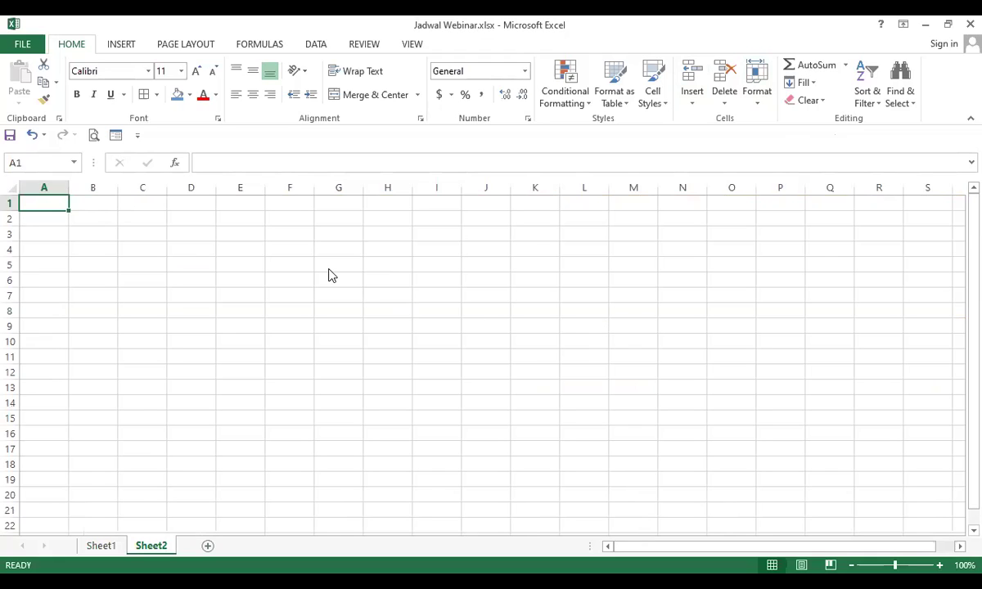
Enter the report title LAPORAN BUKU KAS in cell A1 and the school name SMK XXX in A2
left_click(59, 202)
type("LAPORAN BUKU KAS")
key("Return")
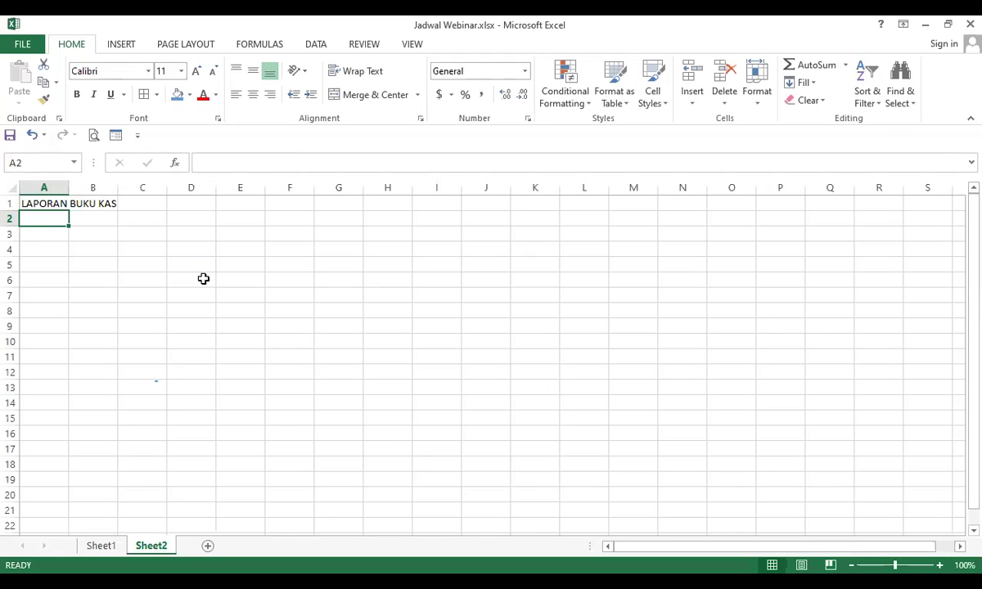
type("SMK")
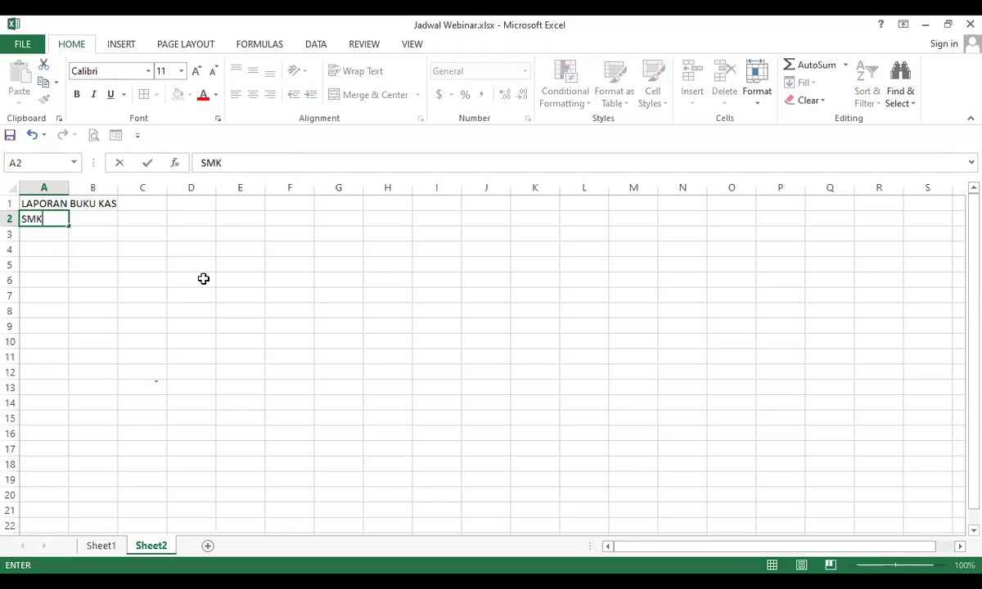
type(" XXX")
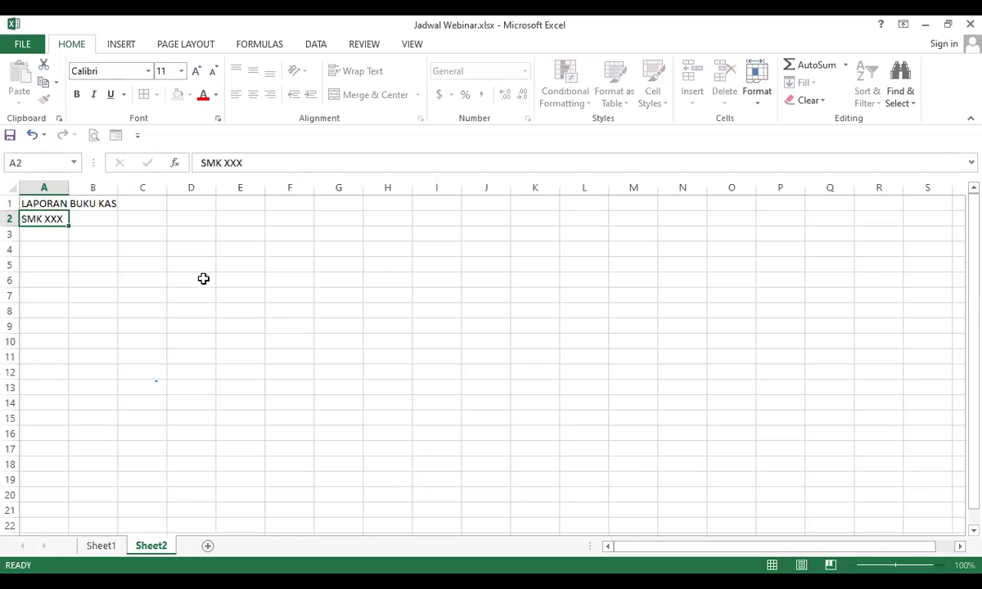
key("Return")
Enter the period line BULAN SEPTEMBER 2020 in cell A3 below the school name
type("BULAN")
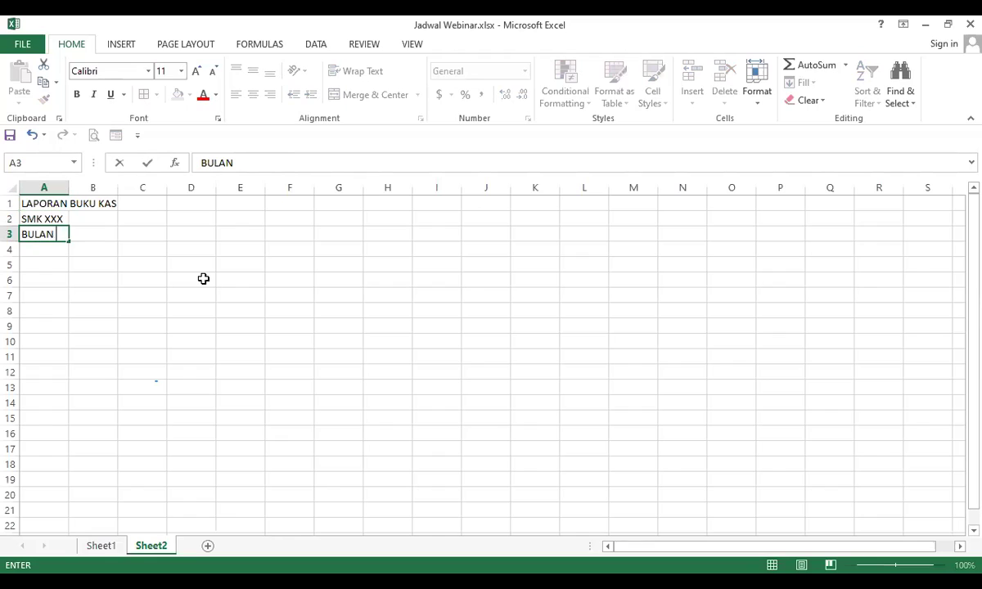
type(" SEPET")
type("M")
key("BackSpace")
key("BackSpace")
key("BackSpace")
type("TEMBER")
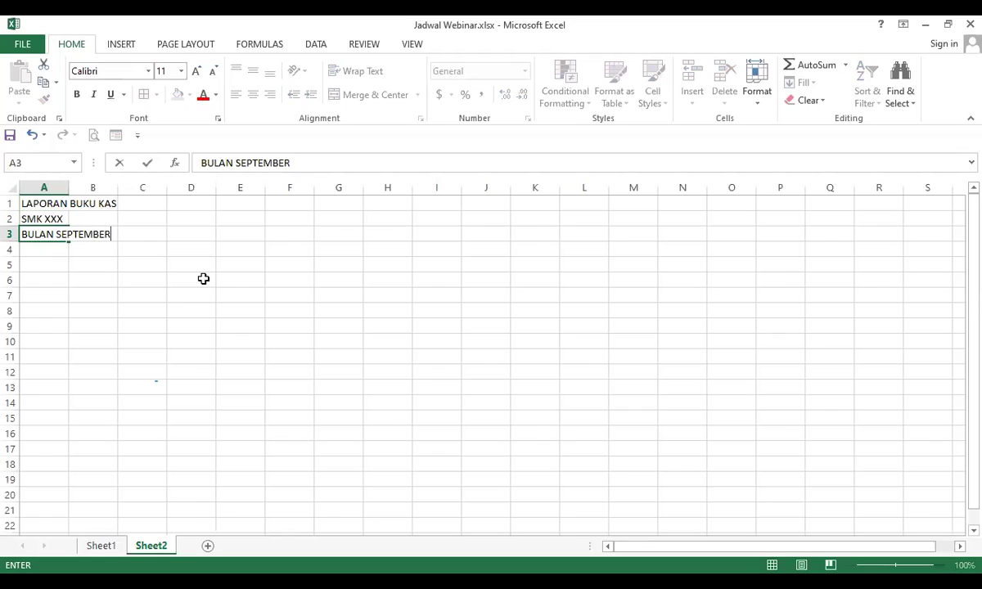
type(" 2020")
key("Return")
Enter the column headings NO, TANGGAL and URAIAN in cells A5 to C5, leaving row 4 empty
key("Return")
key("Return")
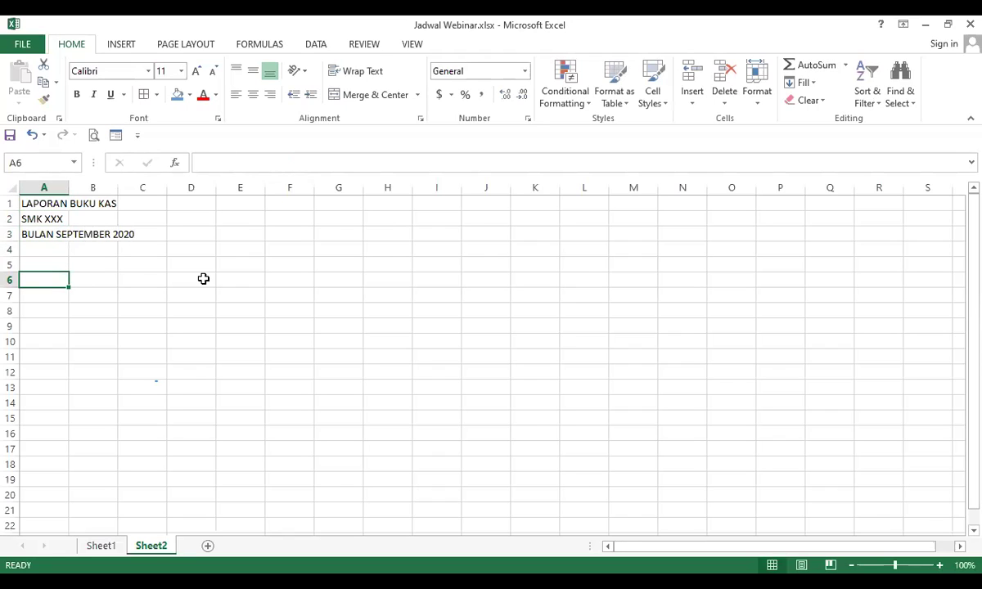
key("Up")
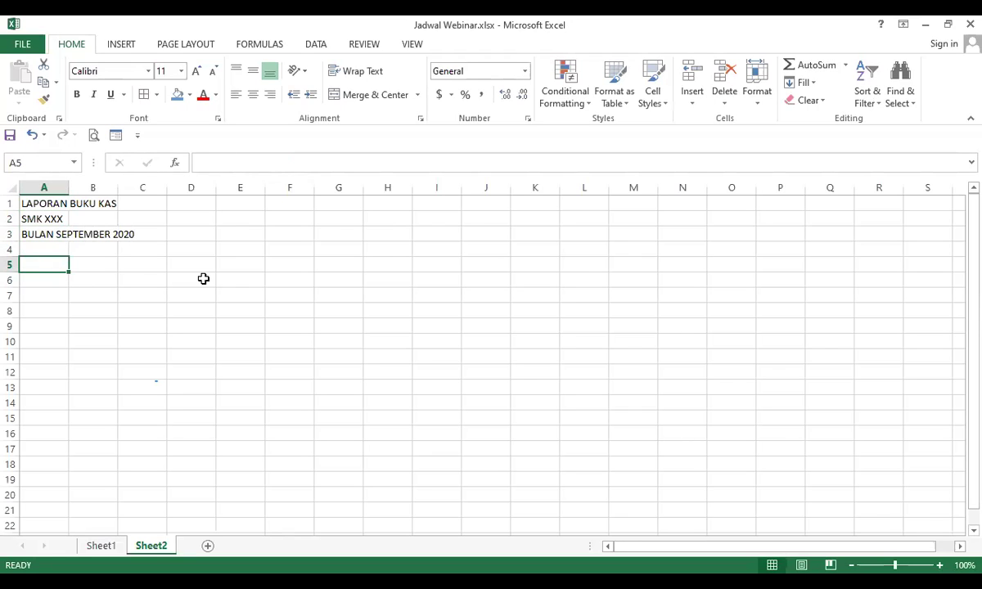
type("NO")
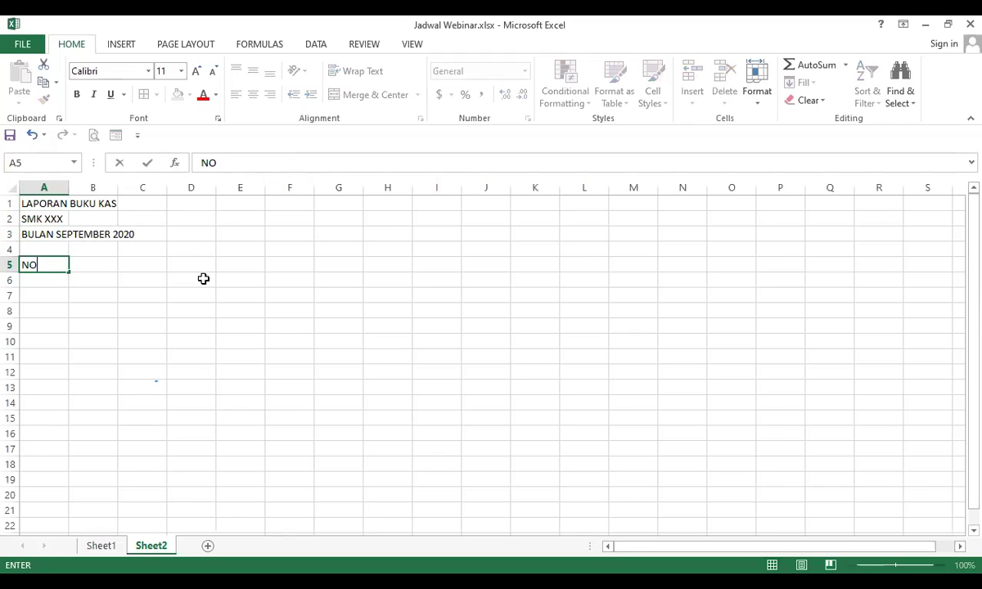
key("Tab")
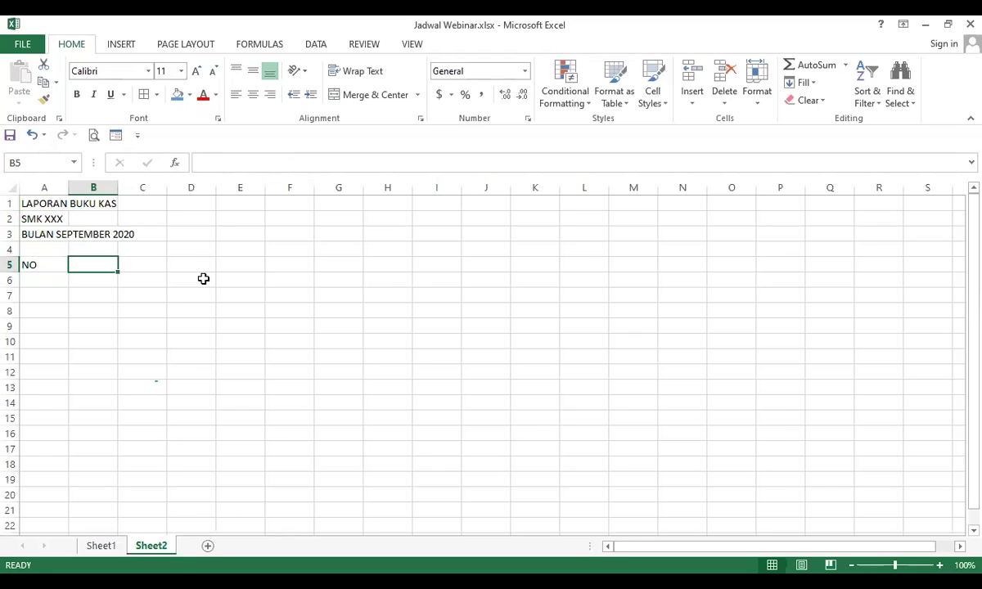
type("TANGGAL")
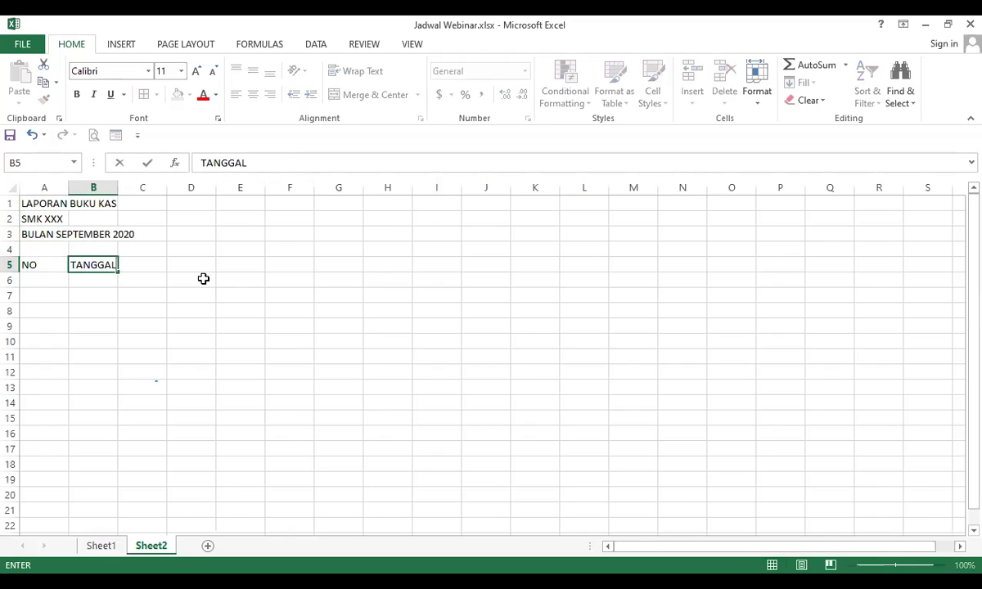
key("Tab")
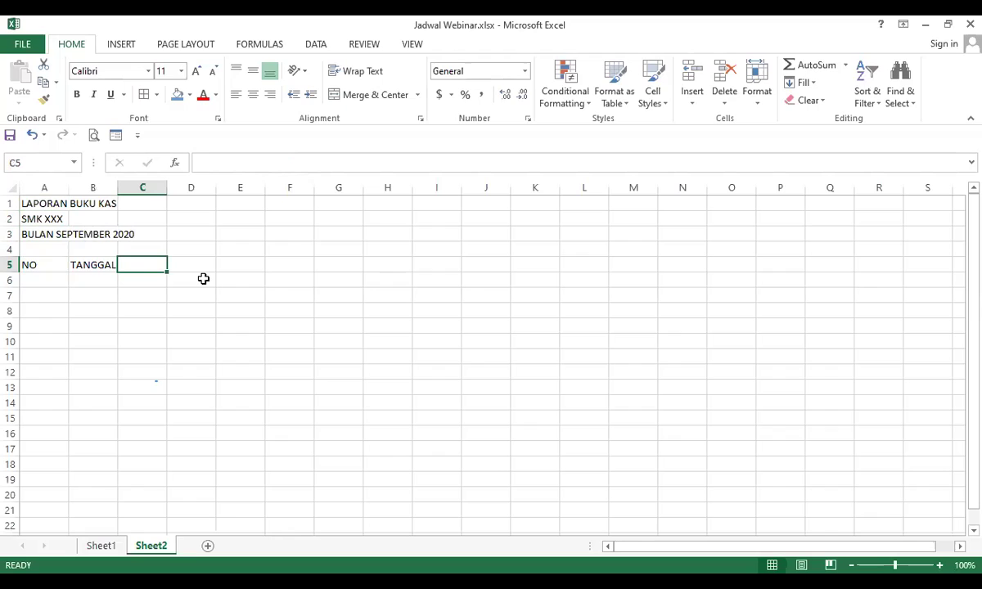
type("URAIAN")
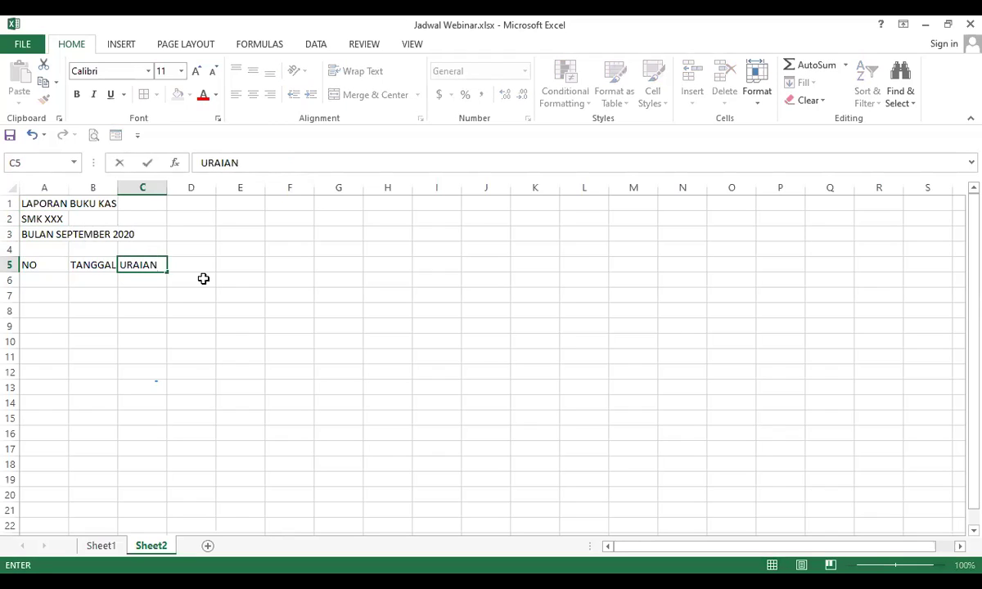
key("Tab")
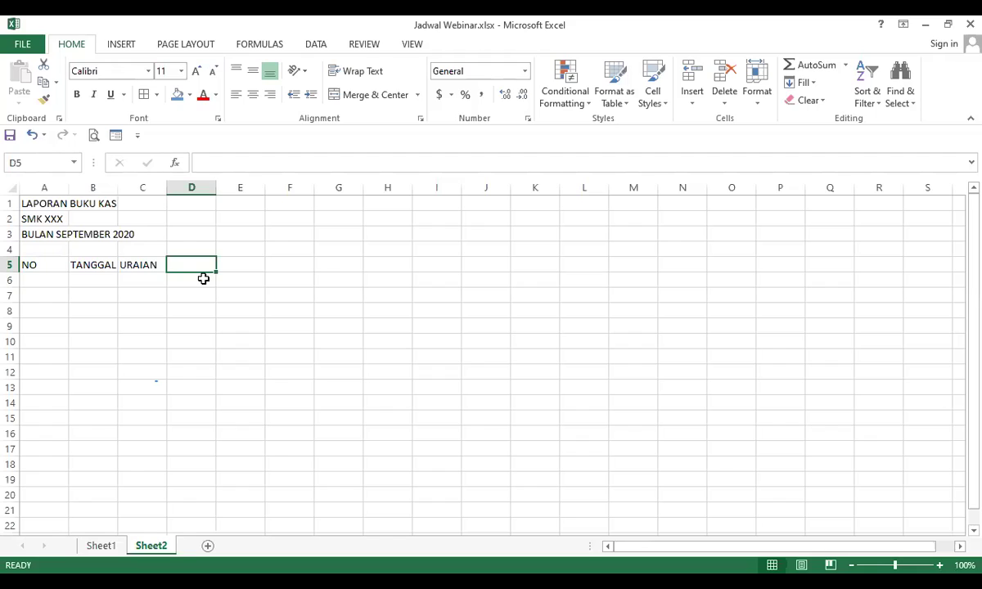
Continue the heading row with PEMASUKAN, PENGELUARAN and SALDO in cells D5 to F5
type("PEMAS")
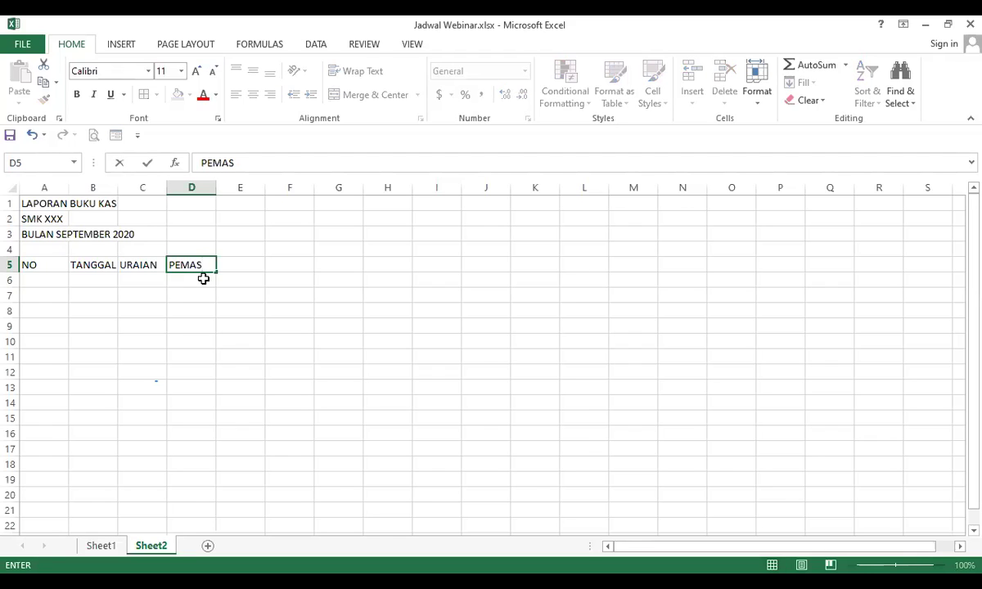
type("UKAN")
key("Tab")
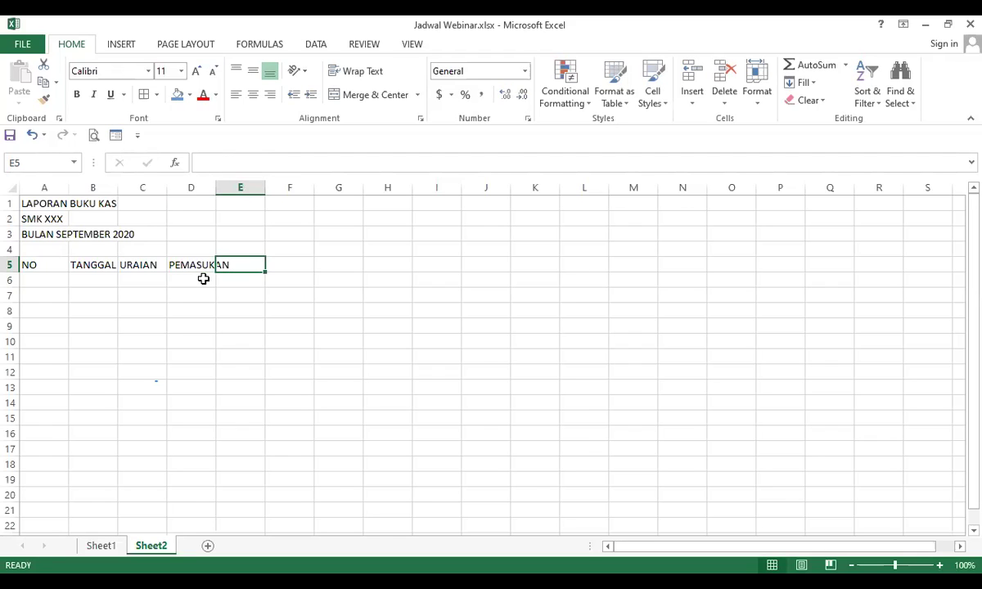
type("PENGELUARAN")
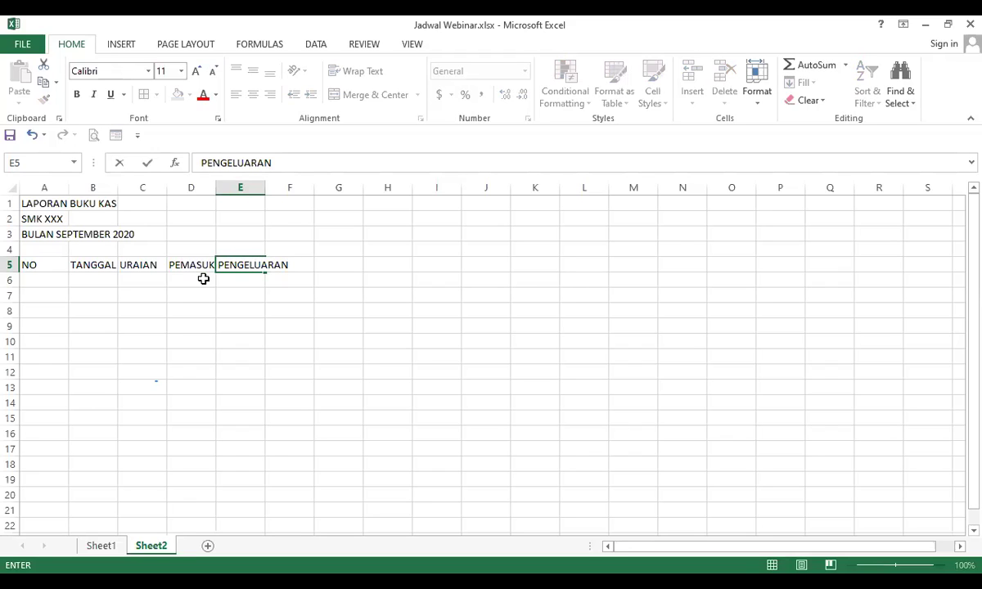
key("Tab")
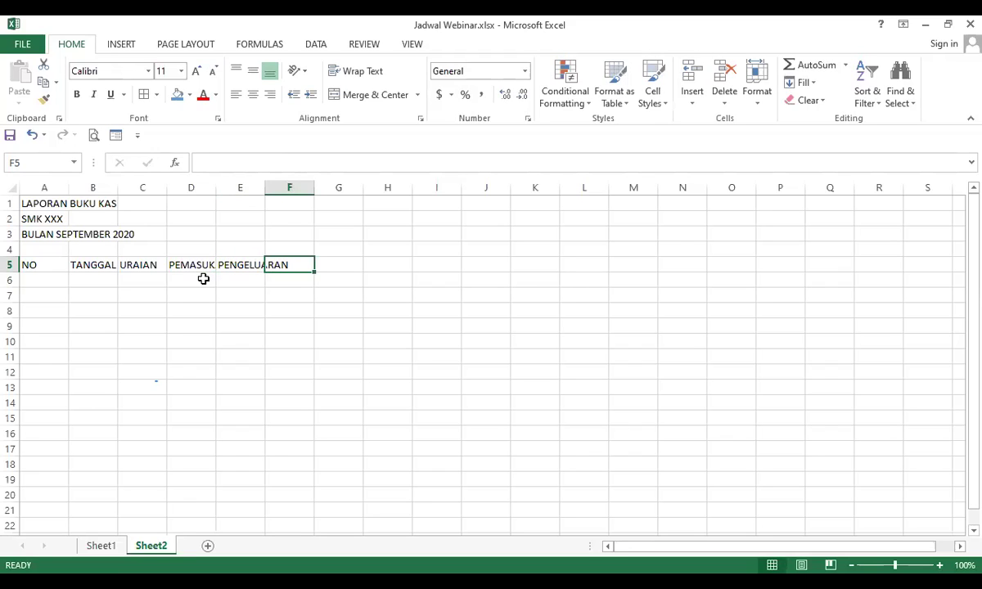
type("SALDO")
key("Return")
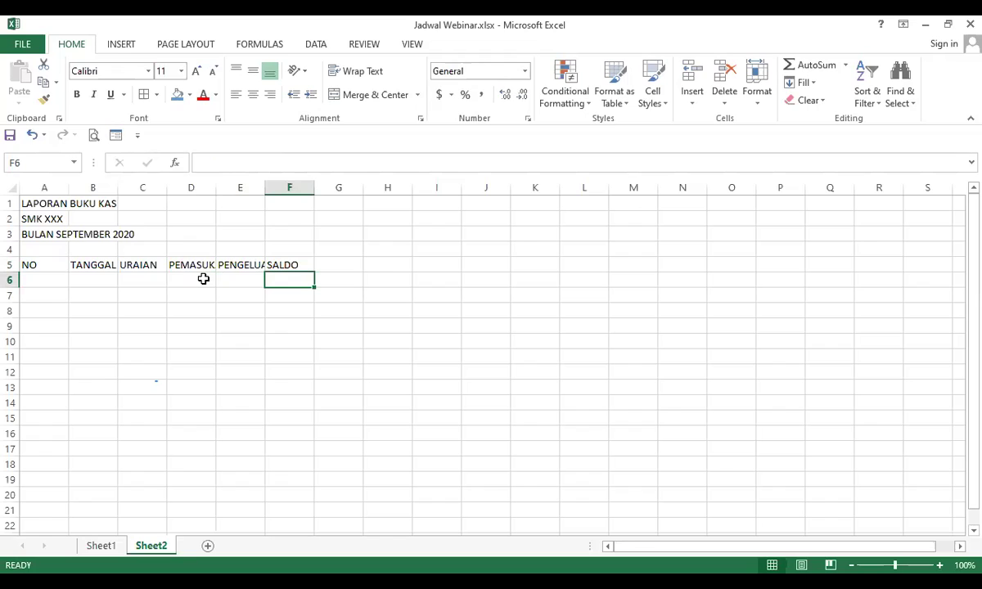
Narrow column A to fit NO and widen columns B to F so their headings fit, making URAIAN the widest
left_click(71, 189)
left_click_drag(68, 189, 44, 190)
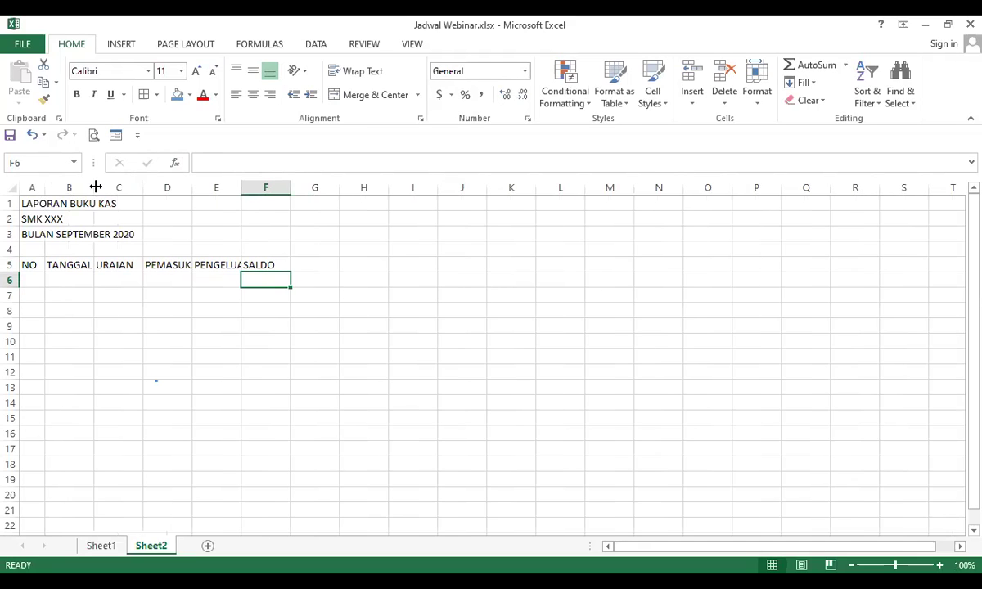
left_click_drag(95, 186, 143, 189)
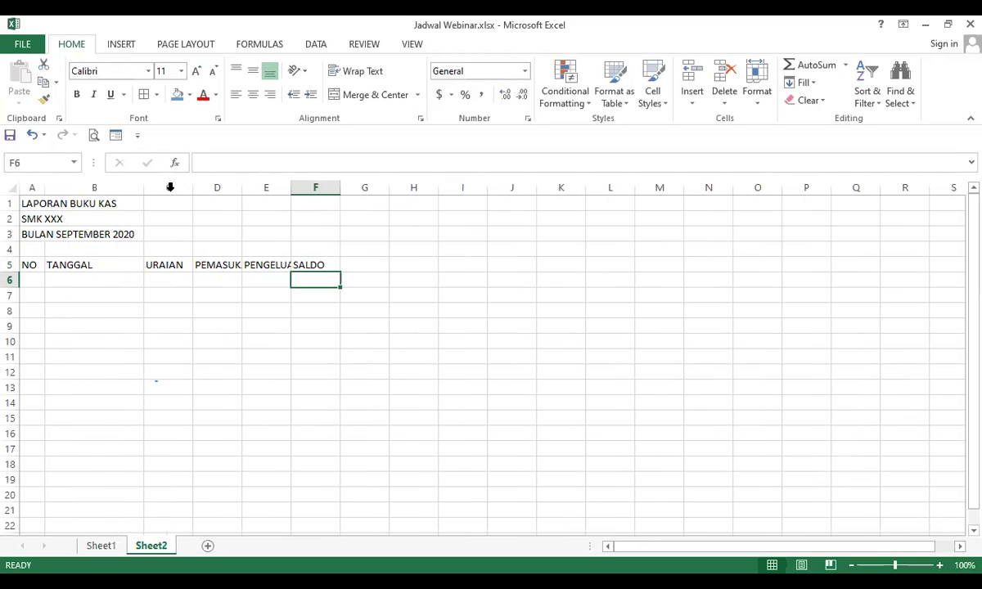
left_click_drag(145, 189, 544, 189)
left_click(408, 323)
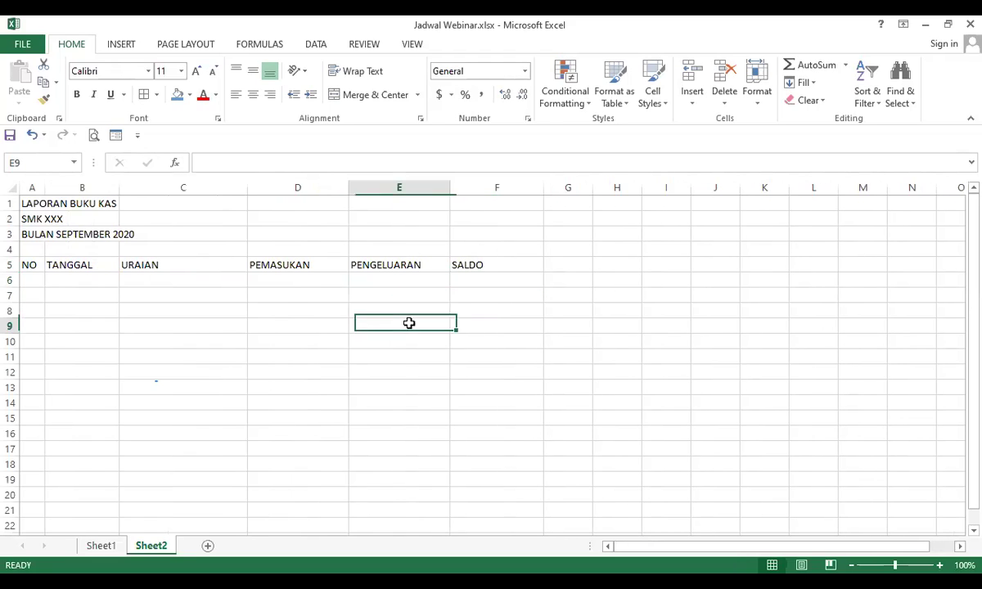
Center the headings in A5:F5 horizontally and make them bold
left_click(221, 292)
left_click_drag(33, 265, 471, 266)
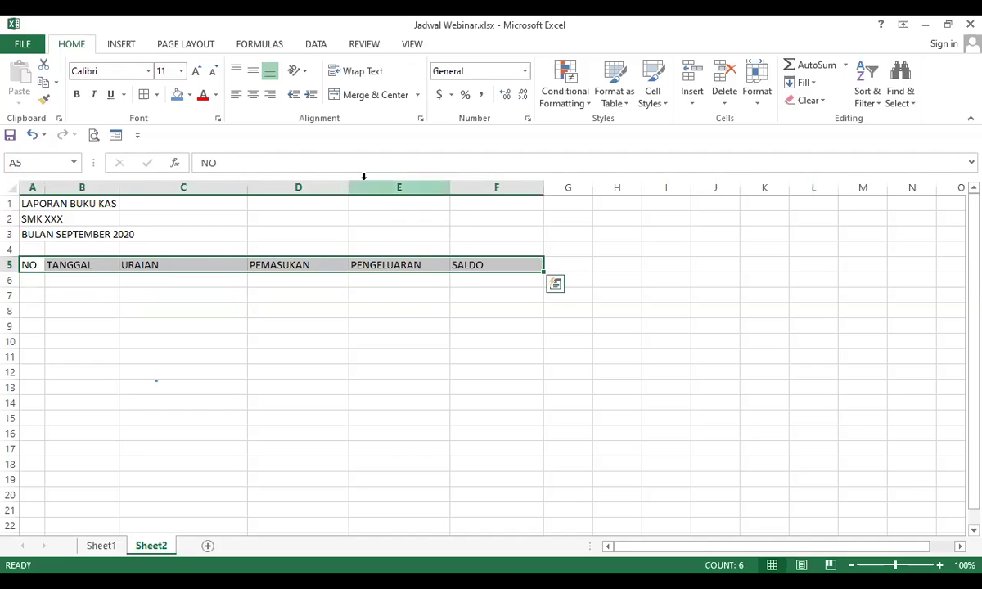
left_click(253, 95)
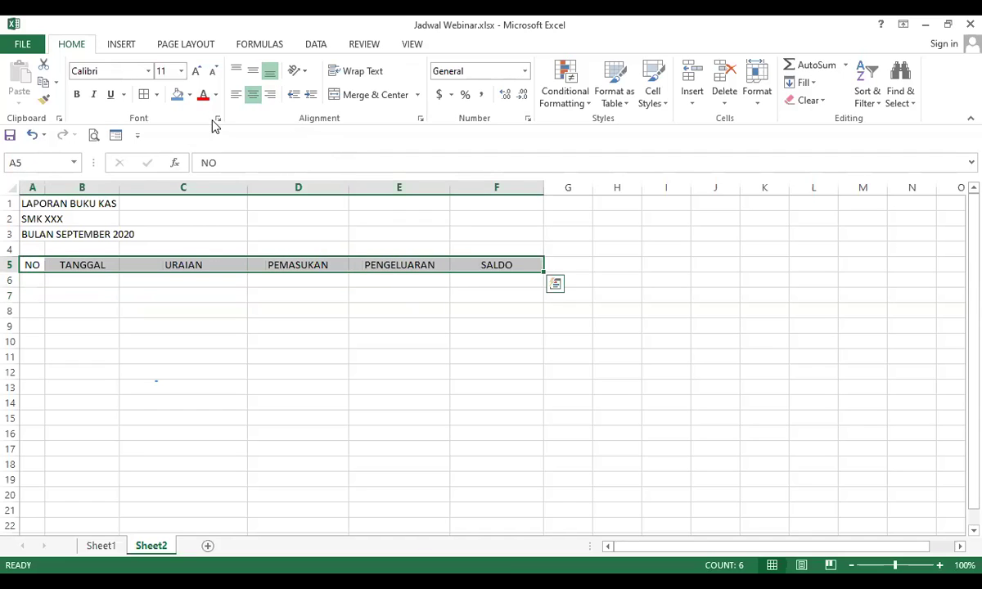
left_click(78, 96)
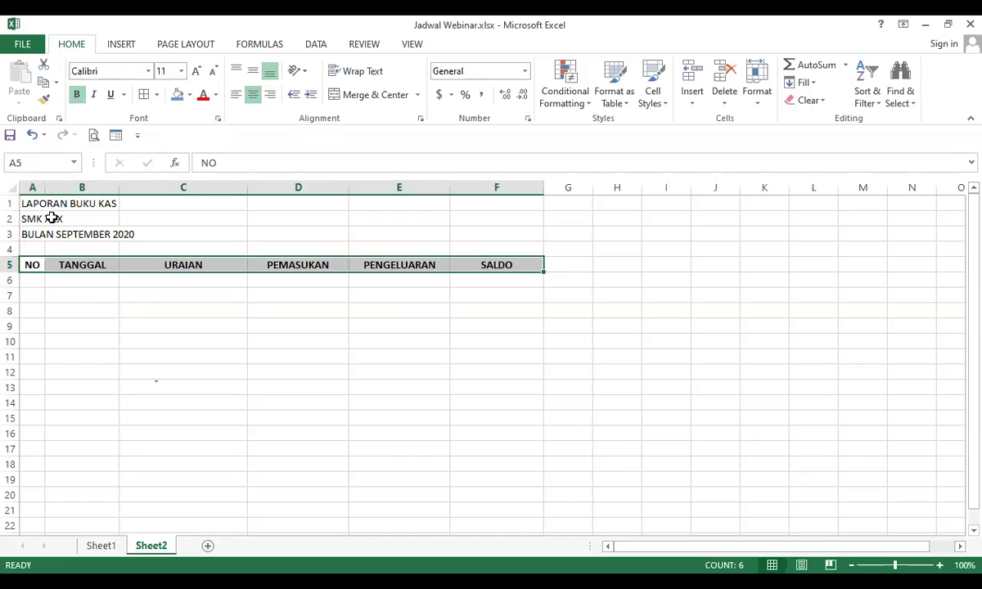
Merge and center each of the three title lines in rows 1 to 3 across columns A to F
left_click_drag(32, 204, 493, 188)
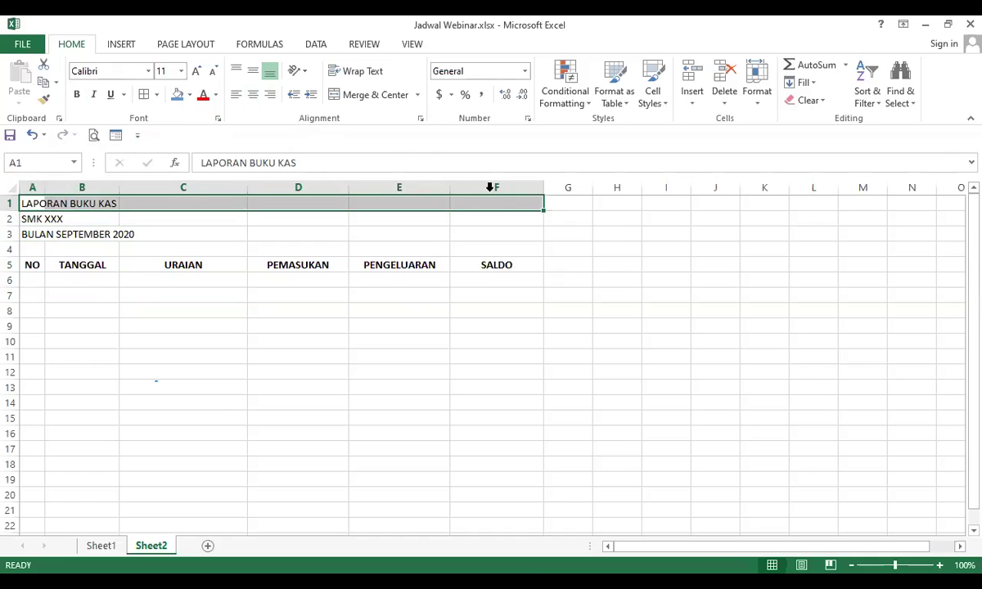
left_click(357, 95)
left_click_drag(33, 218, 482, 219)
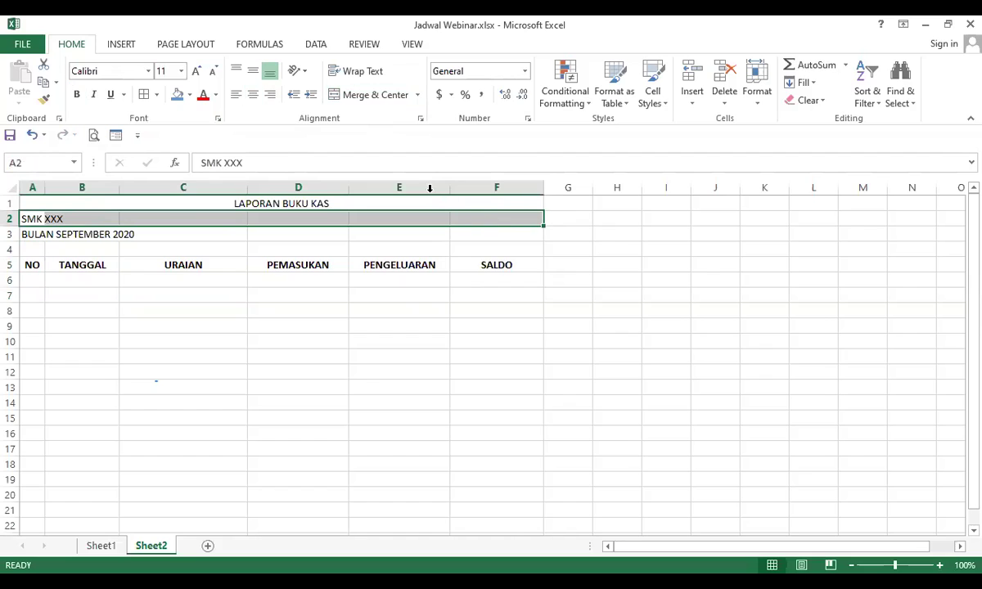
left_click(387, 98)
left_click_drag(27, 235, 503, 234)
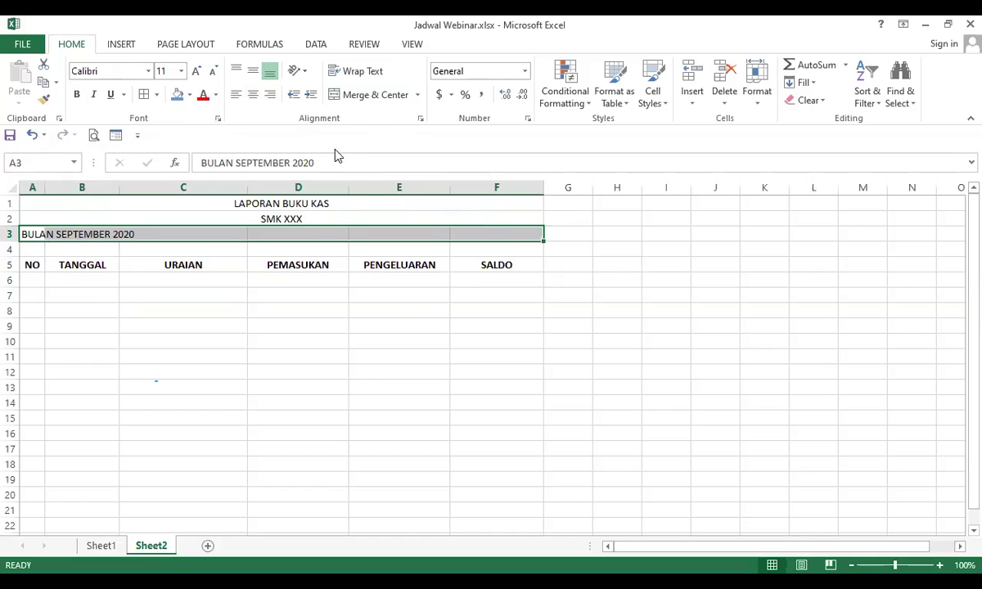
left_click(344, 96)
left_click(121, 341)
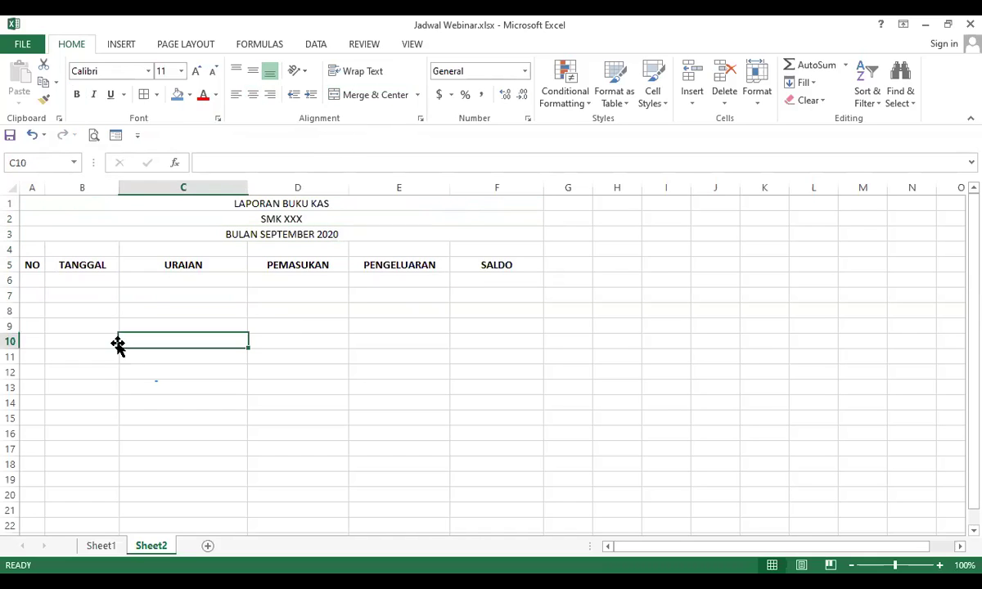
Enter the date 9/1/2020 in cell B6 as the first entry under TANGGAL
left_click(41, 282)
left_click(88, 288)
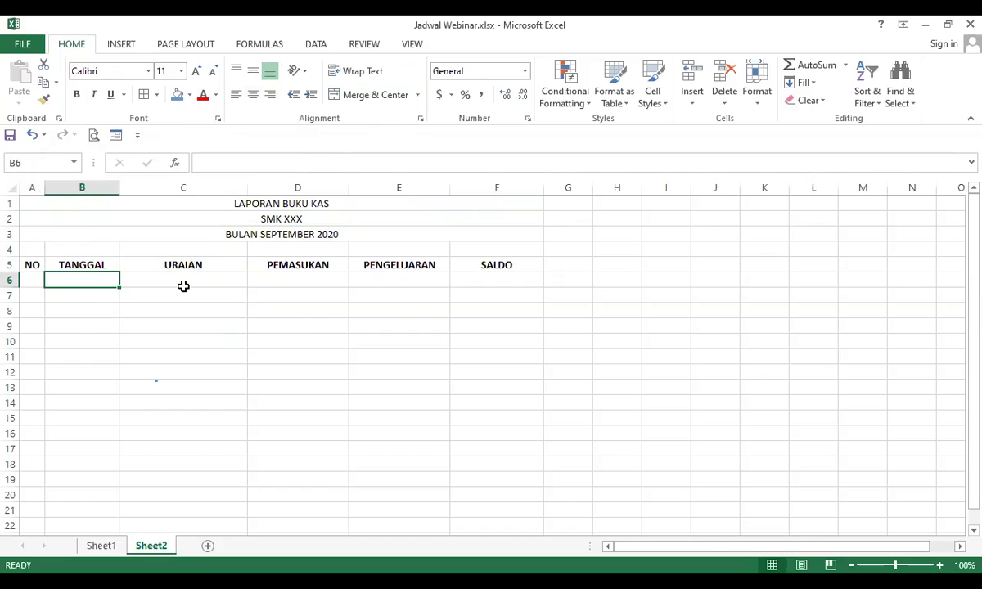
type("9")
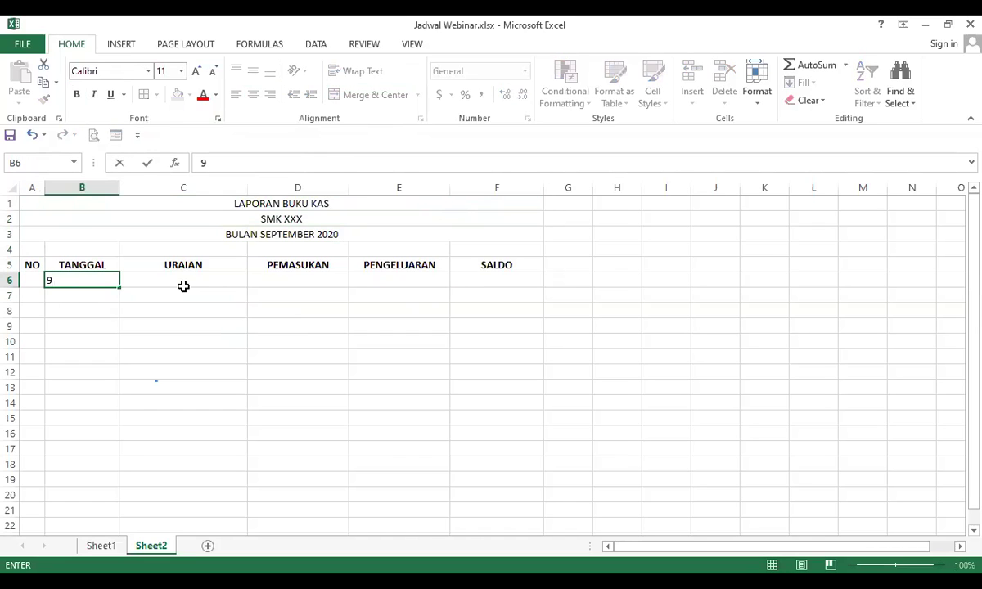
type("/1/2020")
key("Return")
key("Up")
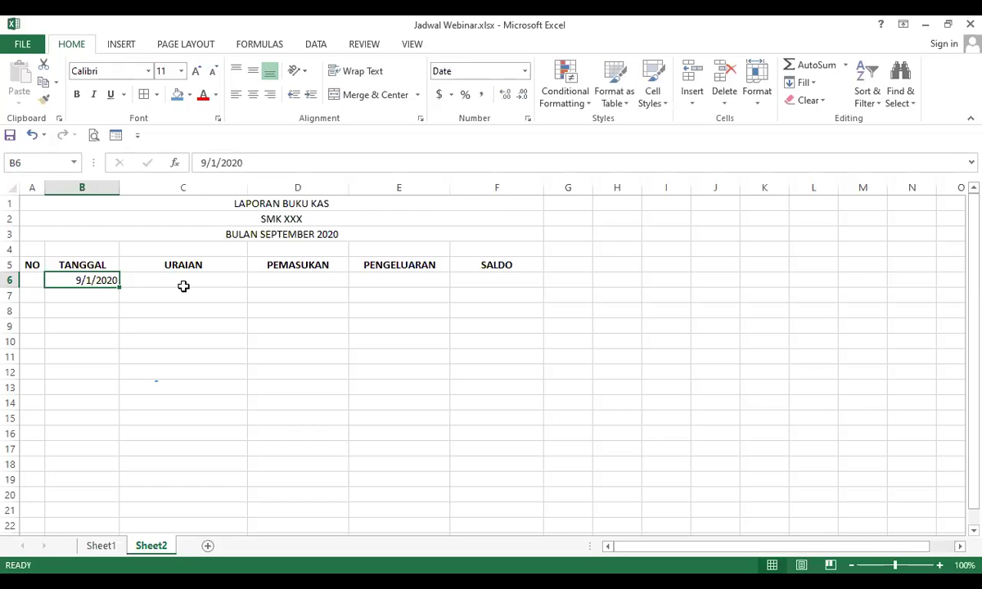
Format the TANGGAL cells B6:B19 with the Date type 14-Mar-12
key("Down")
key("Up")
key("Down")
key("Up")
key("shift+Down")
key("shift+Down")
key("shift+Down")
key("shift+Down")
key("shift+Down")
key("shift+Down")
key("shift+Down")
key("shift+Down")
key("shift+Down")
key("shift+Down")
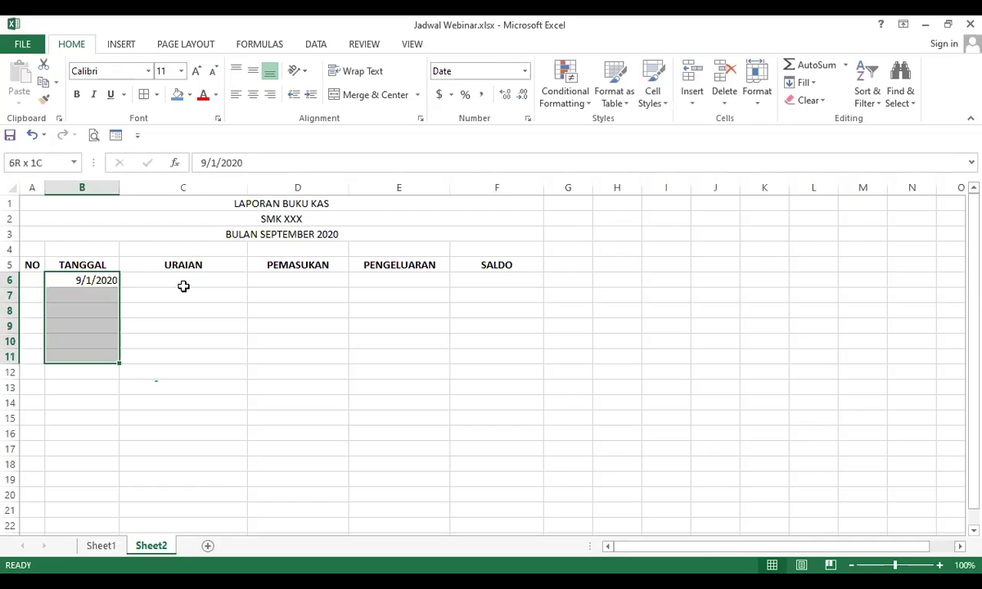
key("shift+Down")
key("shift+Down")
key("shift+Down")
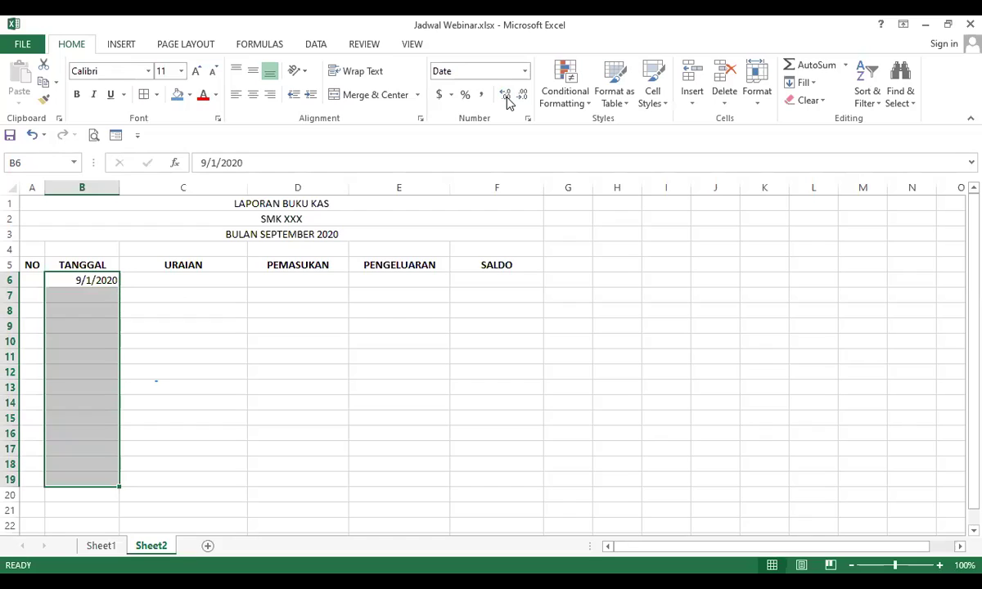
key("ctrl+1")
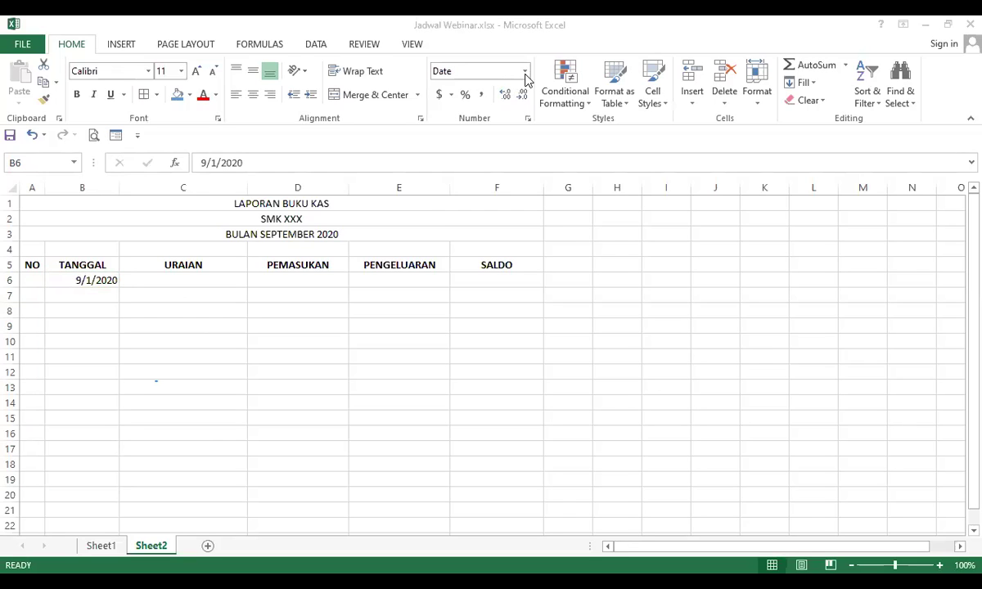
key("Escape")
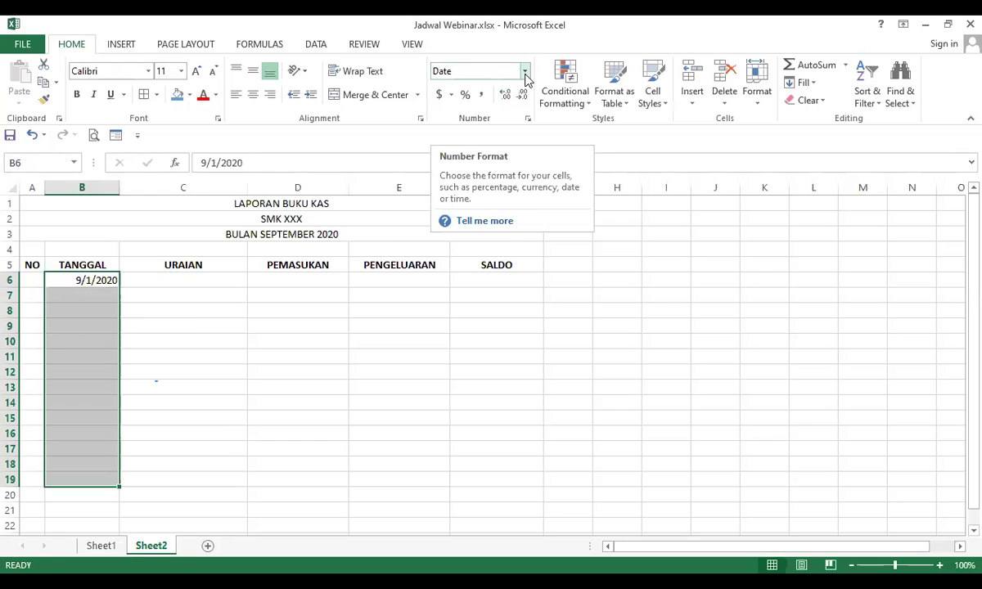
left_click(525, 74)
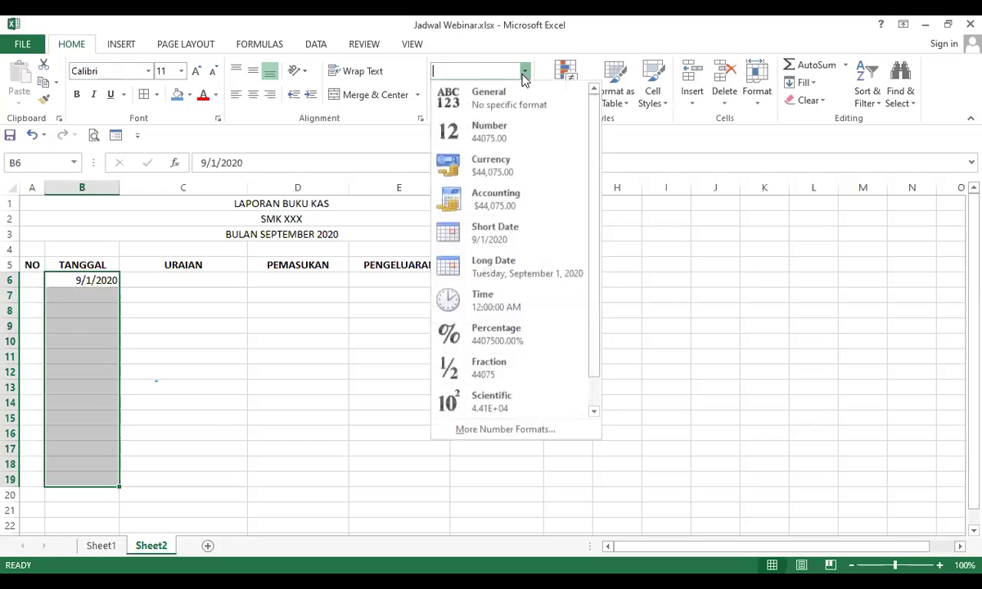
left_click(540, 432)
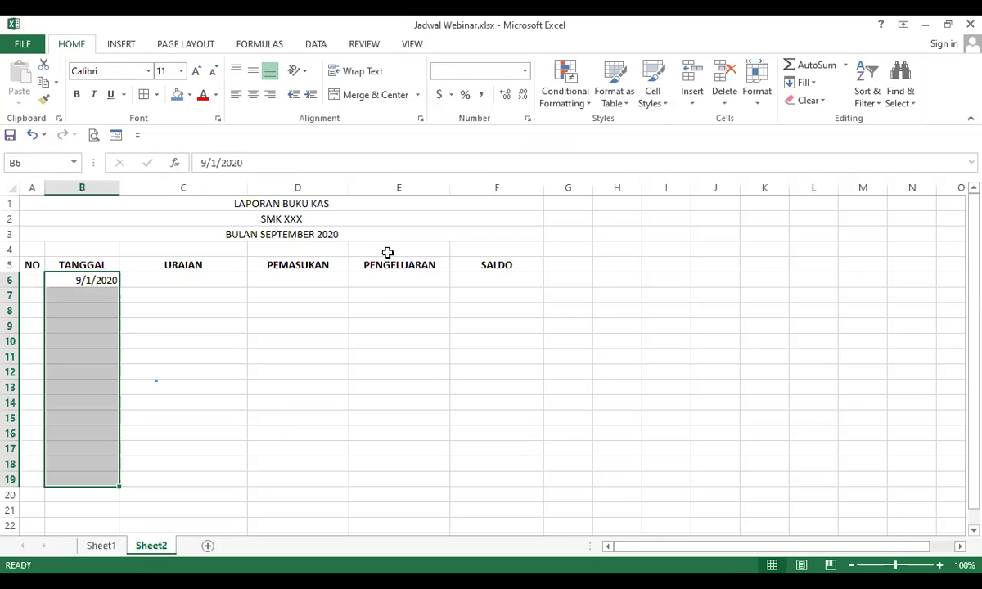
key("alt+Tab")
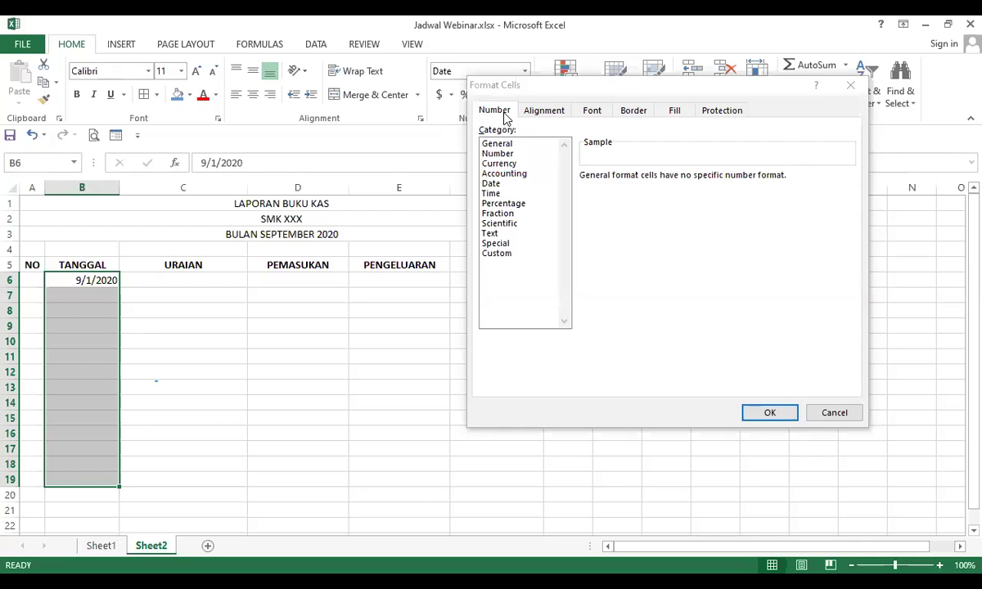
left_click(494, 184)
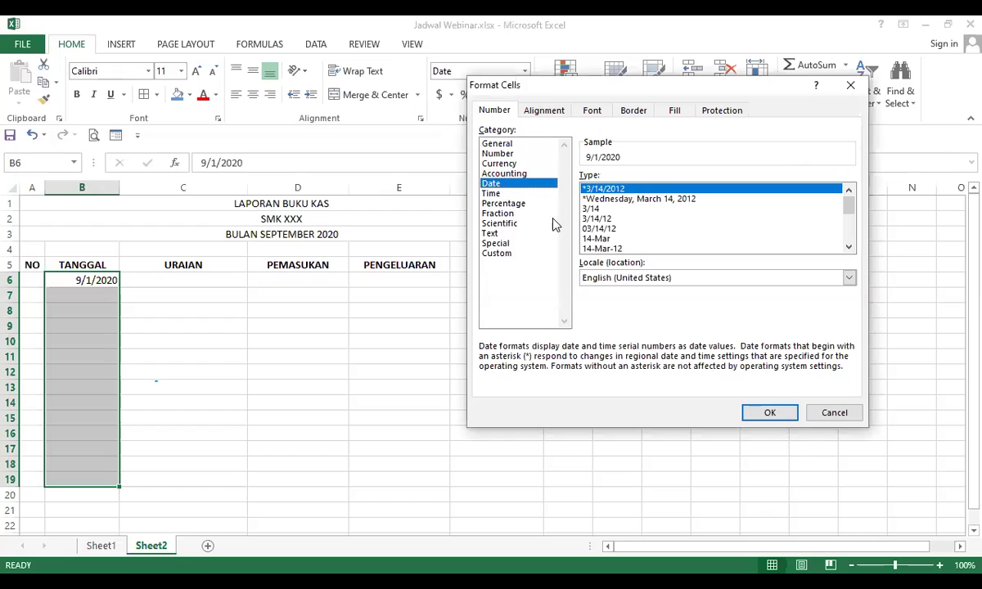
left_click(614, 249)
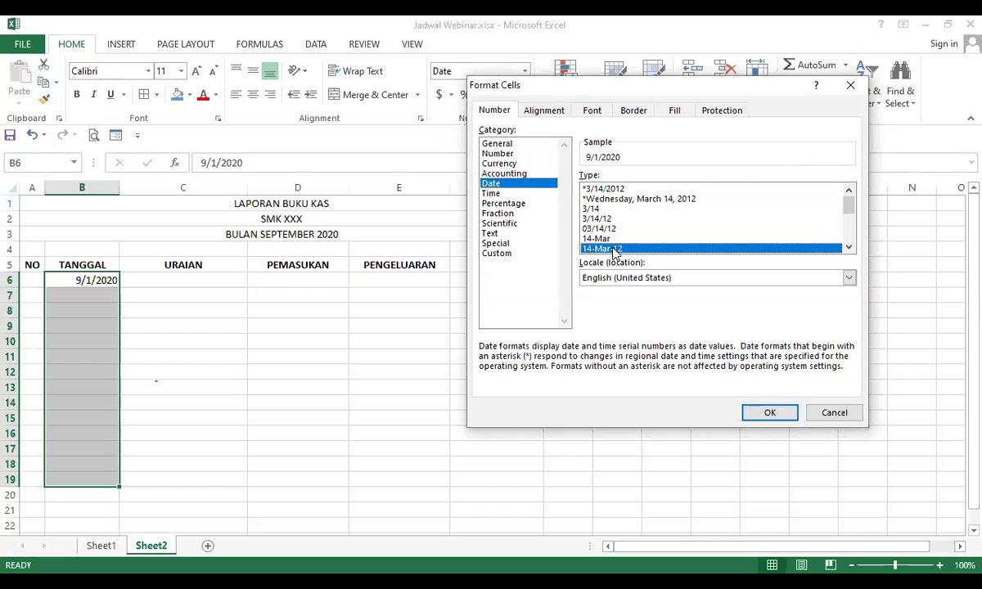
left_click(770, 414)
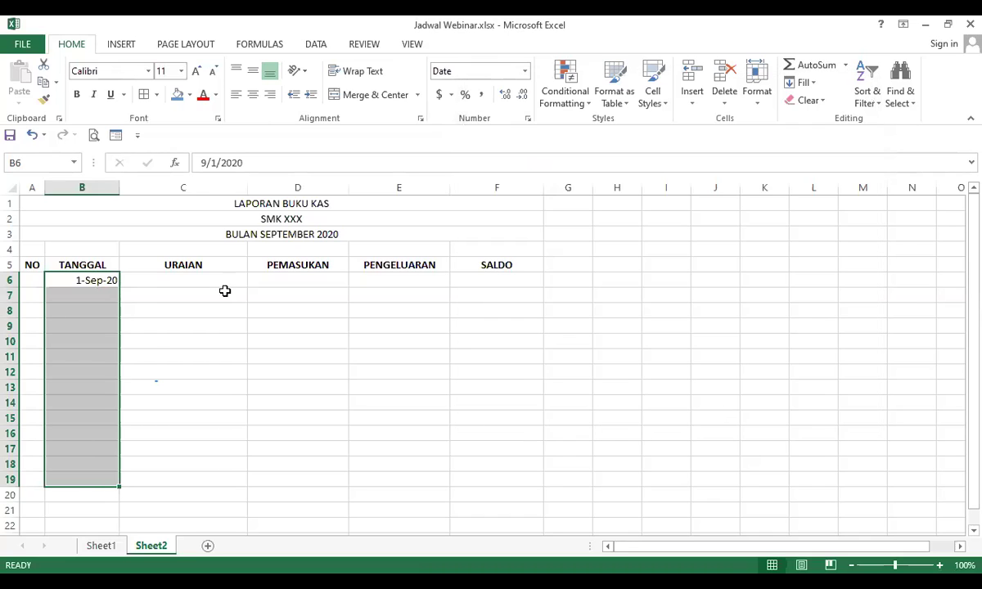
Enter the description "Saldo bulan Agustus" in cell C6 under URAIAN
left_click(166, 276)
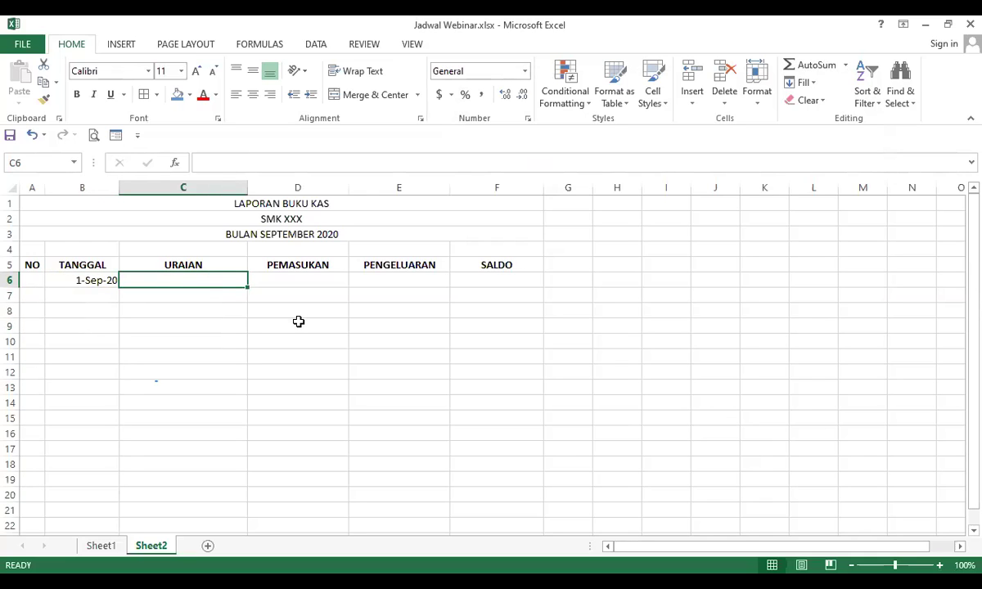
type("Saldo ")
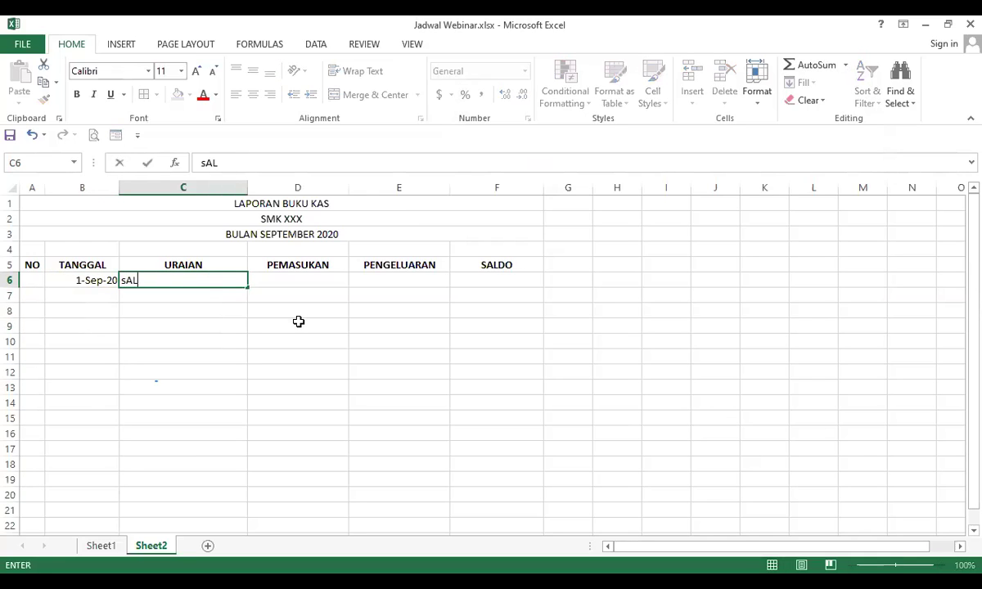
type("bu")
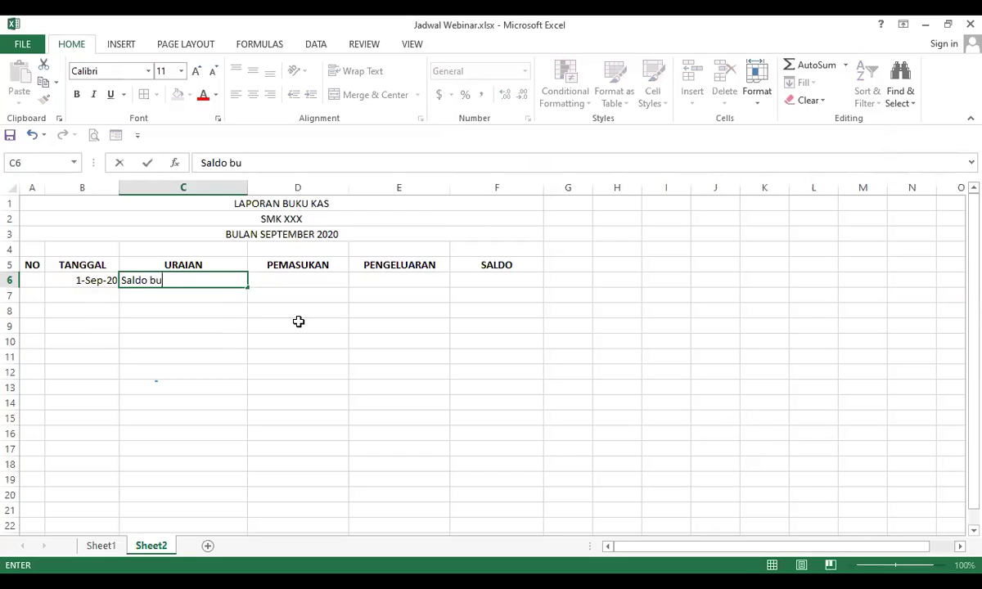
type("lan Agustus")
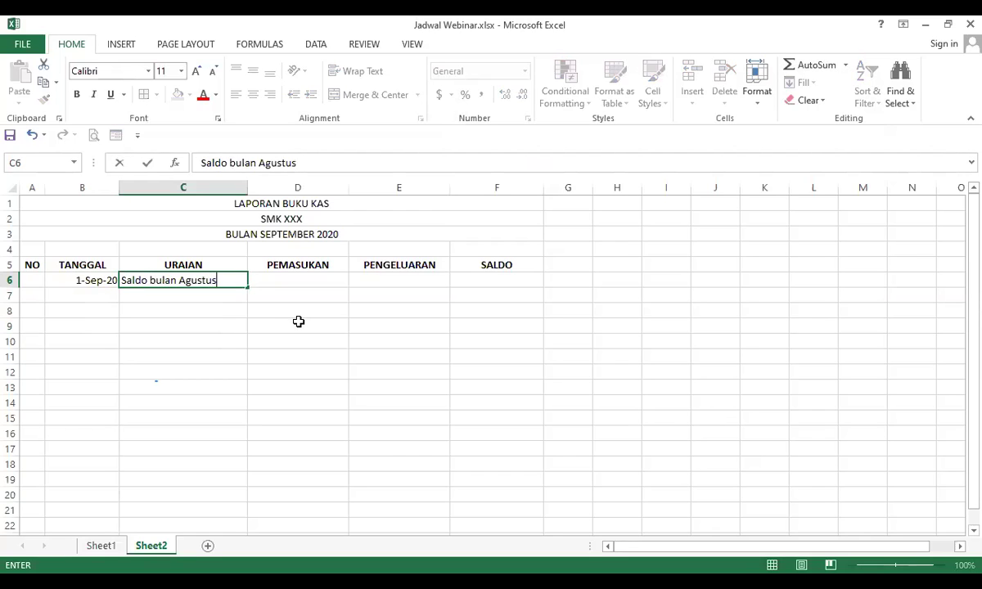
key("Return")
key("Right")
key("Left")
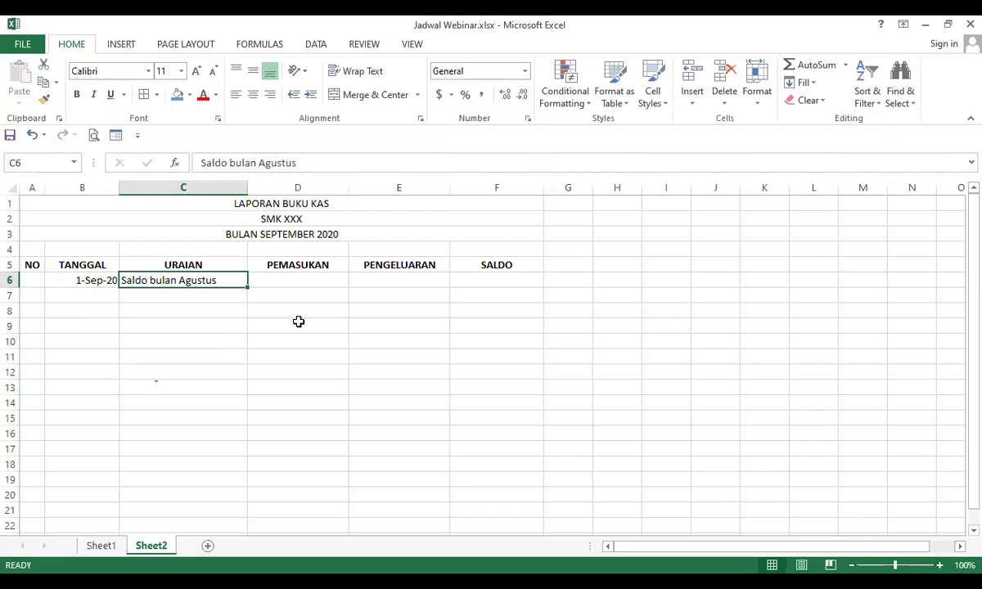
Enter the opening balance 5000000 in cell F6 under SALDO
key("Right")
key("Right")
key("Right")
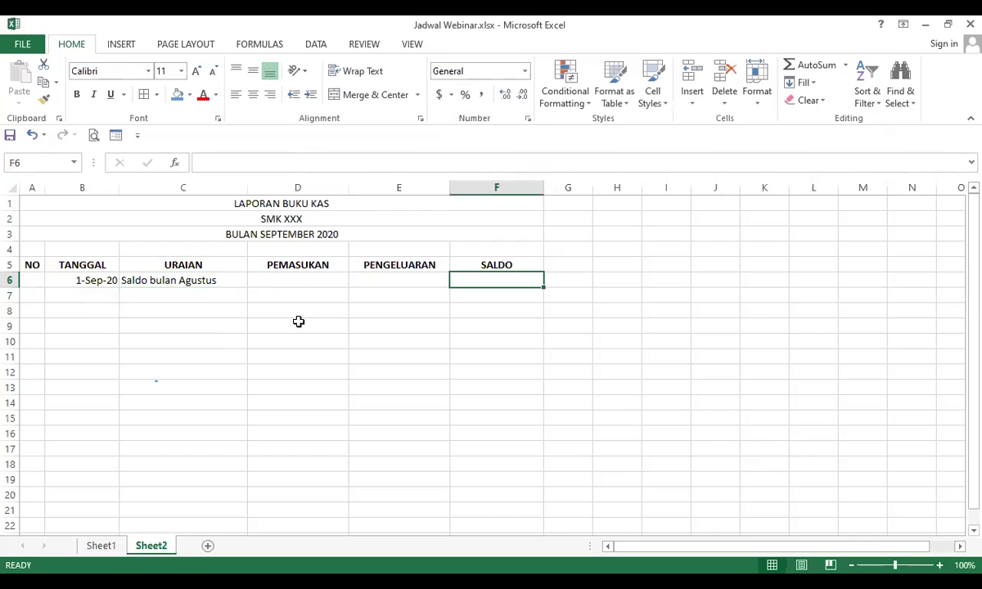
type("5000000")
key("Return")
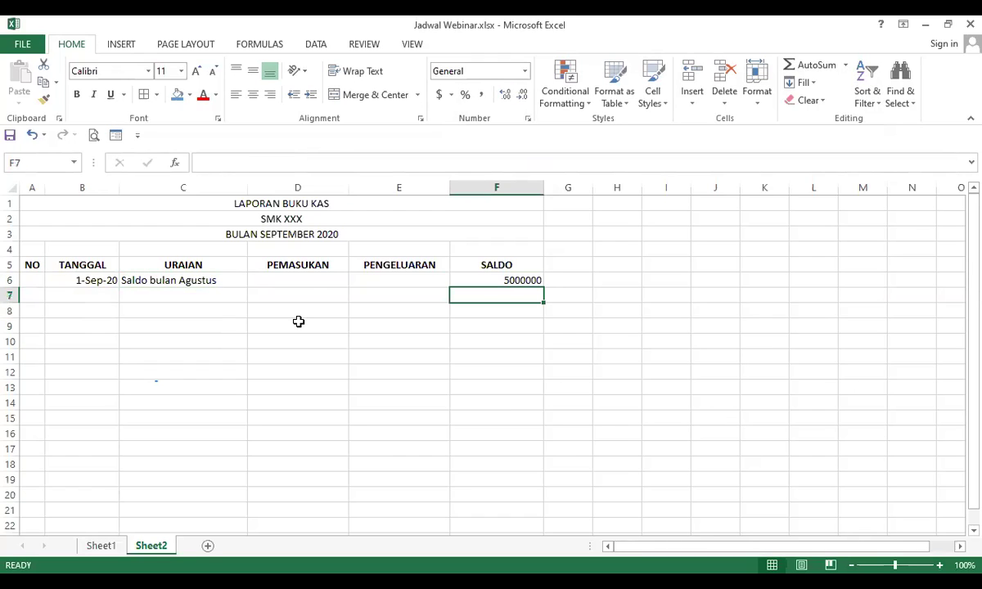
Apply the Accounting number format to the PEMASUKAN, PENGELUARAN and SALDO cells D6:F12
left_click(487, 280)
left_click_drag(287, 280, 538, 376)
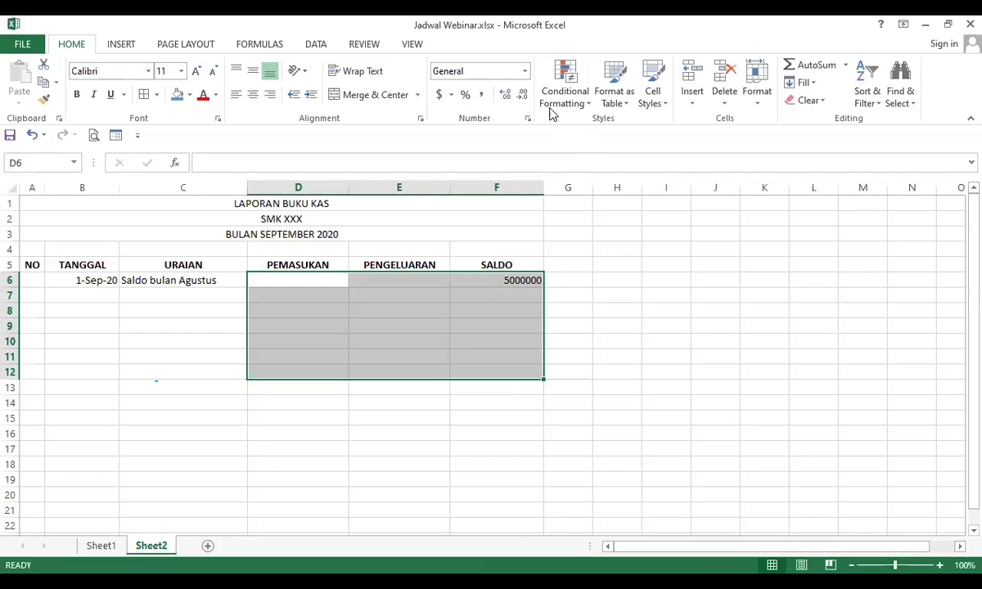
left_click(526, 73)
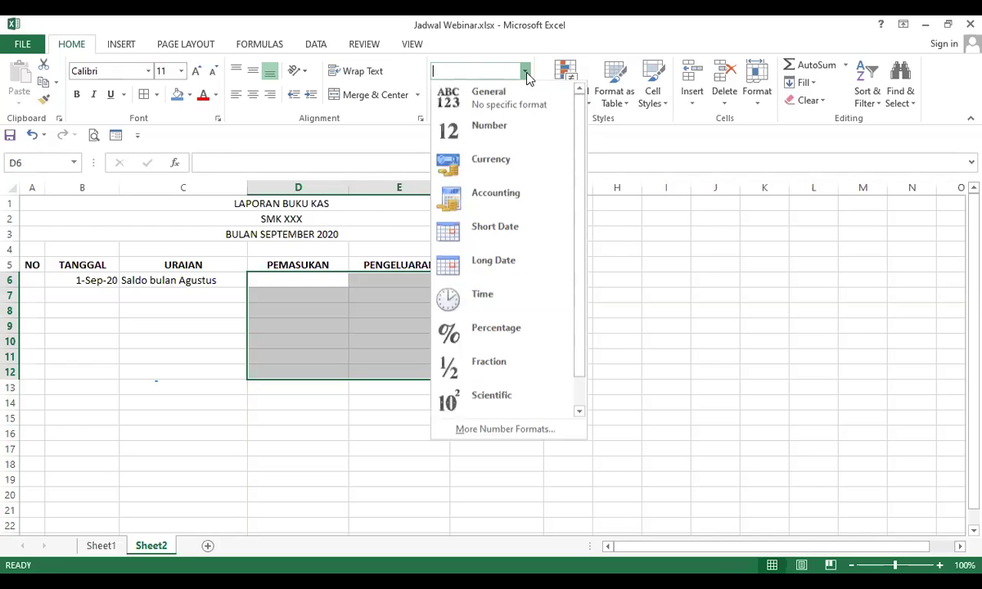
left_click(493, 197)
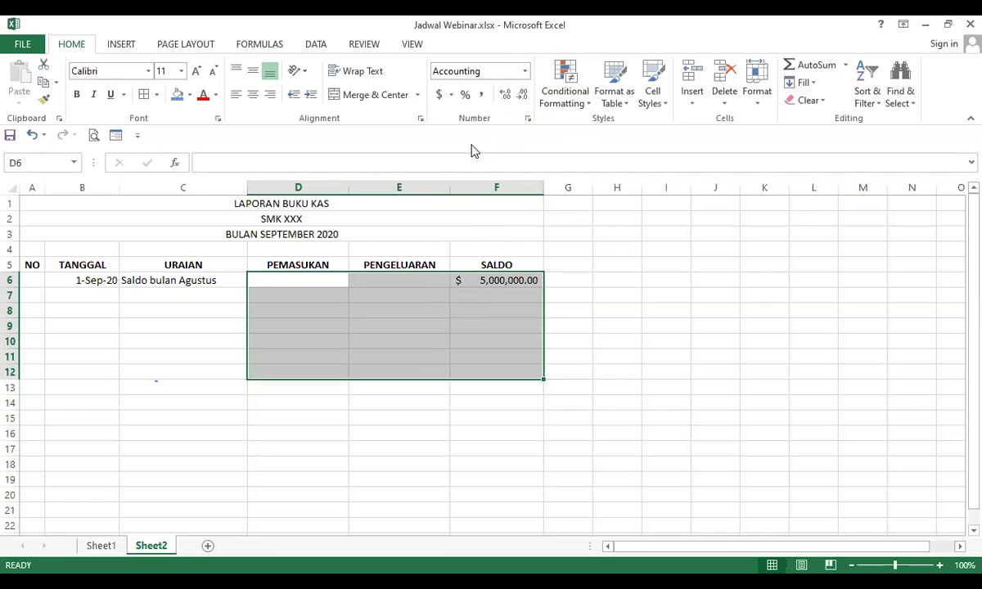
Set the accounting format of D6:F12 to the symbol Rp English (Indonesia) with 0 decimal places
left_click(451, 96)
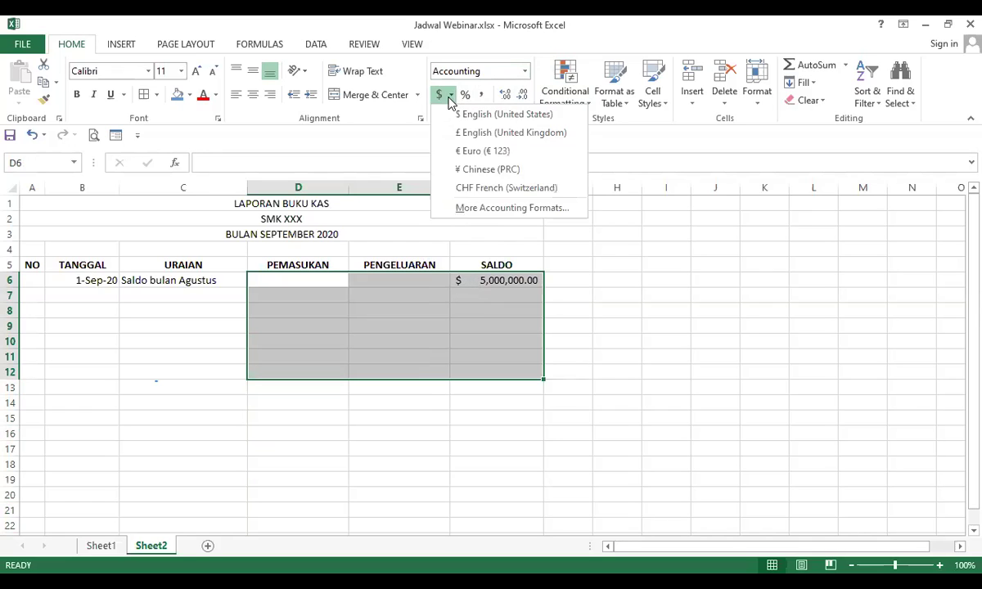
left_click(458, 210)
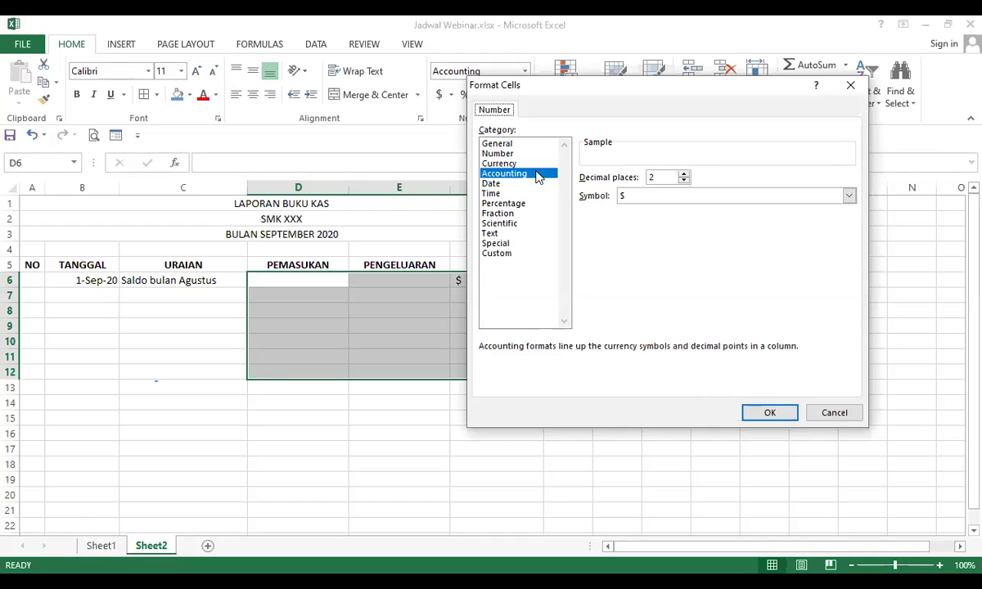
left_click(631, 198)
scroll(646, 246, "down", 20)
scroll(646, 255, "down", 7)
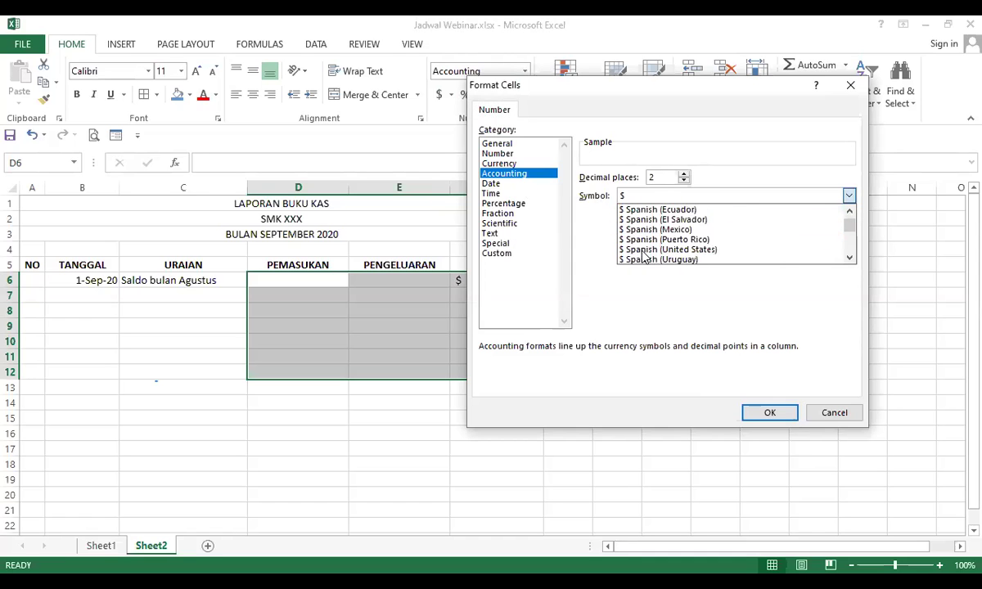
scroll(645, 258, "up", 2)
scroll(647, 246, "down", 15)
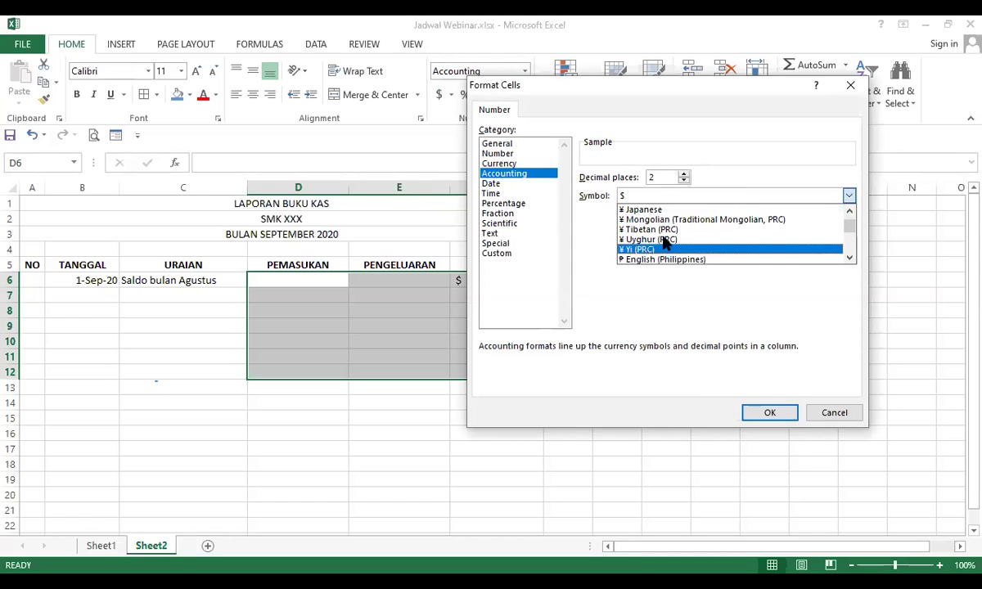
scroll(667, 244, "down", 11)
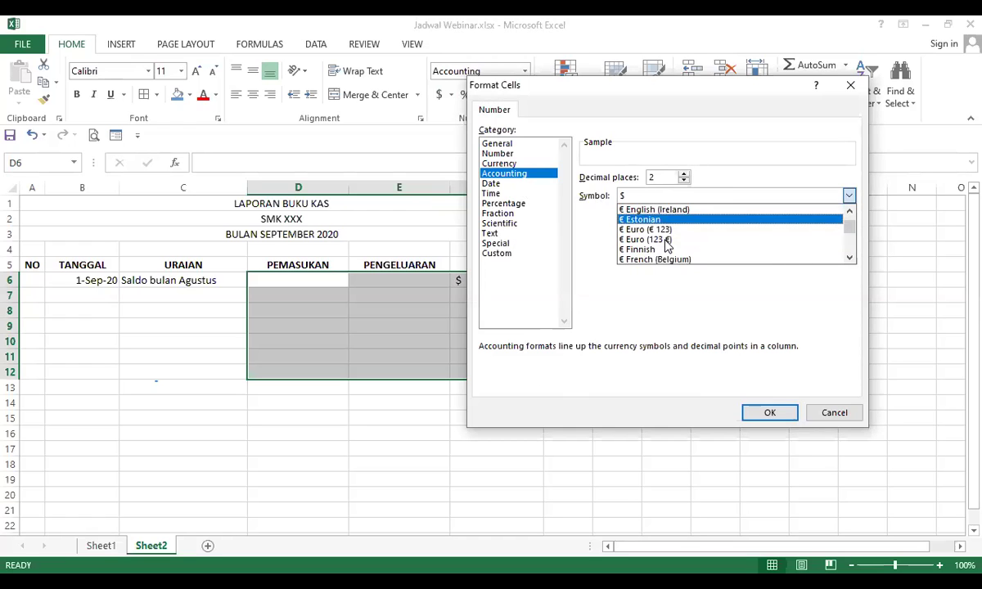
scroll(667, 249, "down", 15)
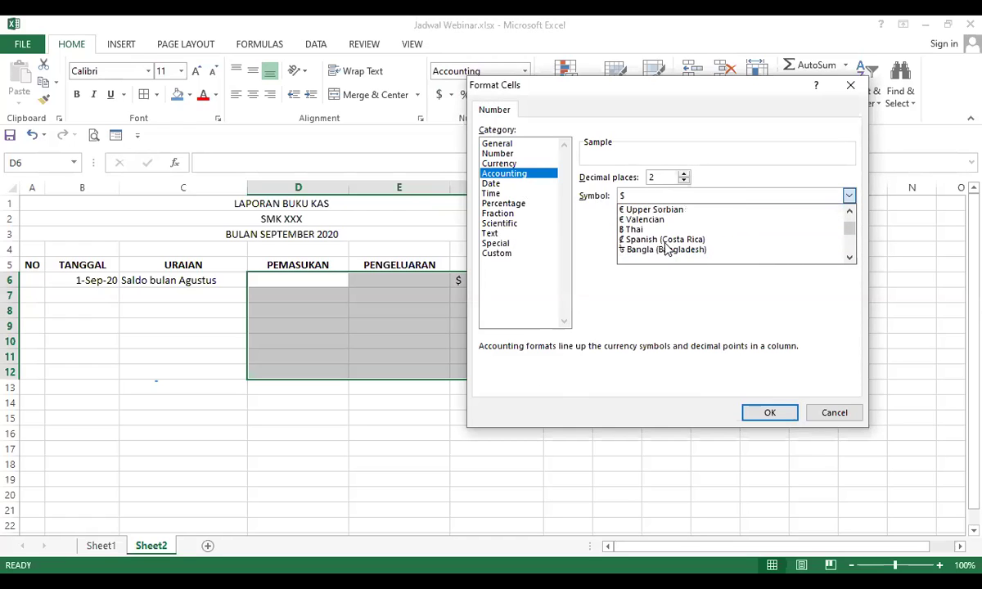
scroll(667, 249, "down", 15)
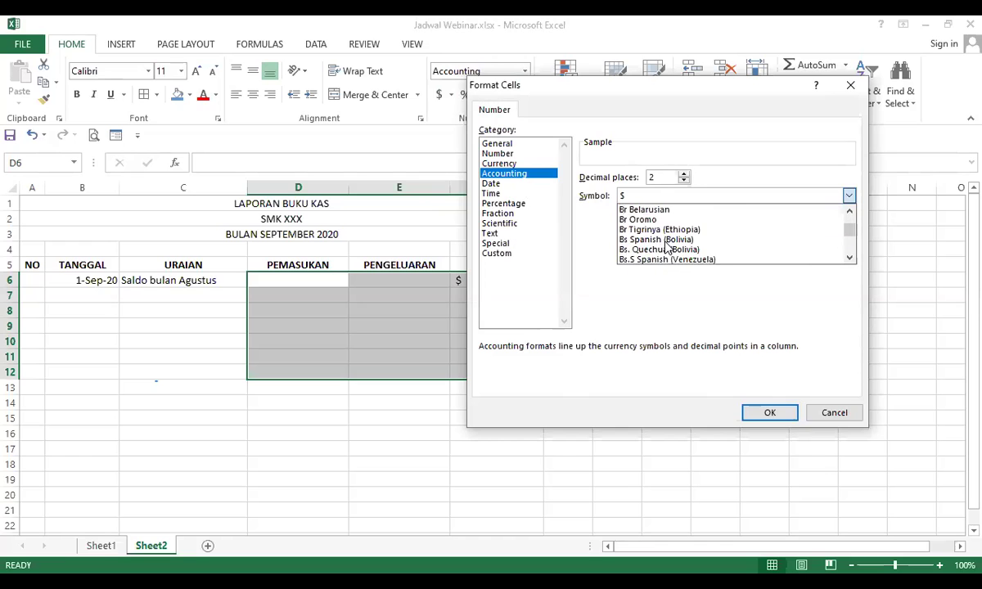
scroll(667, 249, "down", 15)
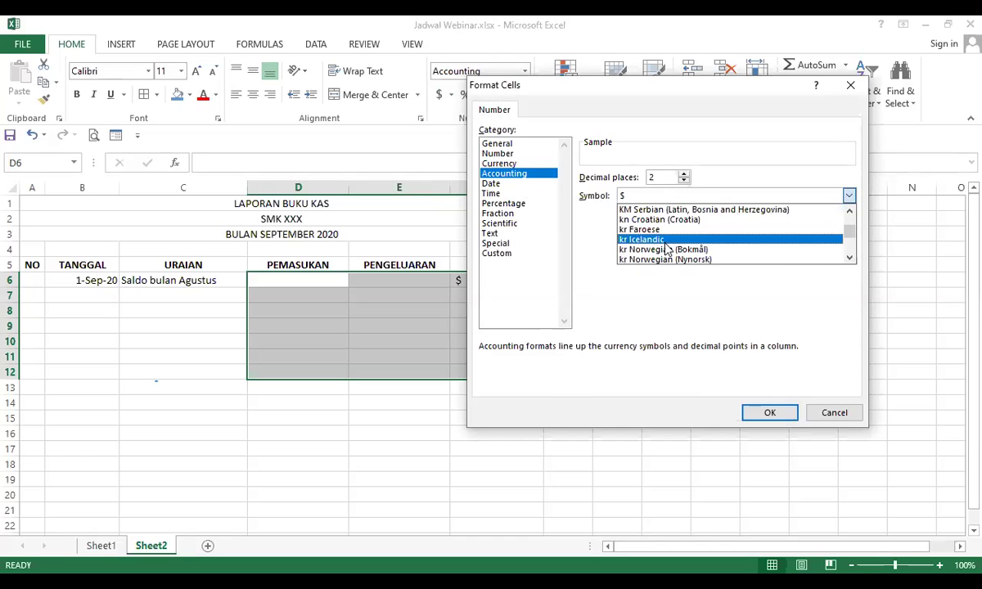
scroll(667, 249, "down", 5)
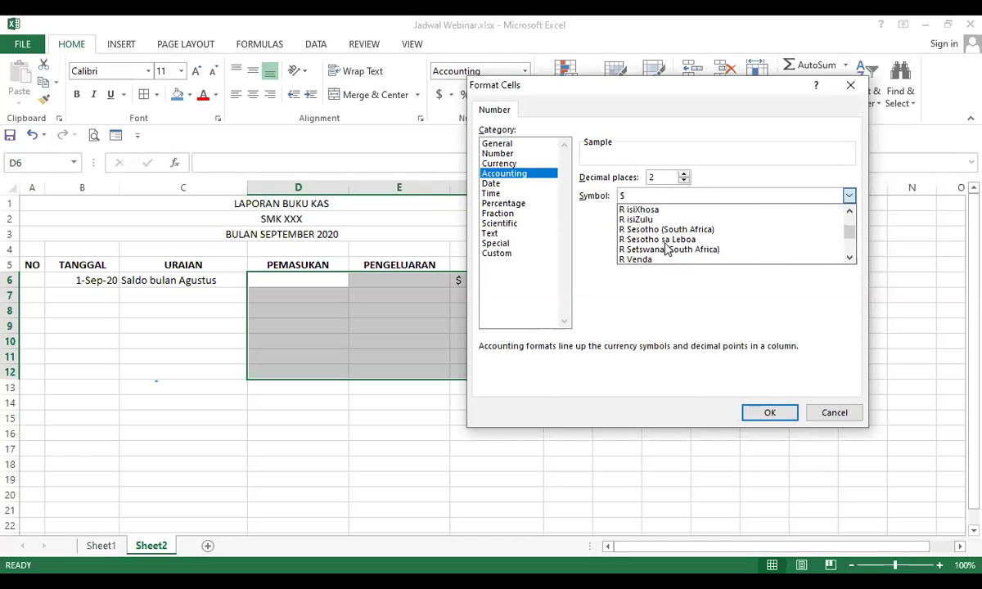
scroll(665, 238, "down", 3)
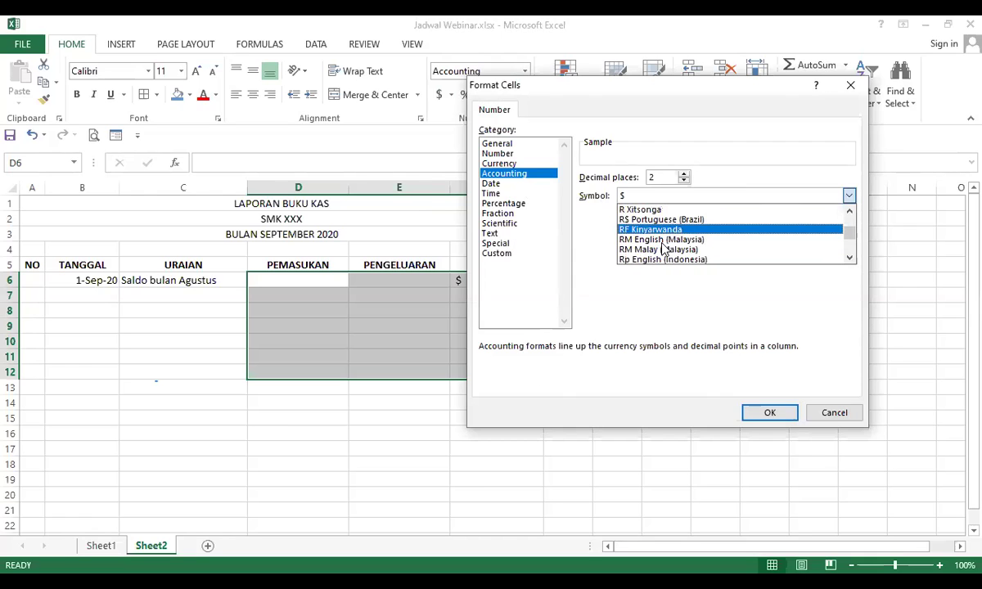
left_click(683, 239)
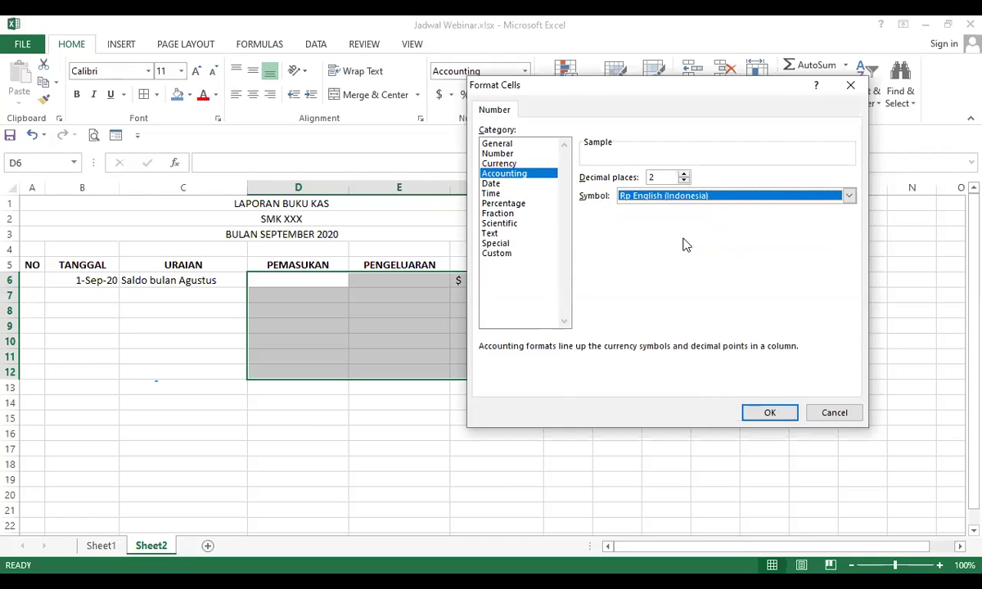
left_click(685, 181)
left_click(684, 181)
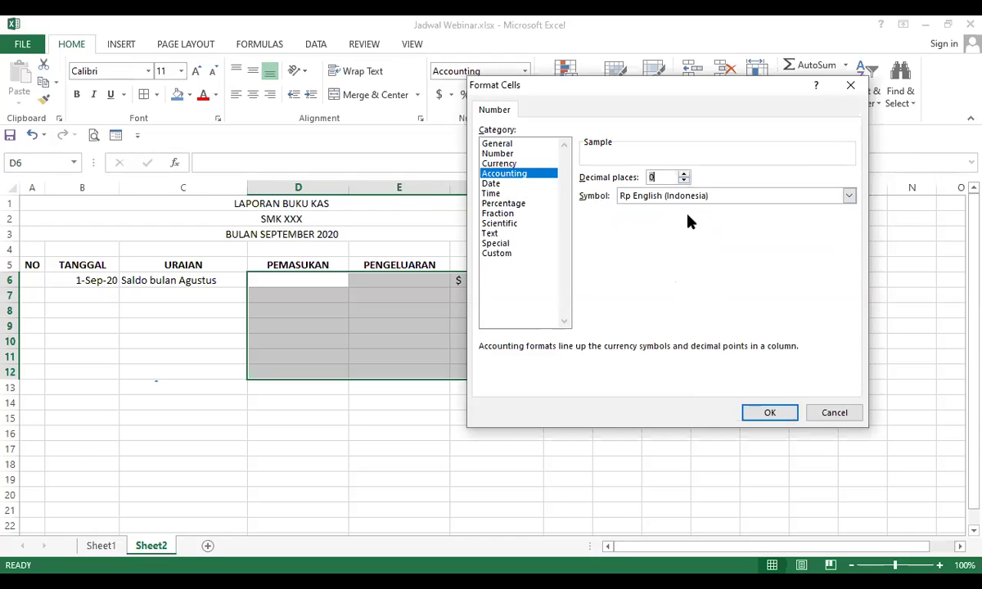
left_click(773, 414)
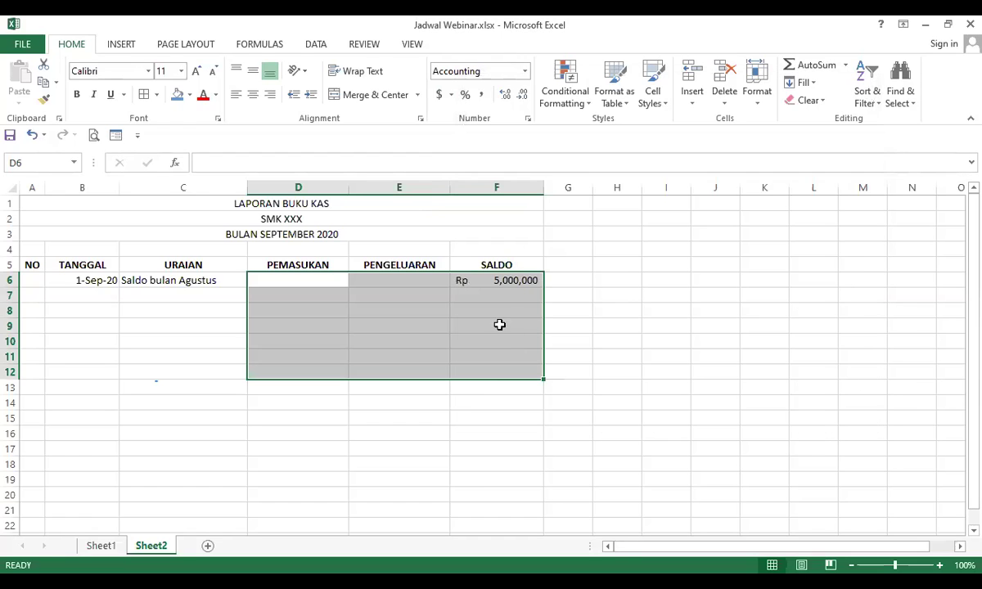
left_click(508, 297)
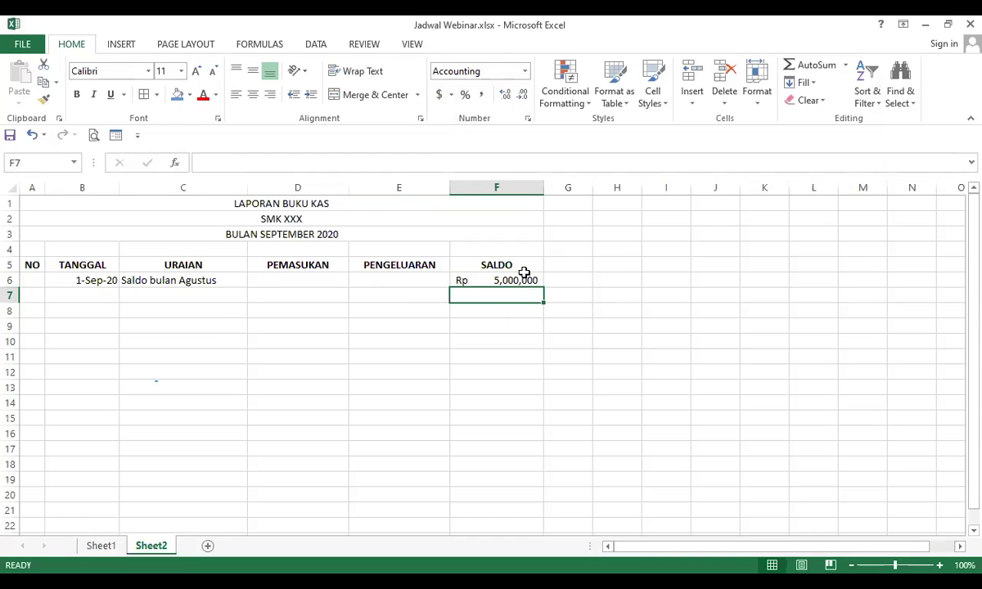
key("Left")
key("Left")
key("Left")
key("Left")
key("Left")
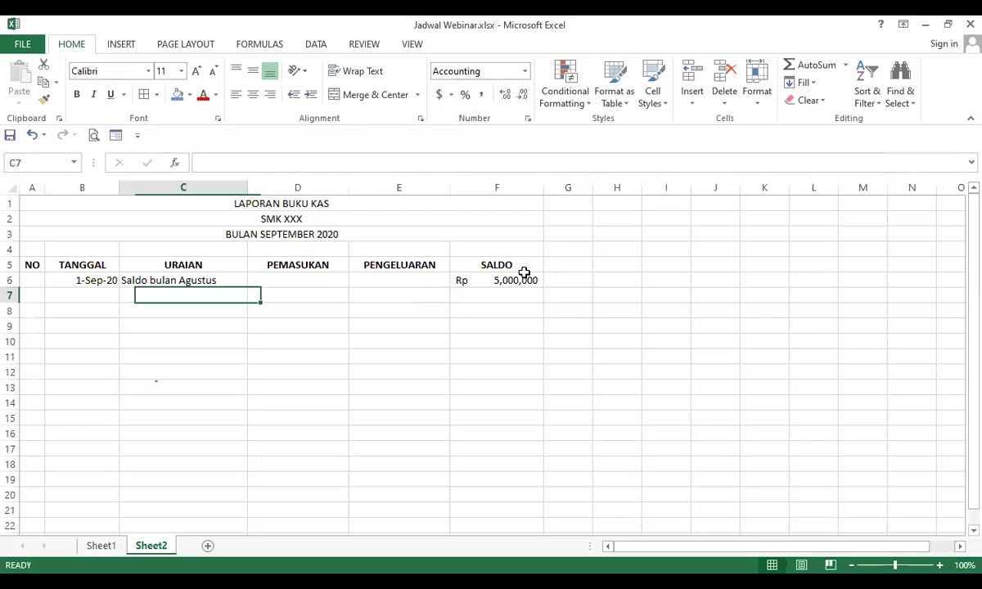
key("Right")
key("Left")
key("Right")
key("Left")
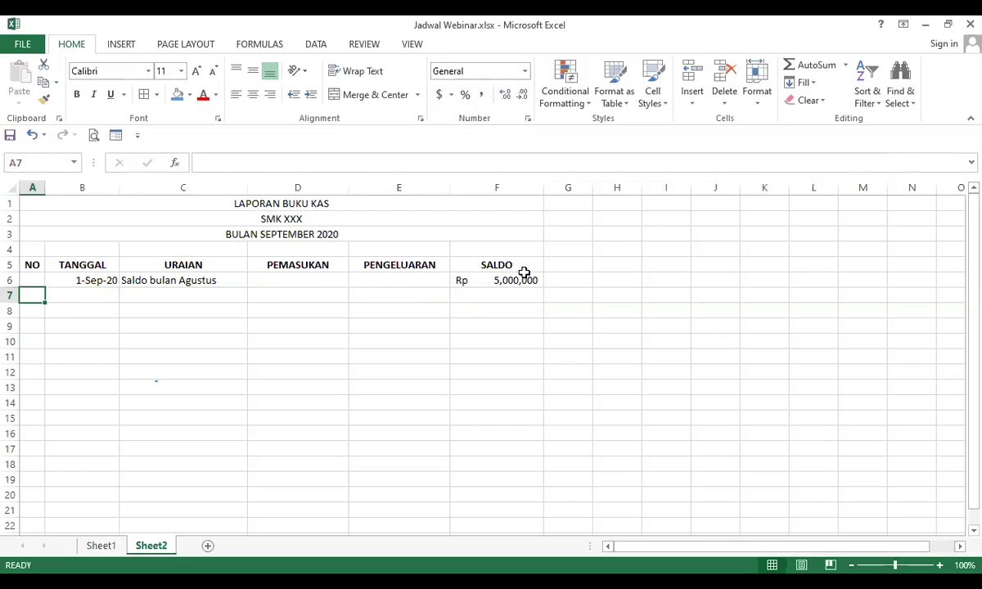
key("Right")
key("Left")
key("Up")
key("Right")
key("Down")
key("Left")
Enter the date 9/1/2020 in cell B7 under TANGGAL
key("Right")
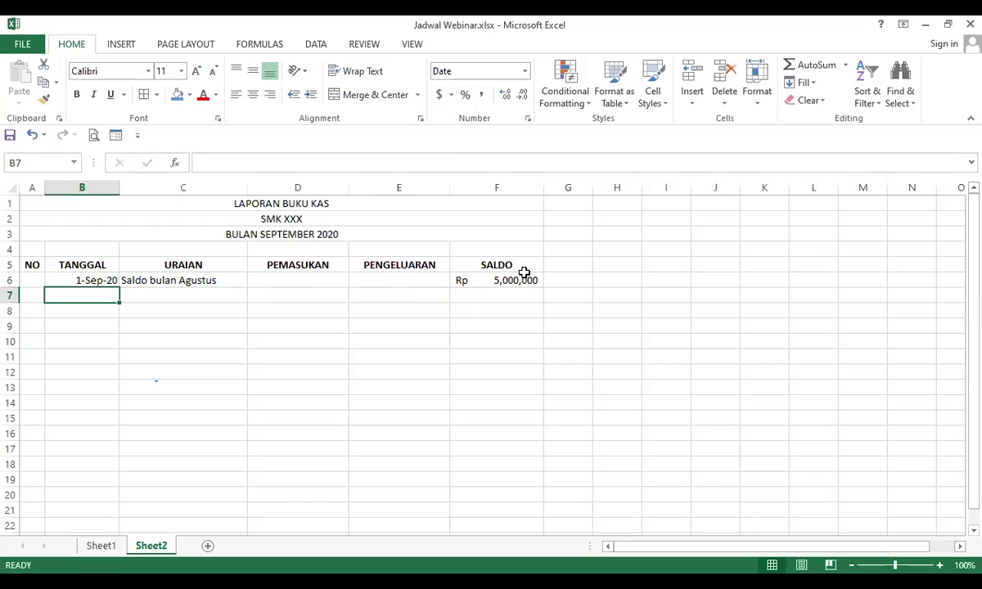
type("9/1")
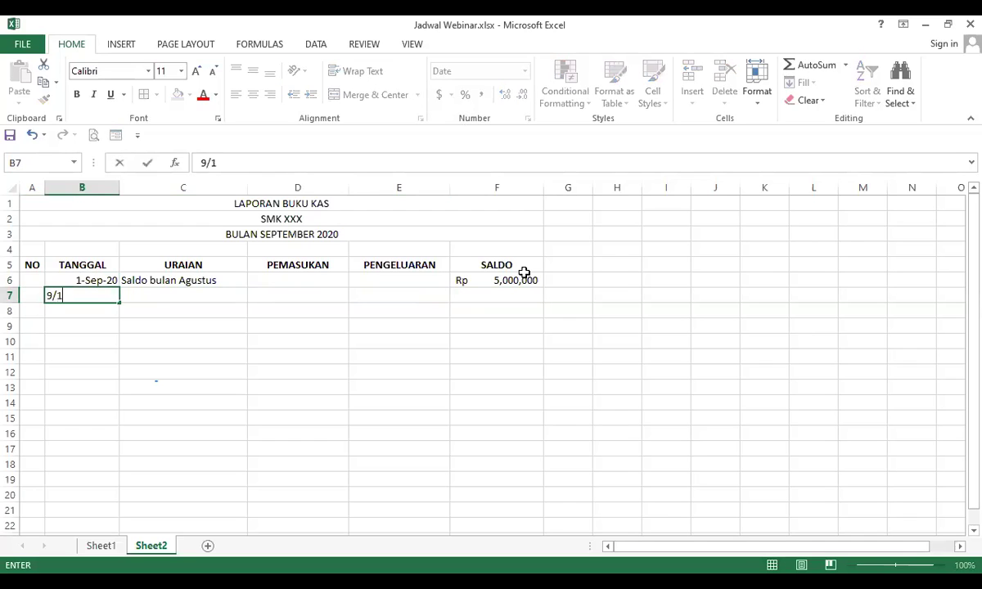
type("/2020")
key("Return")
Enter the description "Pemasukan SPP dr" followed by the payer's name in cell C7 under URAIAN
key("Up")
key("Right")
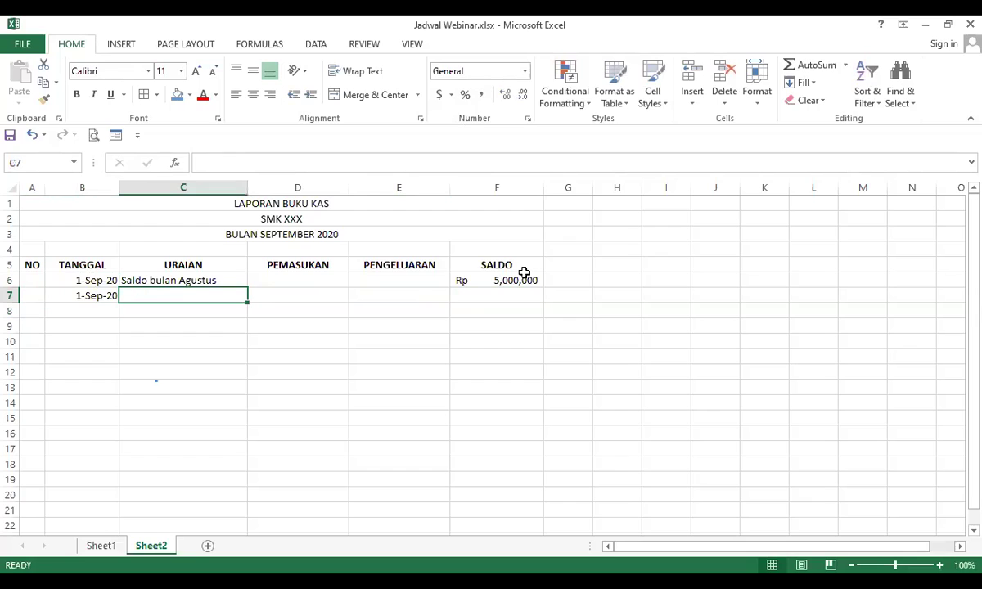
type("Pemasukan")
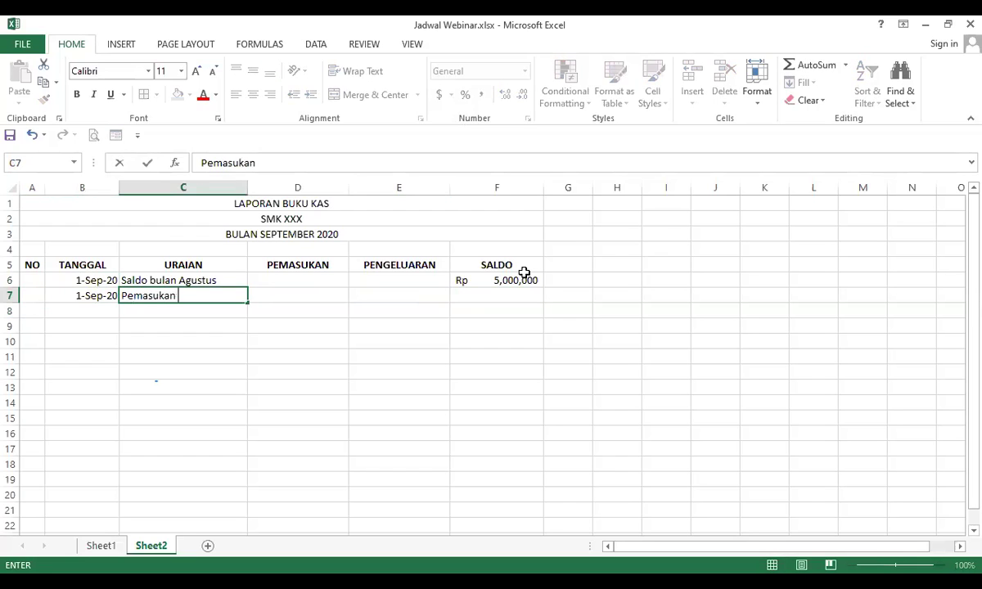
type(" SPP dr Joko")
key("Return")
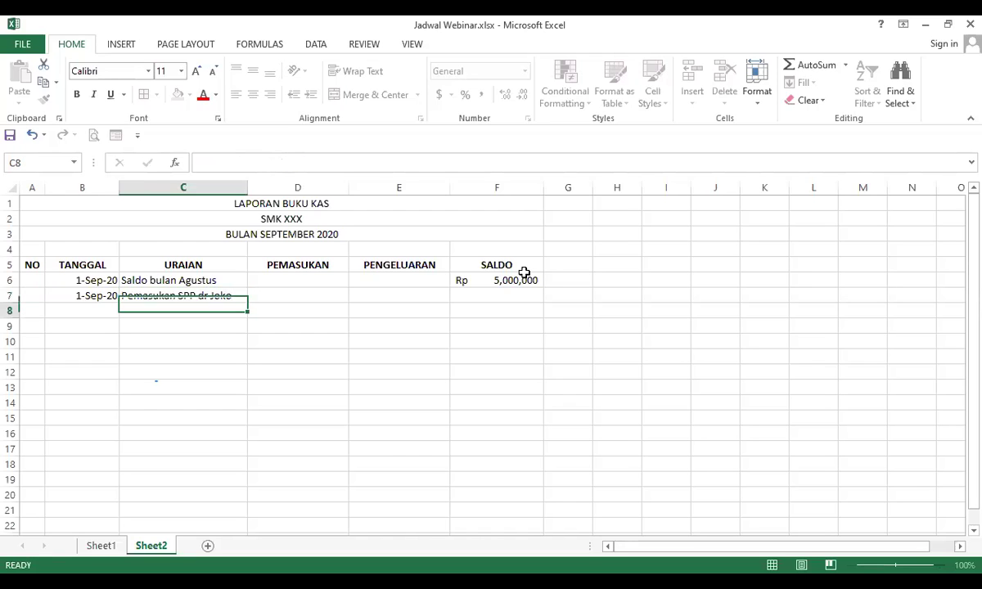
Widen the URAIAN column C slightly and enter the income amount 250000 in cell D7 under PEMASUKAN
key("Up")
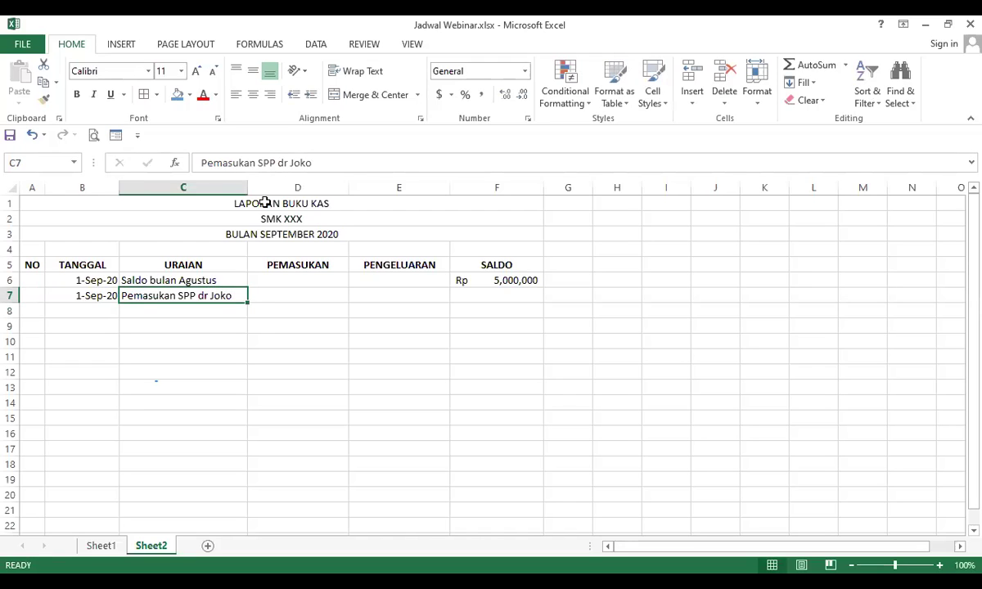
key("Right")
left_click_drag(250, 189, 270, 188)
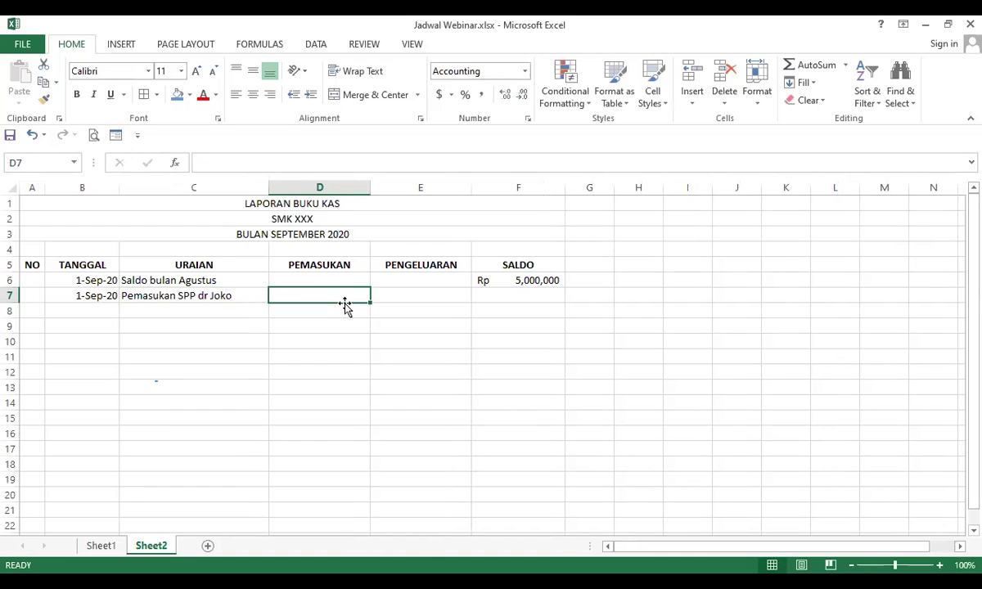
type("250000")
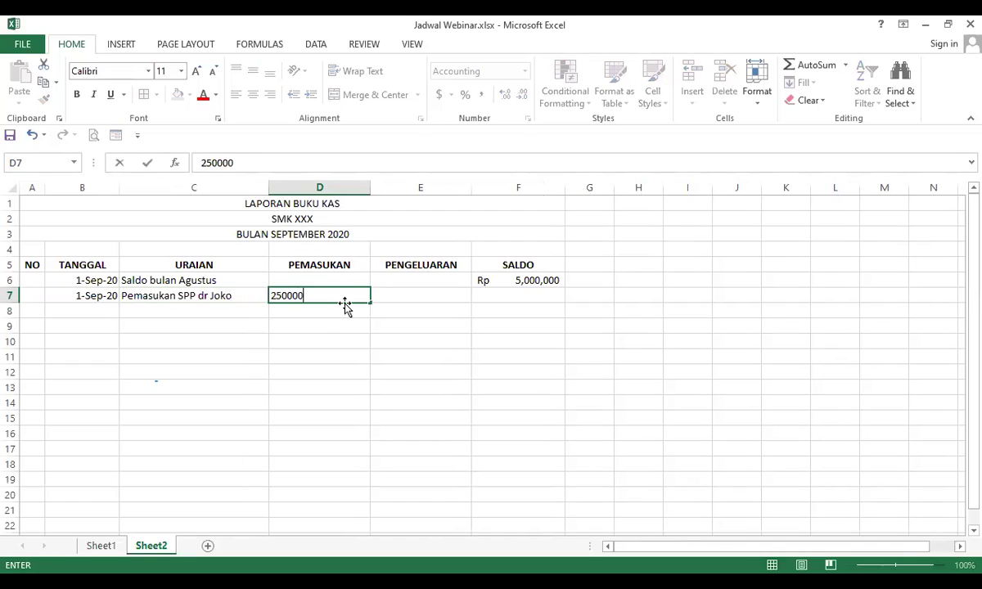
key("Return")
Enter the running balance formula =F6+D7-E7 in cell F7 under SALDO
key("Up")
key("Right")
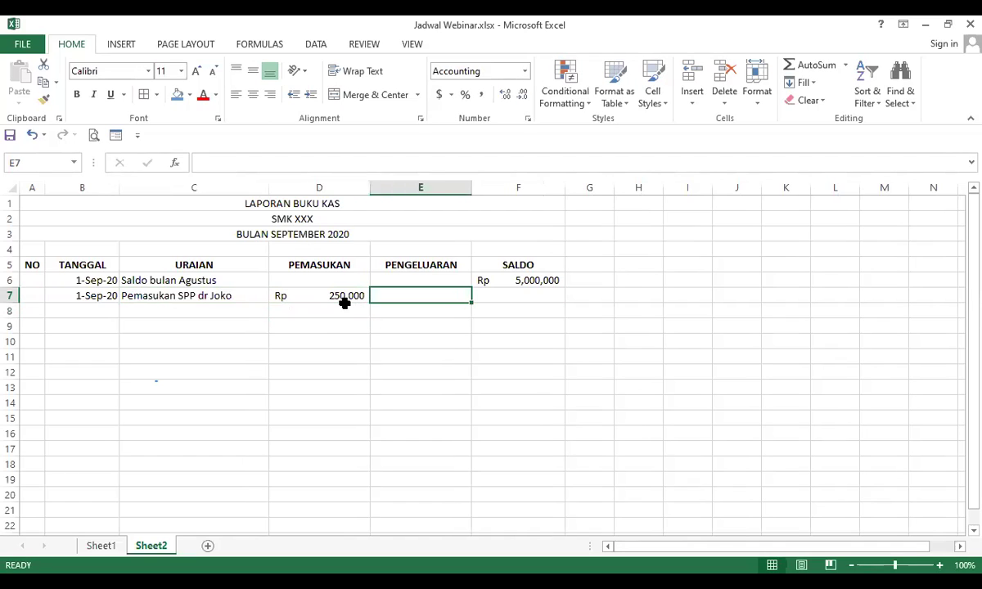
key("Right")
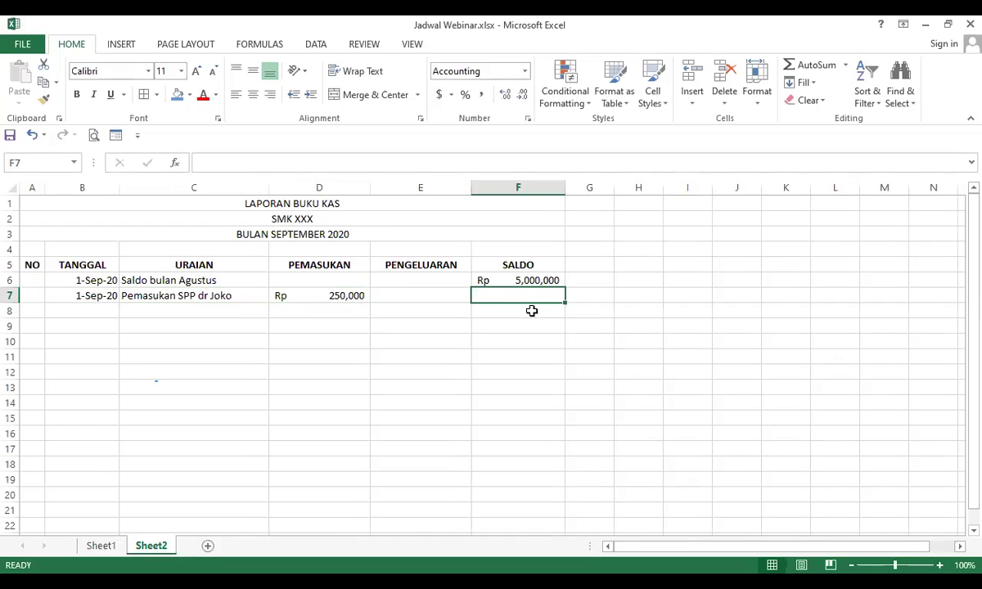
type("=")
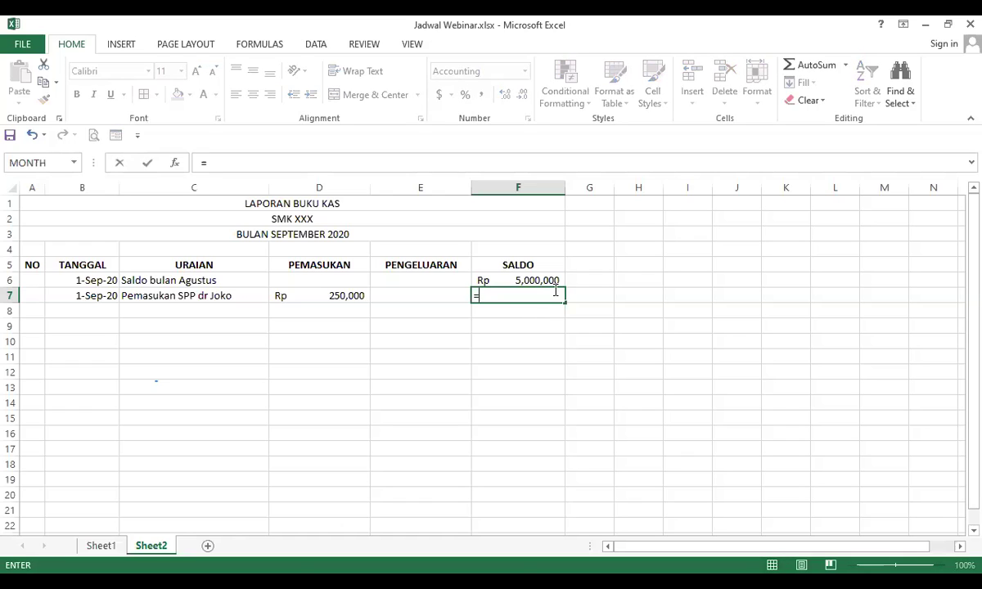
left_click(550, 281)
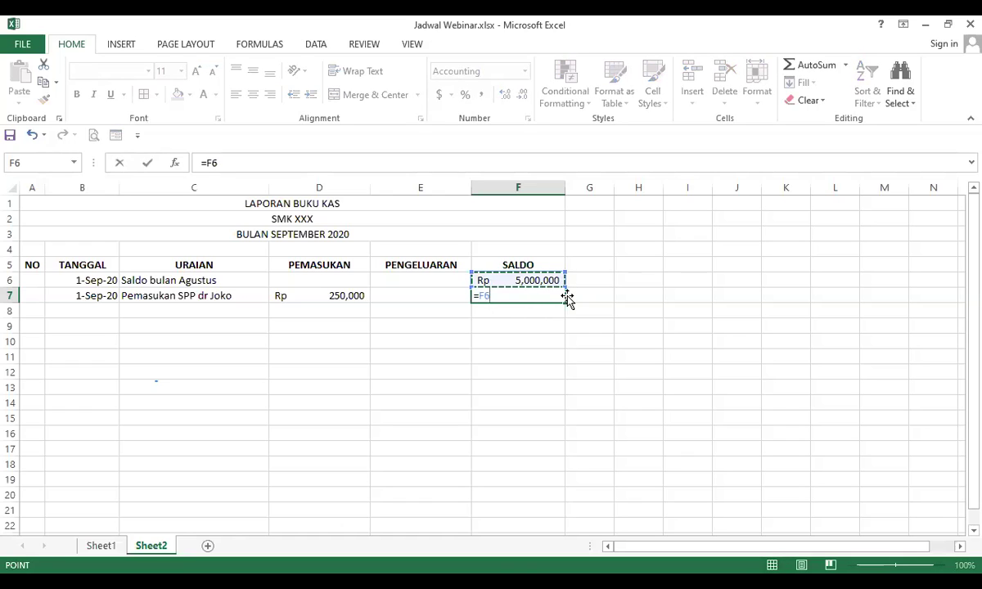
type("+")
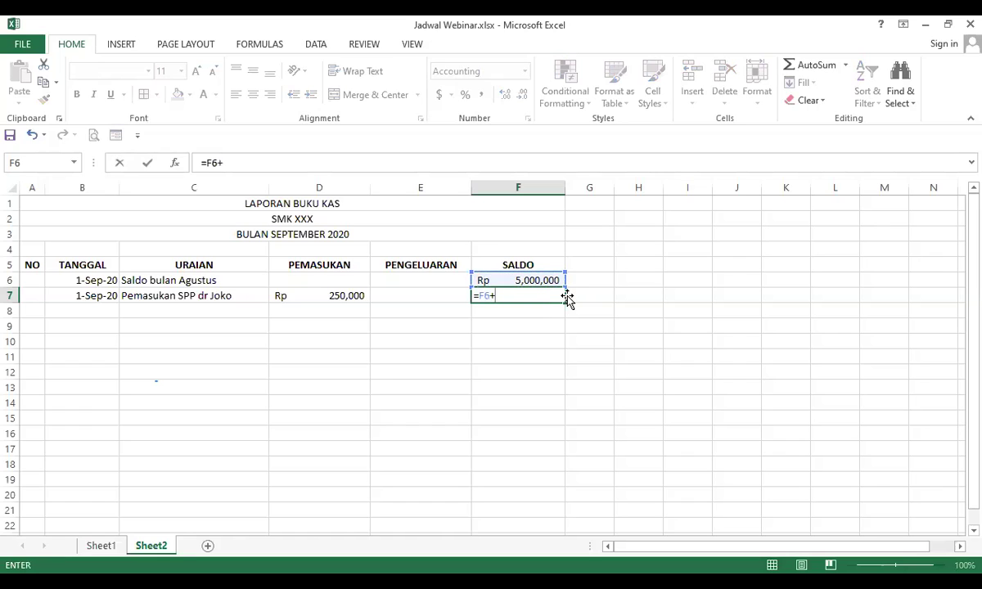
left_click(356, 296)
type("-")
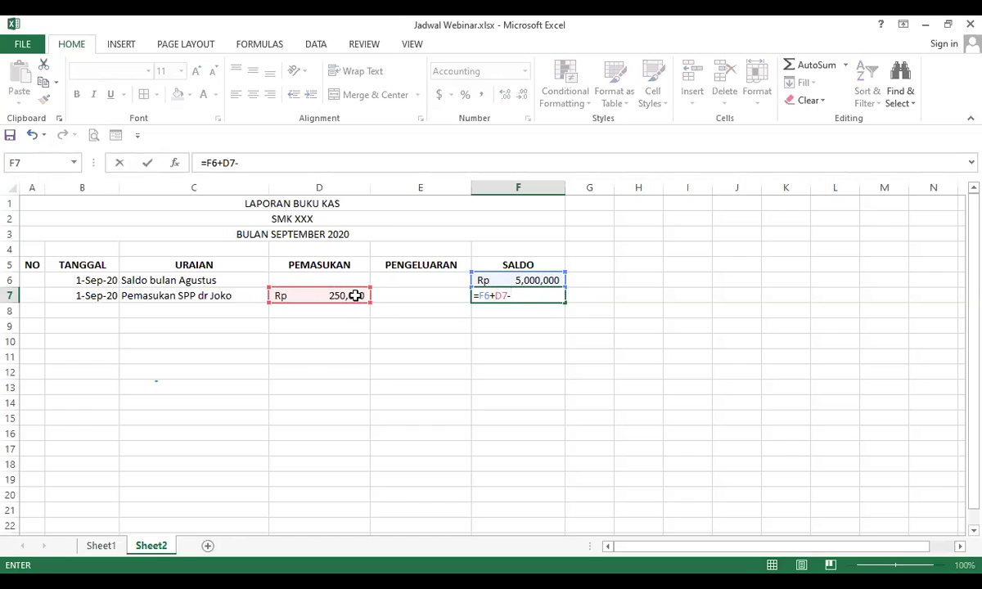
left_click(447, 296)
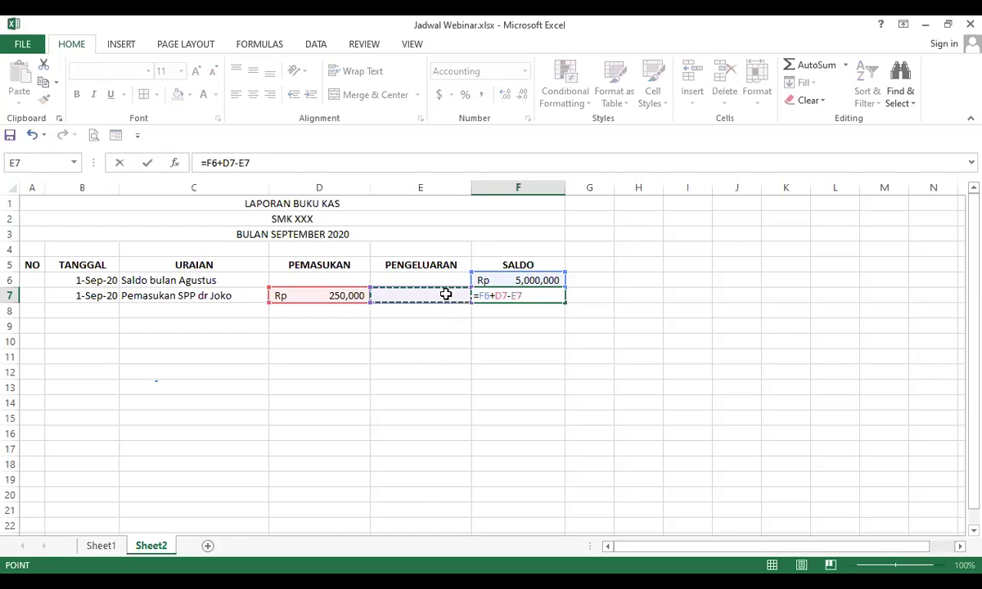
key("Return")
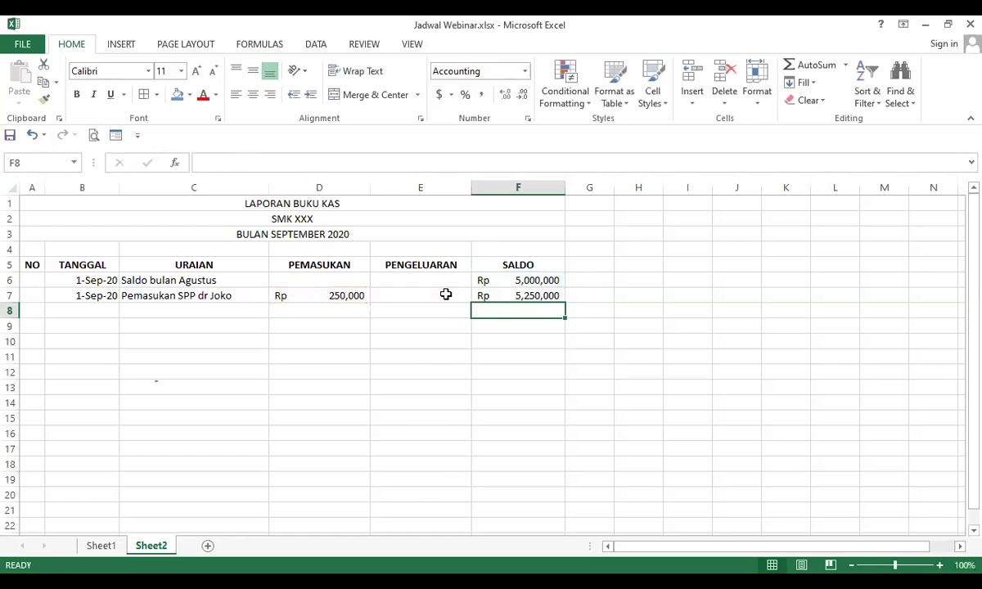
Fill the balance formula from F7 down to F19
left_click(513, 298)
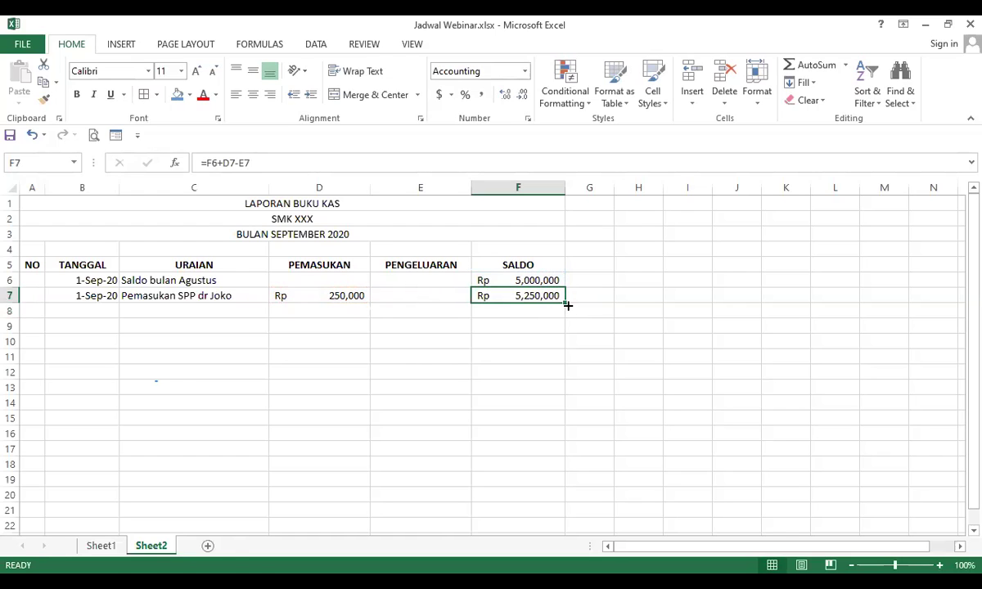
left_click_drag(568, 316, 560, 491)
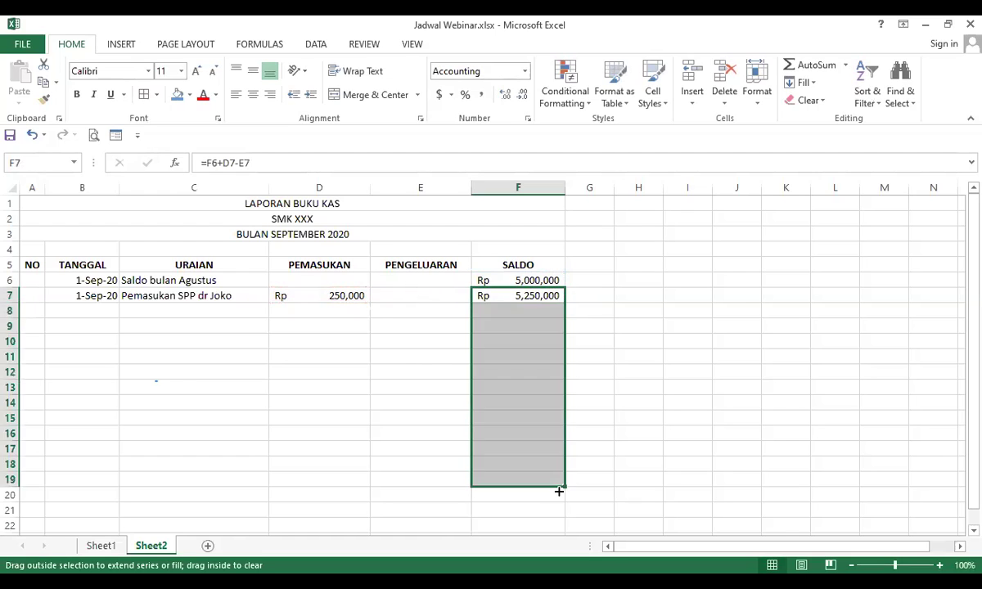
left_click(619, 373)
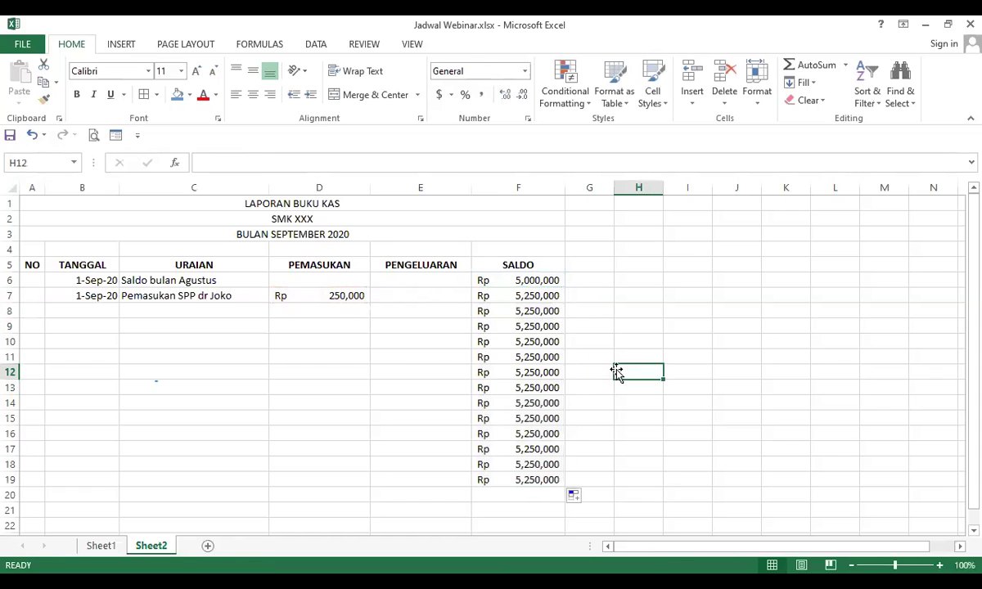
Clear the balance formulas from cells F8:F19 and from F7
left_click(550, 315)
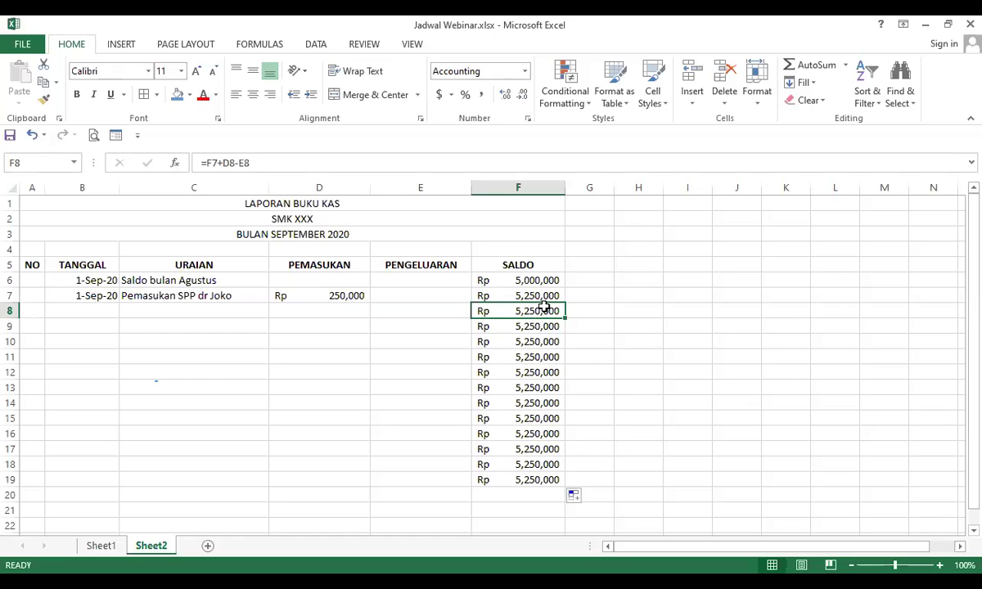
left_click_drag(544, 307, 536, 483)
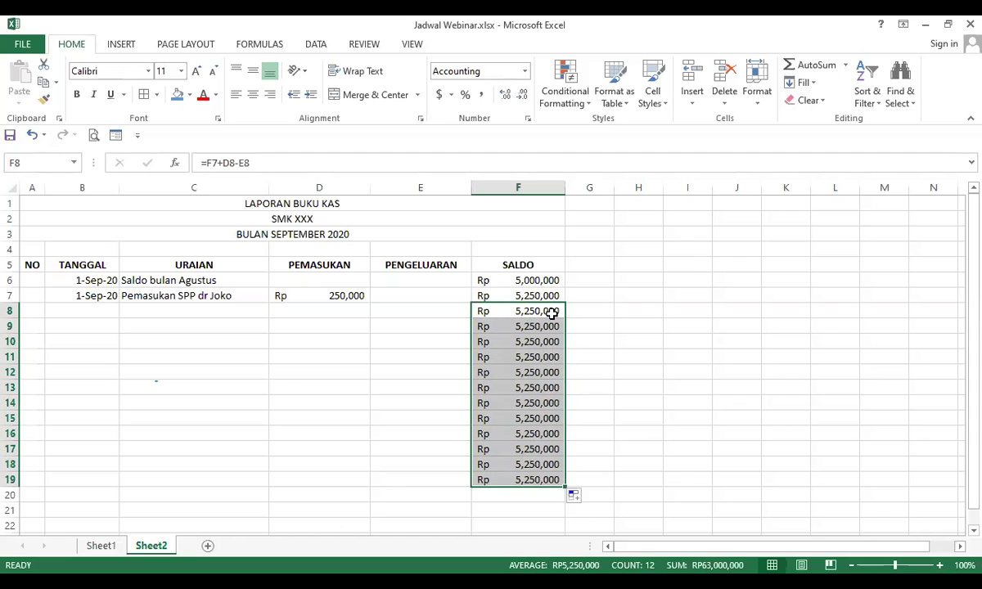
key("Delete")
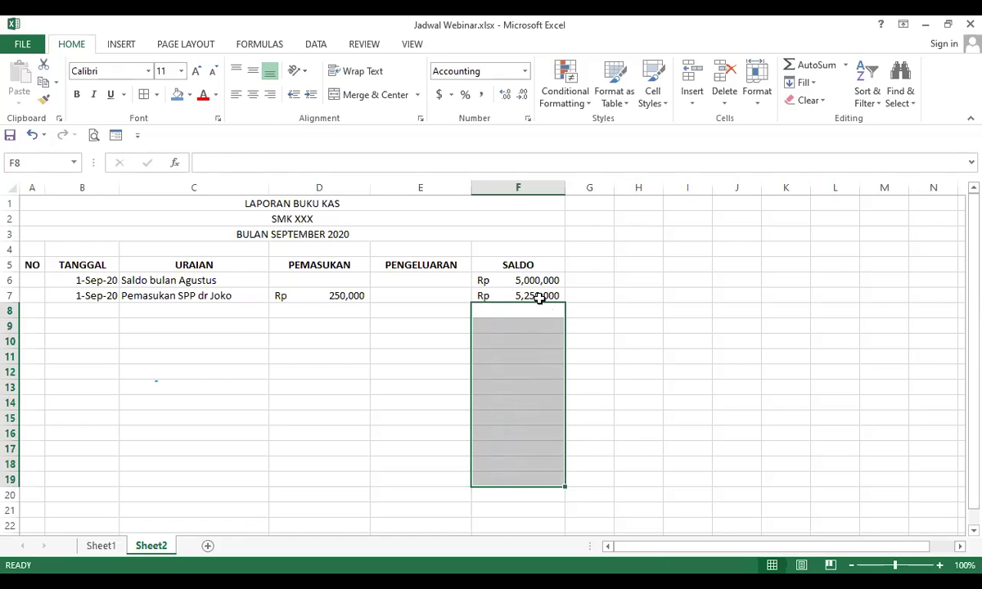
left_click(546, 295)
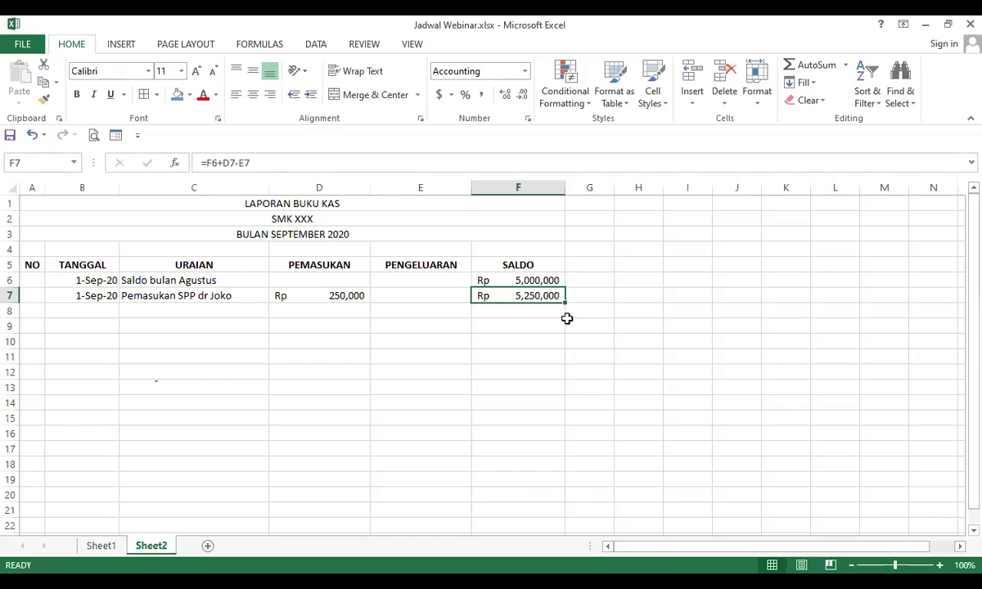
key("Delete")
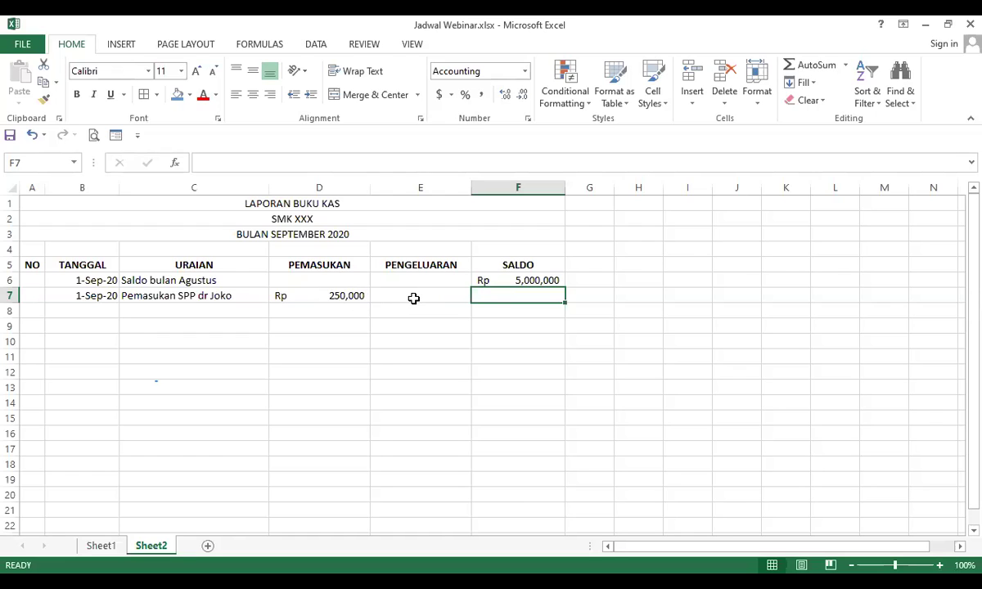
Begin the balance formula in F7 with the condition =IF(OR(D7<>"",E7<>""), testing for an income or expense amount
type("=")
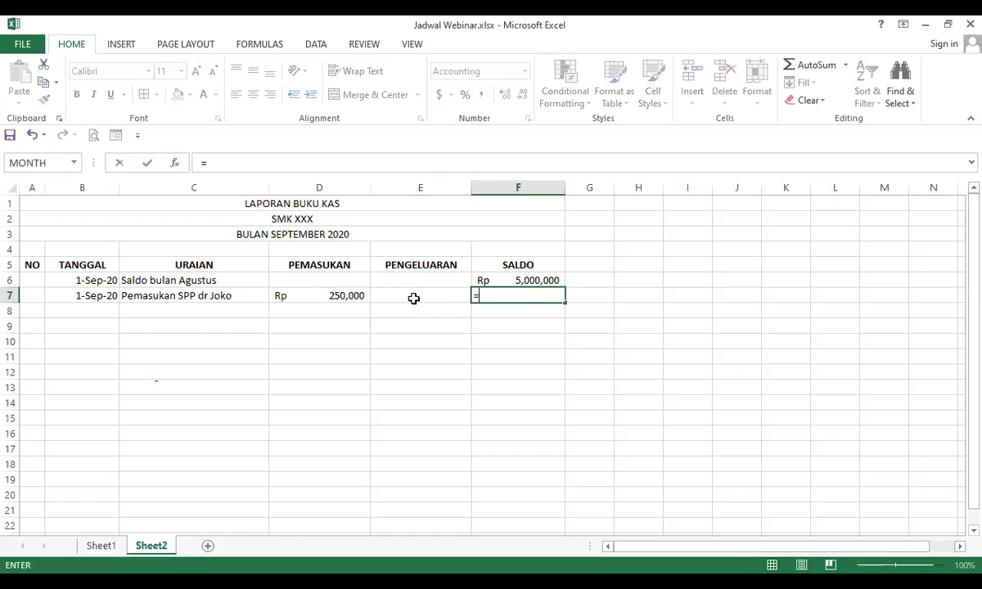
type("if(")
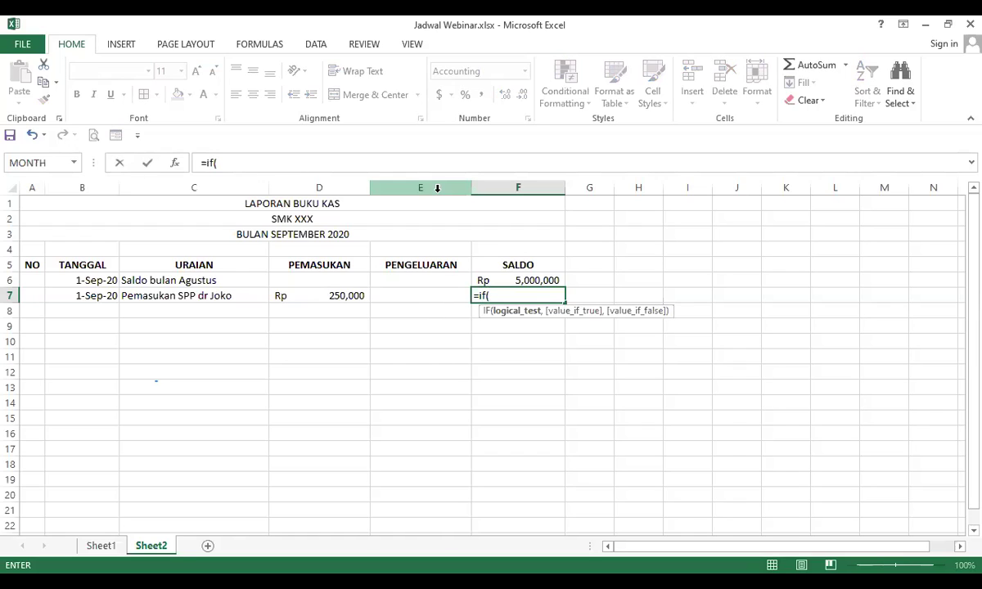
type("or(")
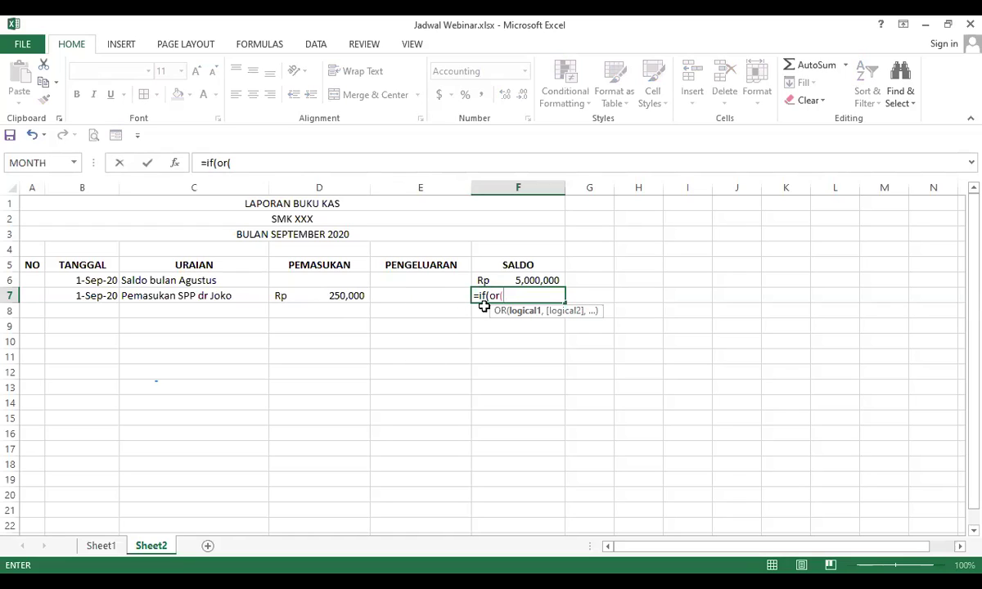
left_click(315, 296)
type("<>")
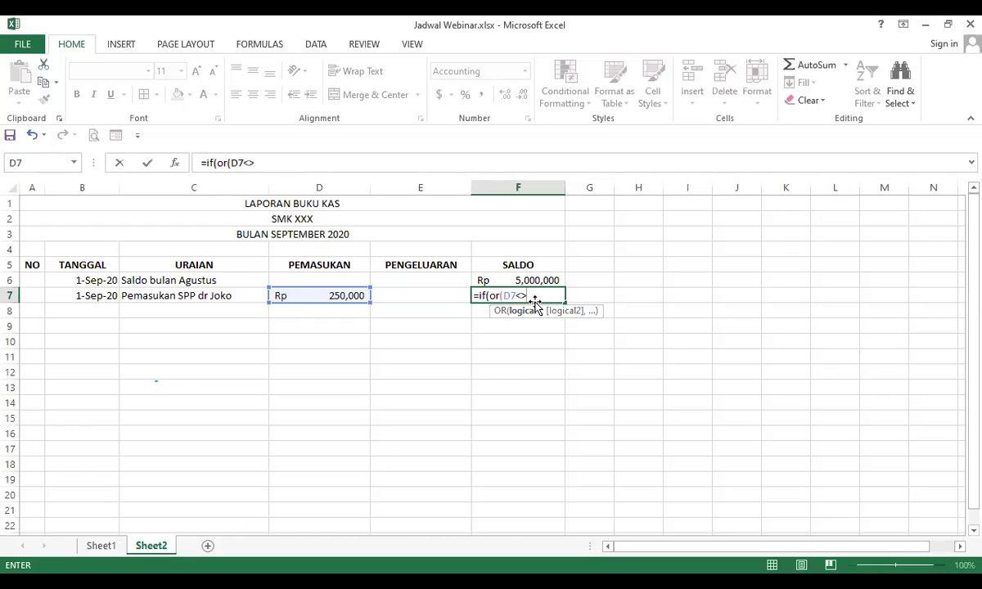
type("\"\"")
type(",")
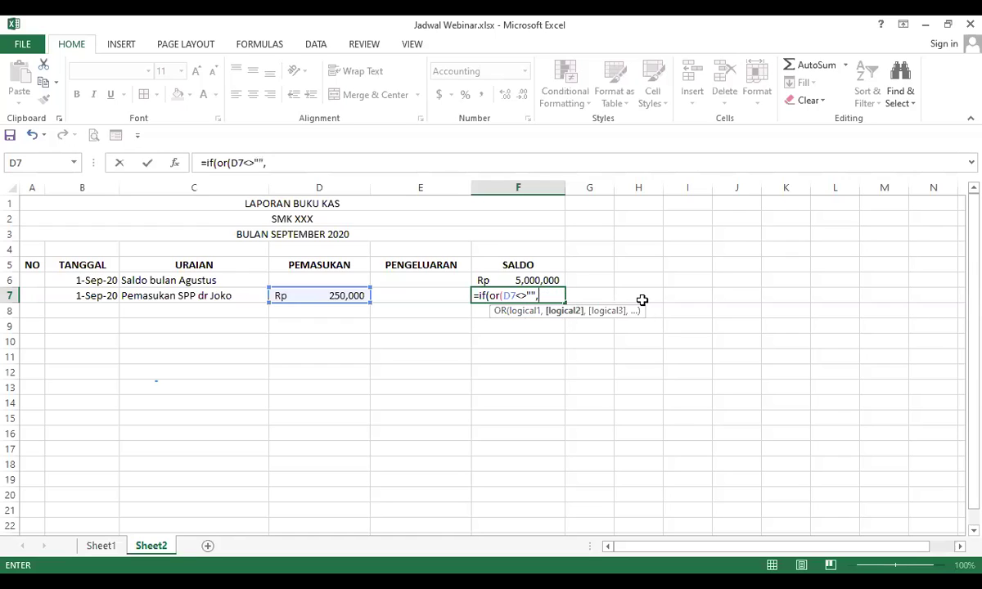
left_click(424, 295)
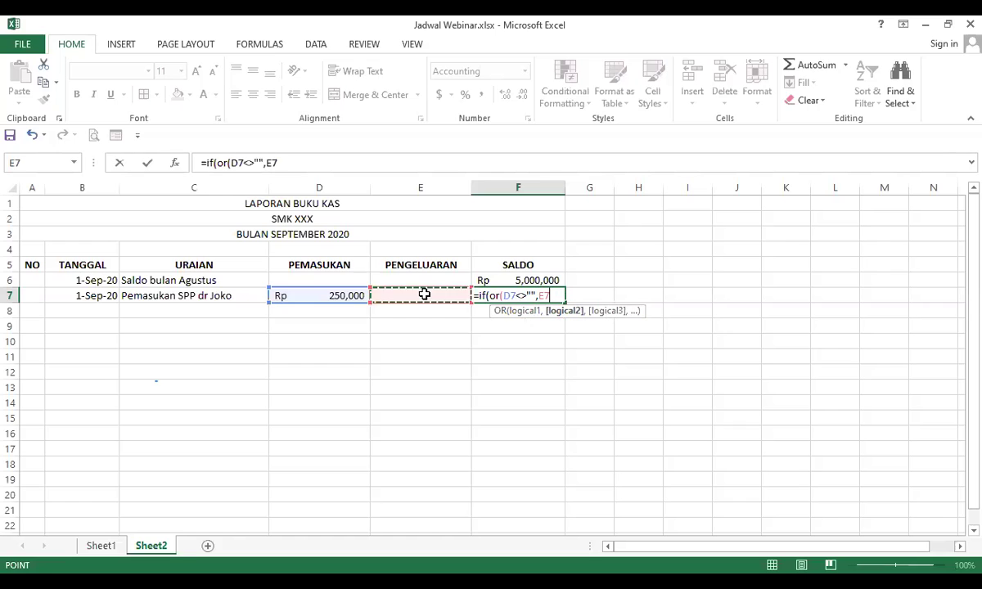
type("<>\"\"")
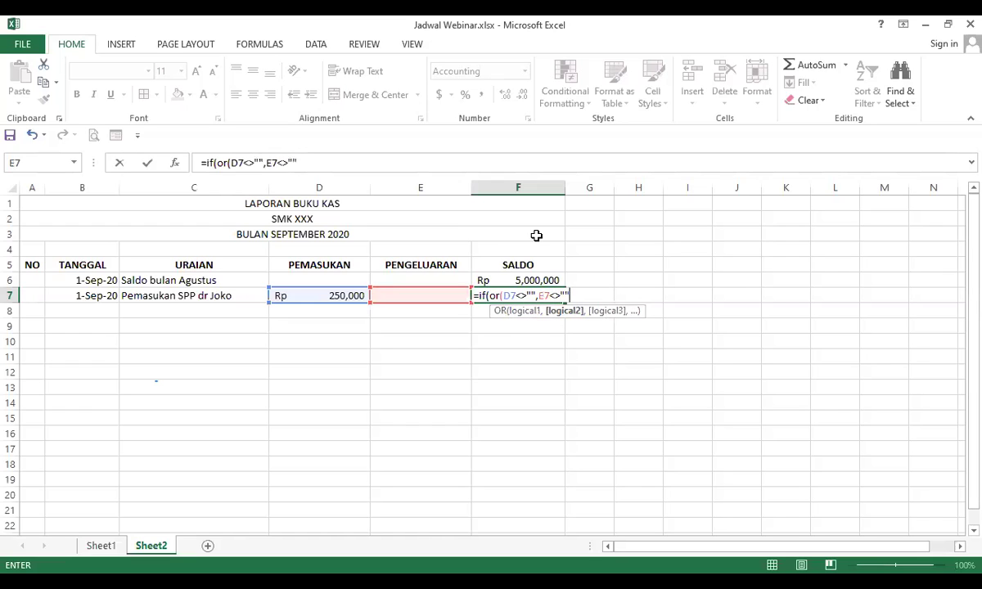
type("),")
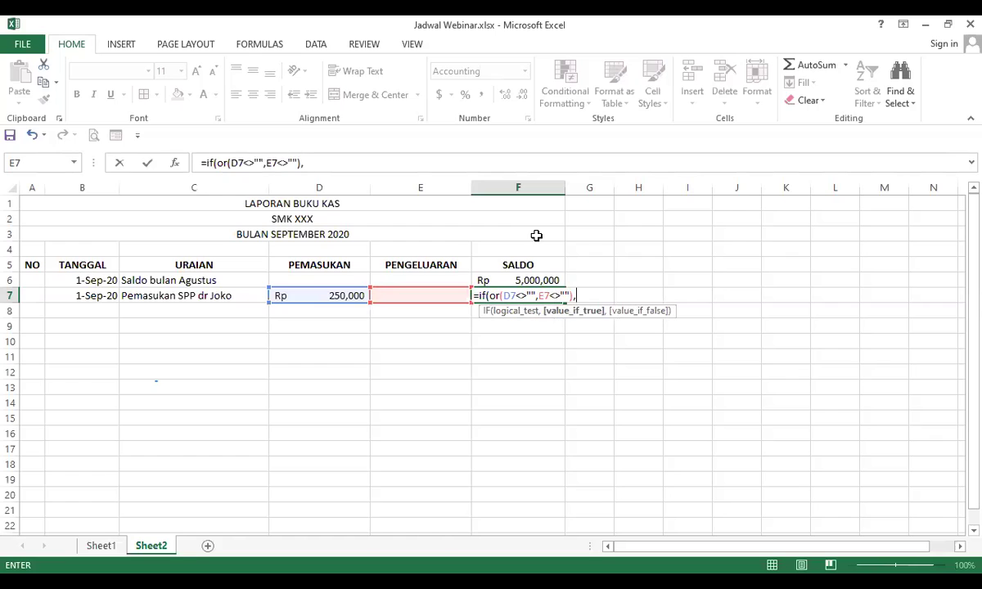
Complete the F7 formula with F6+D7-E7 as the true result and an empty string "" as the false result
left_click(543, 279)
type("+")
left_click(346, 297)
type("-")
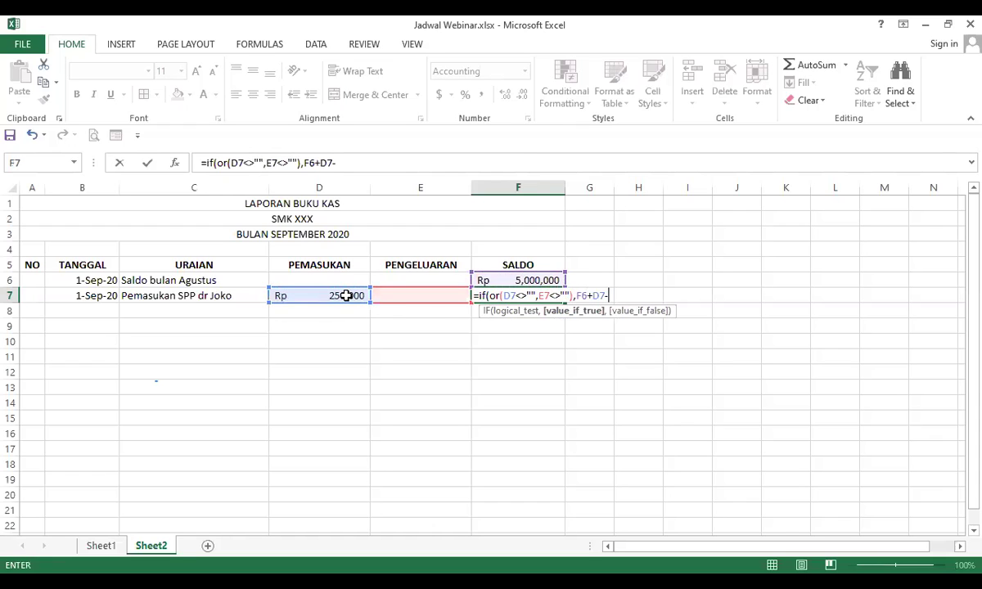
left_click(407, 293)
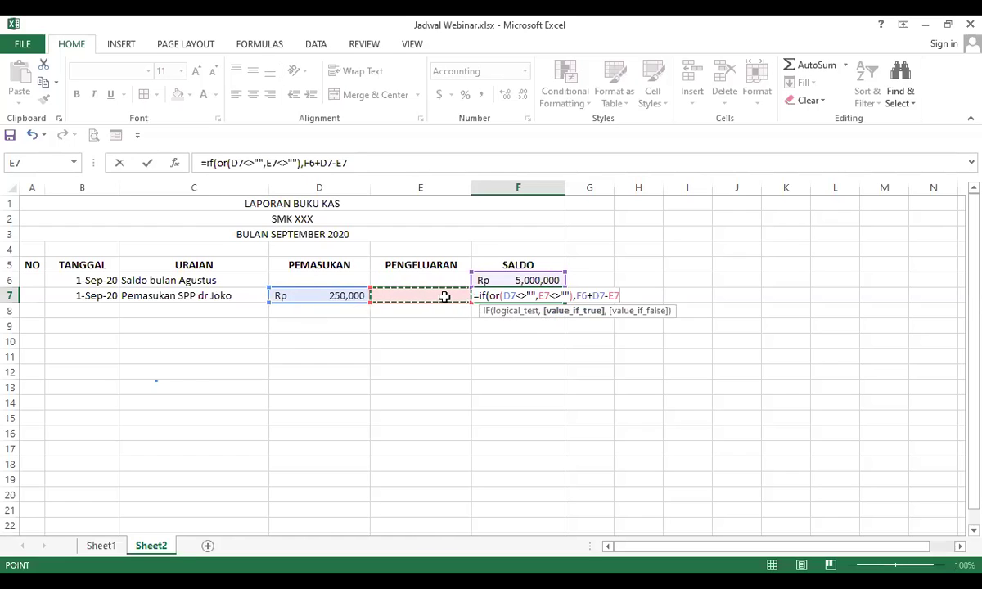
type(",")
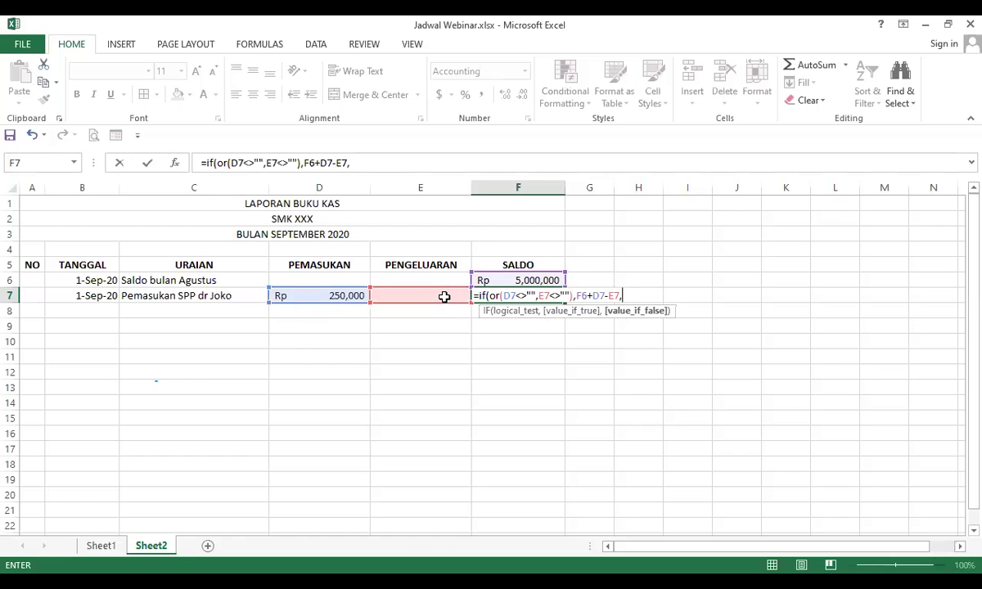
type("\"\")")
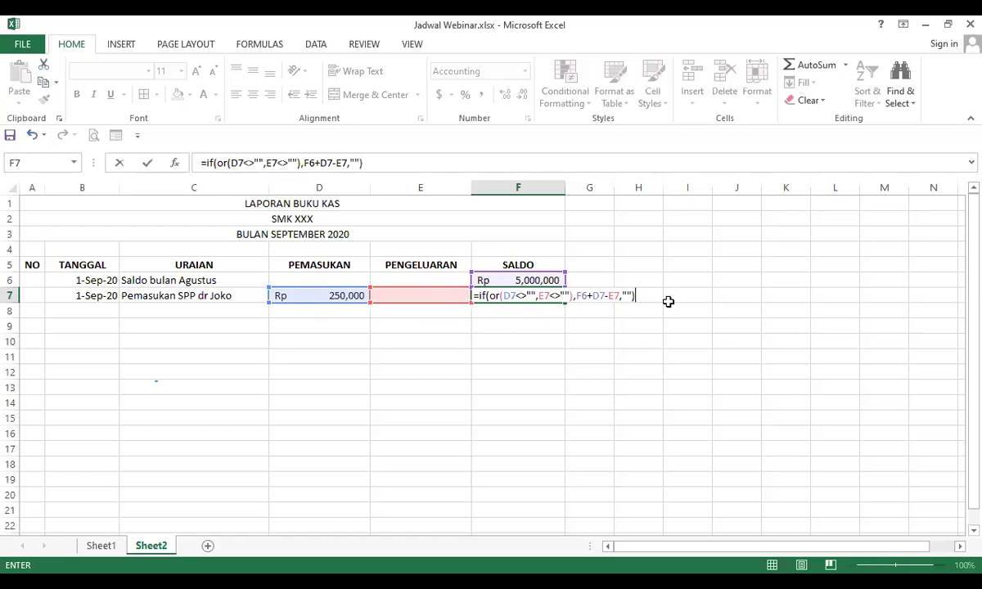
key("Return")
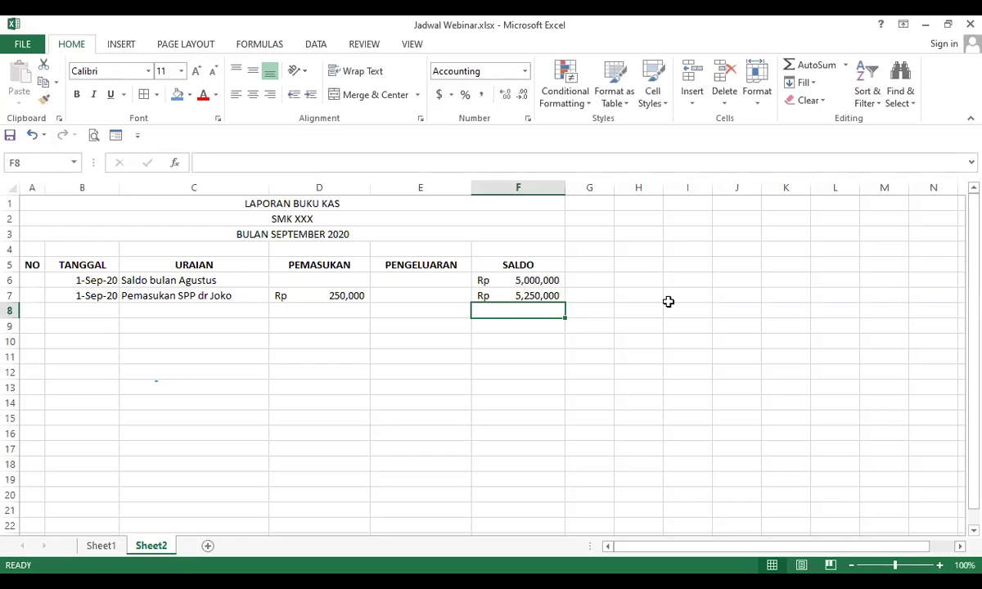
Fill the conditional balance formula from F7 down to F18
left_click(556, 295)
left_click_drag(565, 302, 530, 346)
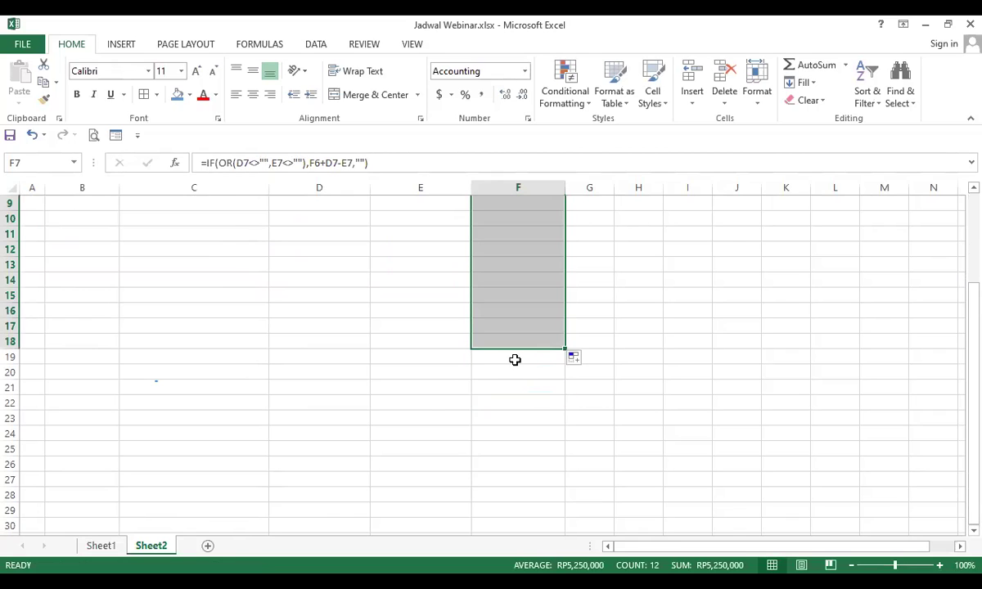
scroll(515, 360, "up", 3)
left_click(549, 312)
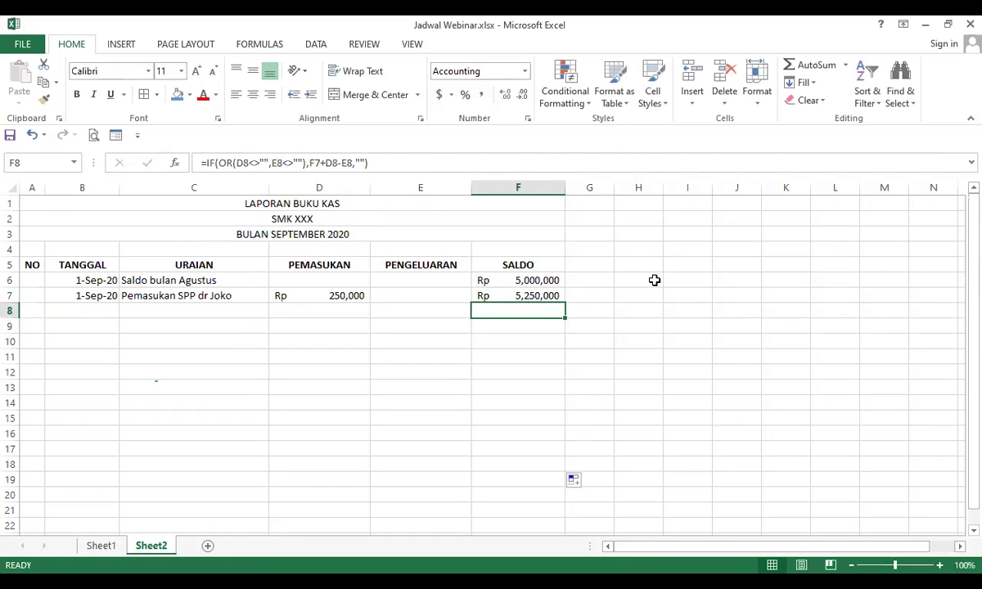
Enter the date 9/2/2020 in cell B8 under TANGGAL
key("Left")
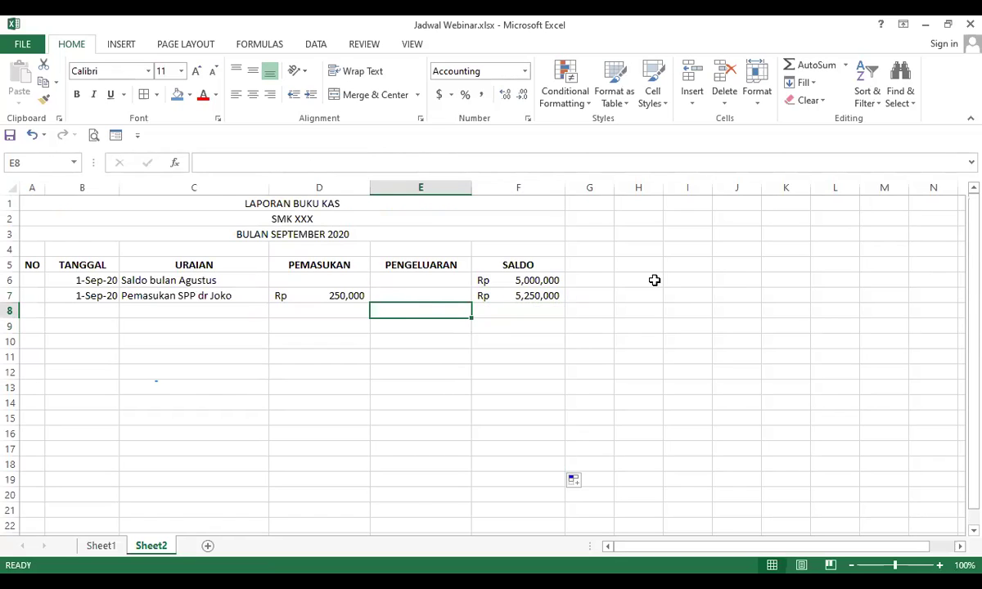
key("Left")
key("Right")
key("Left")
key("Left")
key("Left")
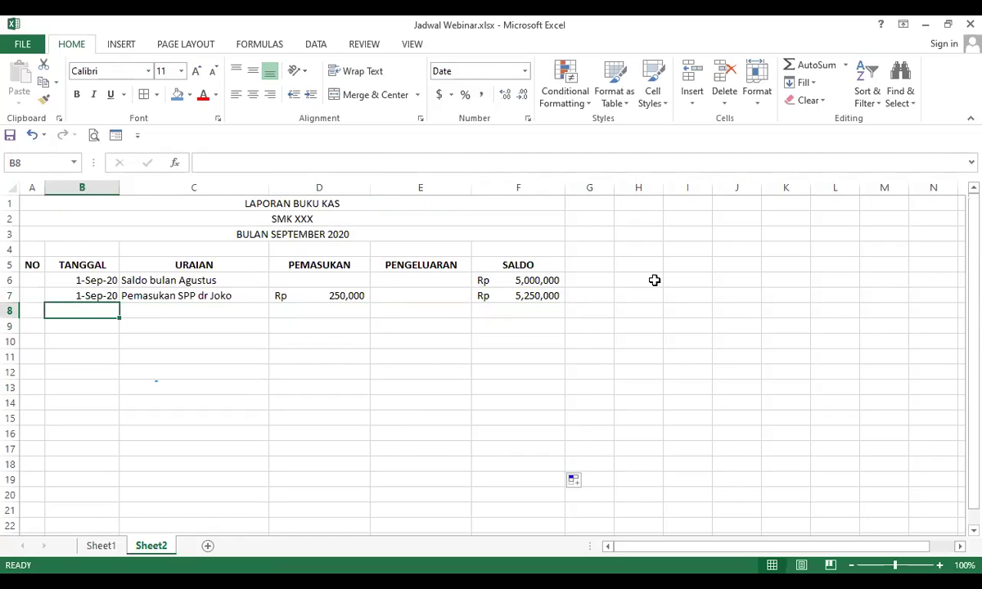
type("9")
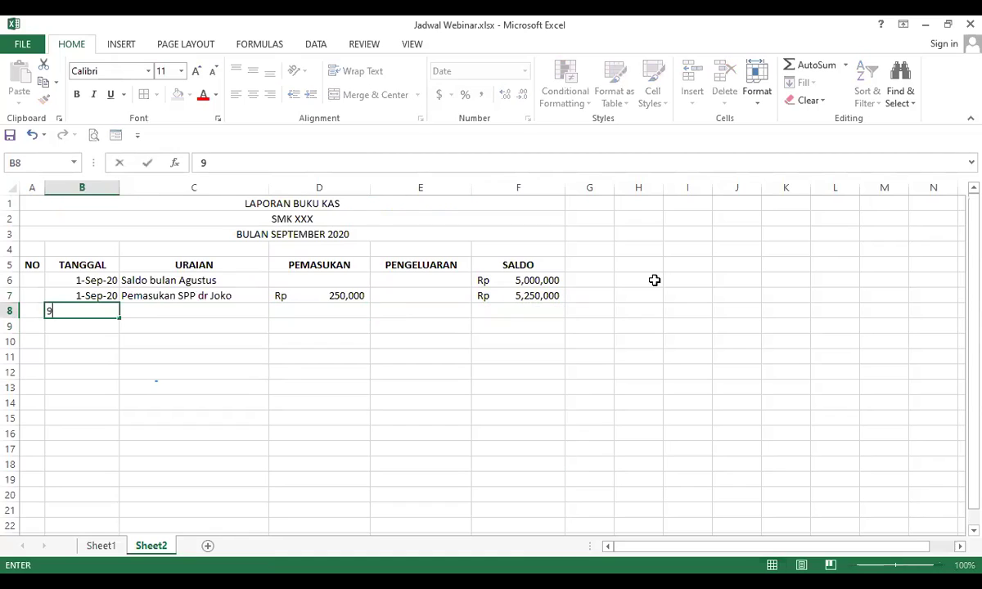
type("/2/2020")
key("Tab")
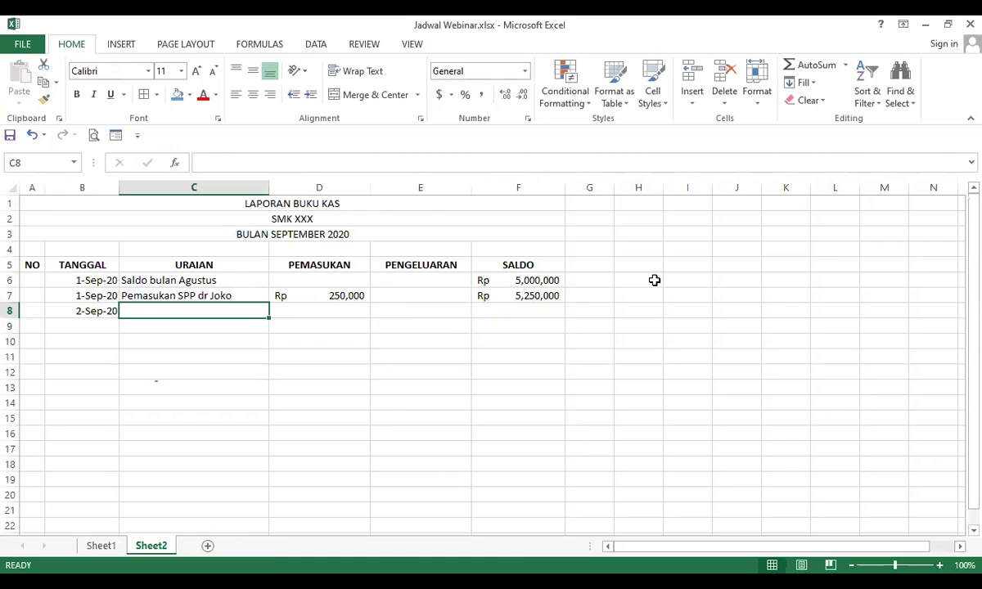
Enter the description "Pemasukan SPP dr" followed by the second payer's name in cell C8 under URAIAN
type("Pemasukan")
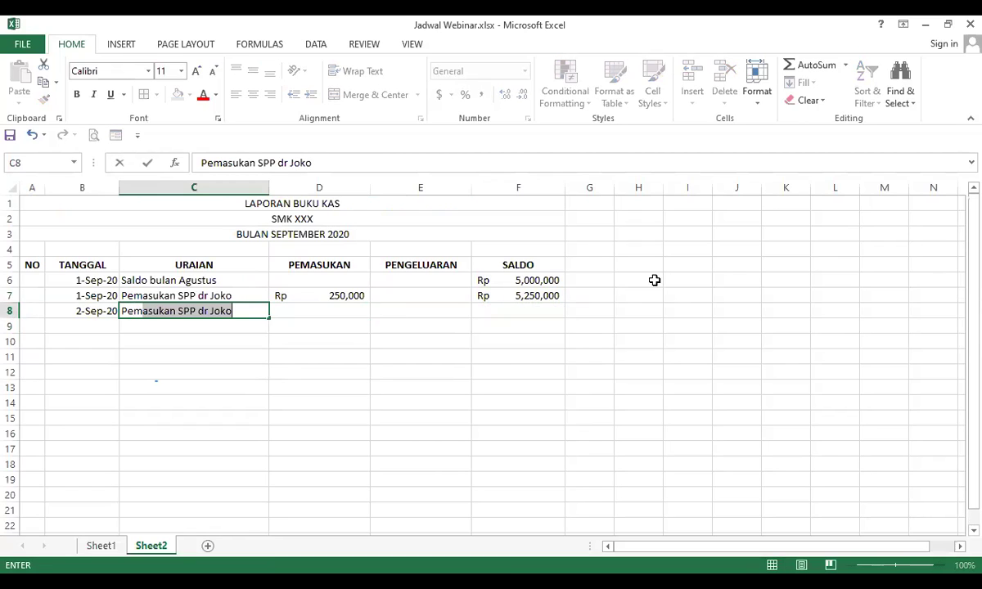
type(" SSP d")
key("BackSpace")
key("BackSpace")
key("BackSpace")
key("BackSpace")
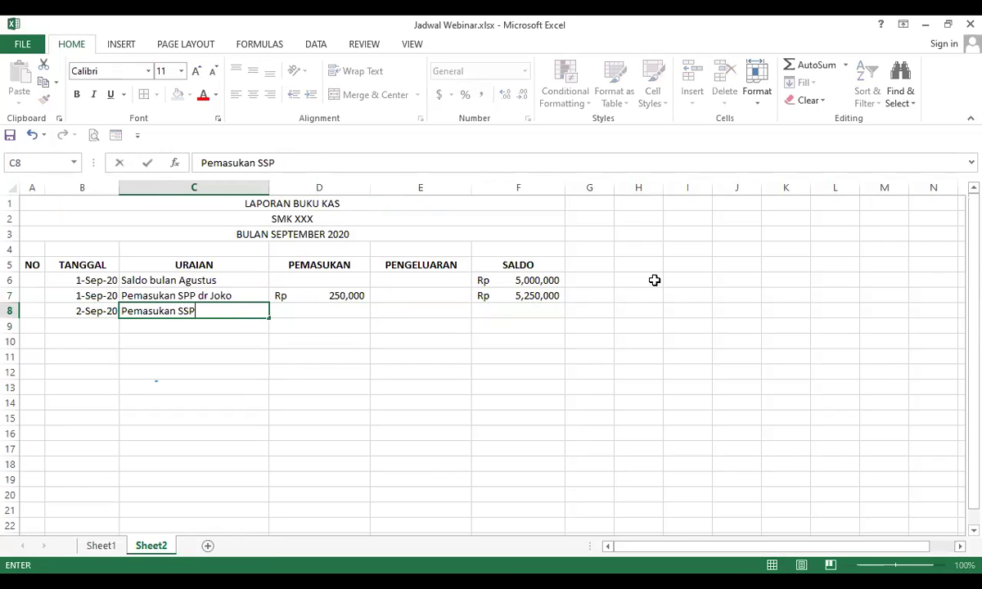
type("PP ")
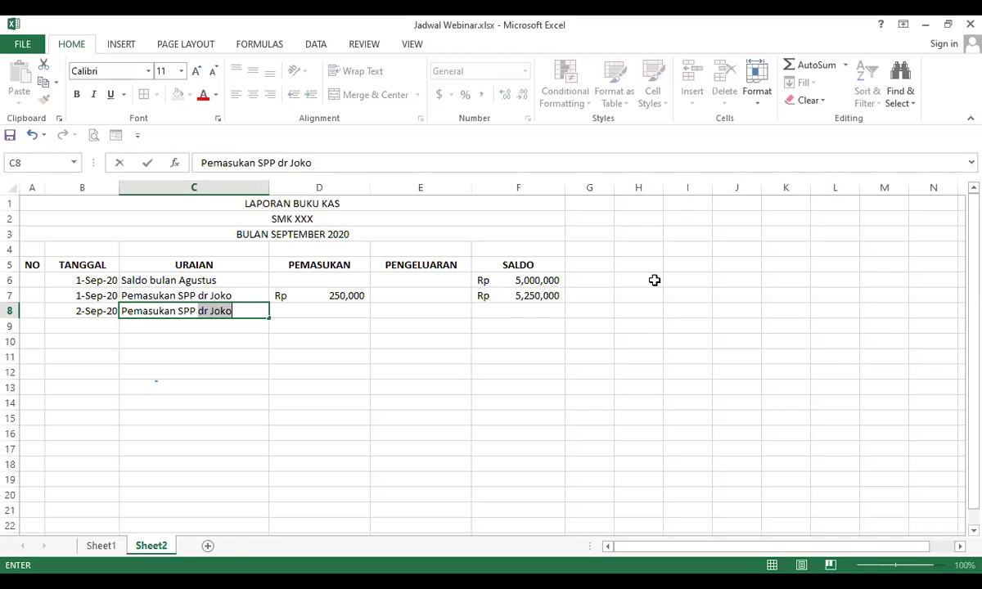
type("dr Anita")
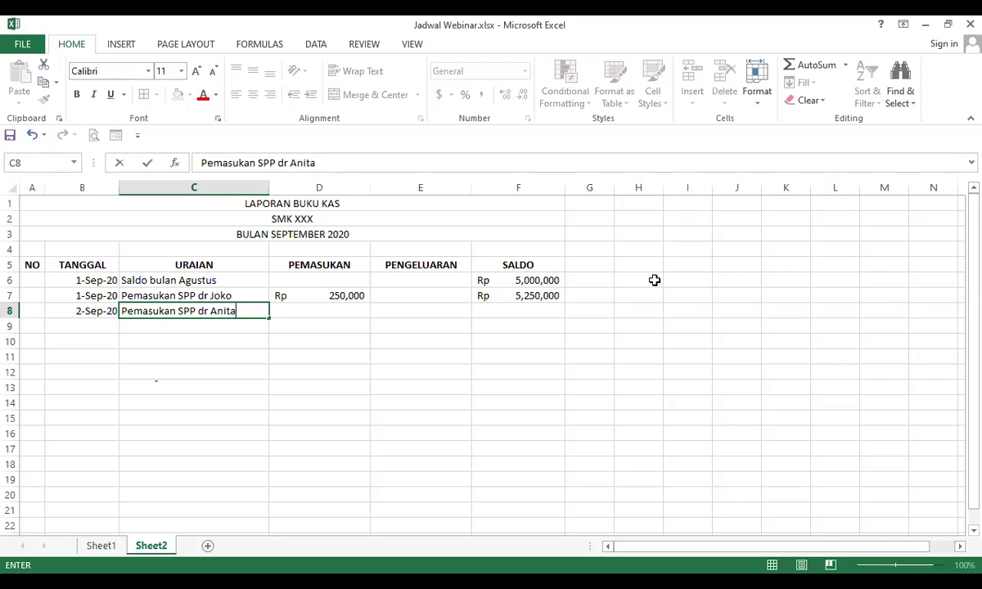
key("Return")
Enter the income amount 250000 in cell D8 under PEMASUKAN and check the SALDO cell of that row
key("Up")
key("Right")
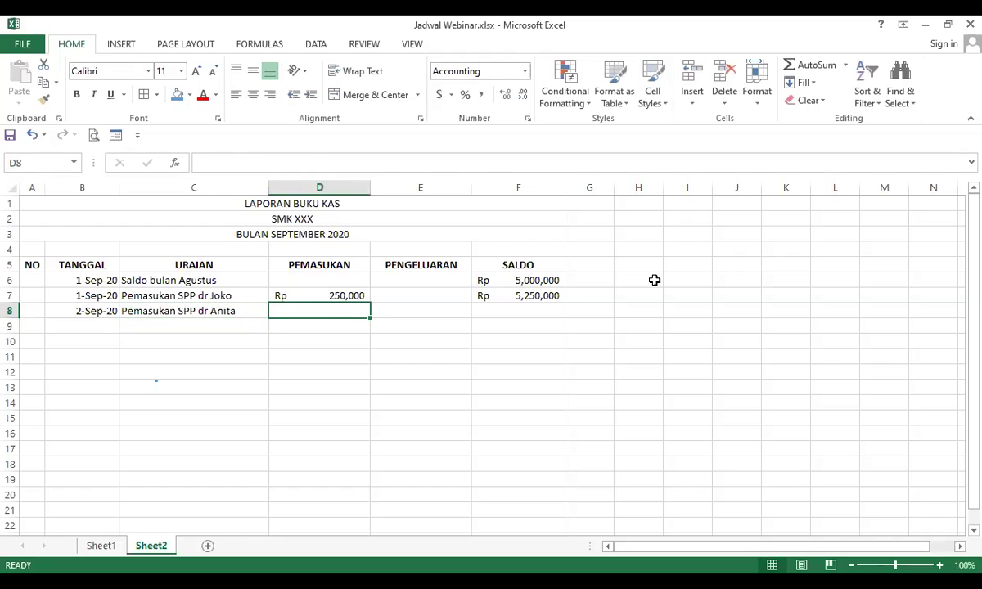
type("250000")
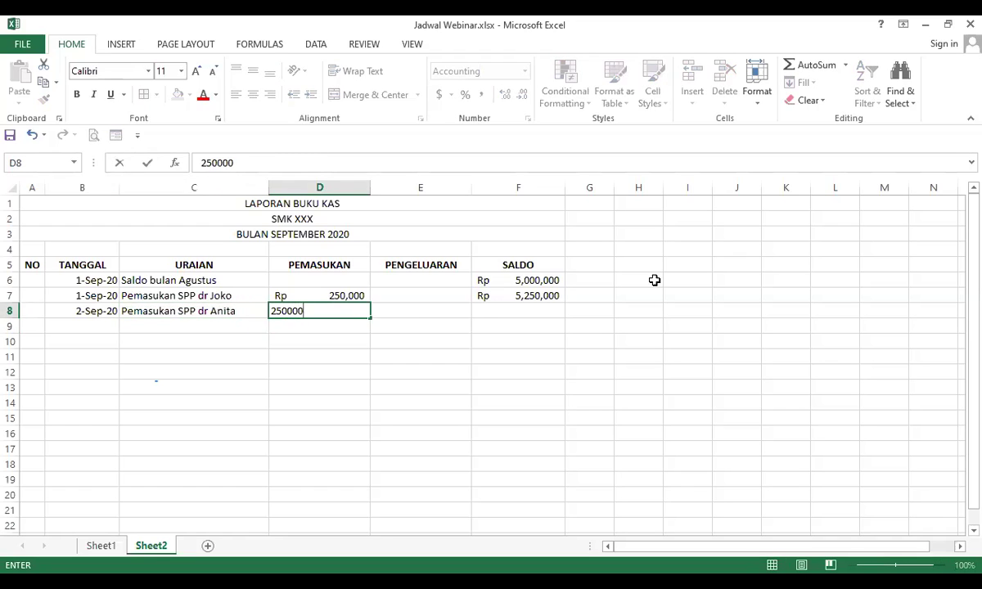
key("Return")
key("Up")
key("Right")
key("Right")
key("Right")
key("Left")
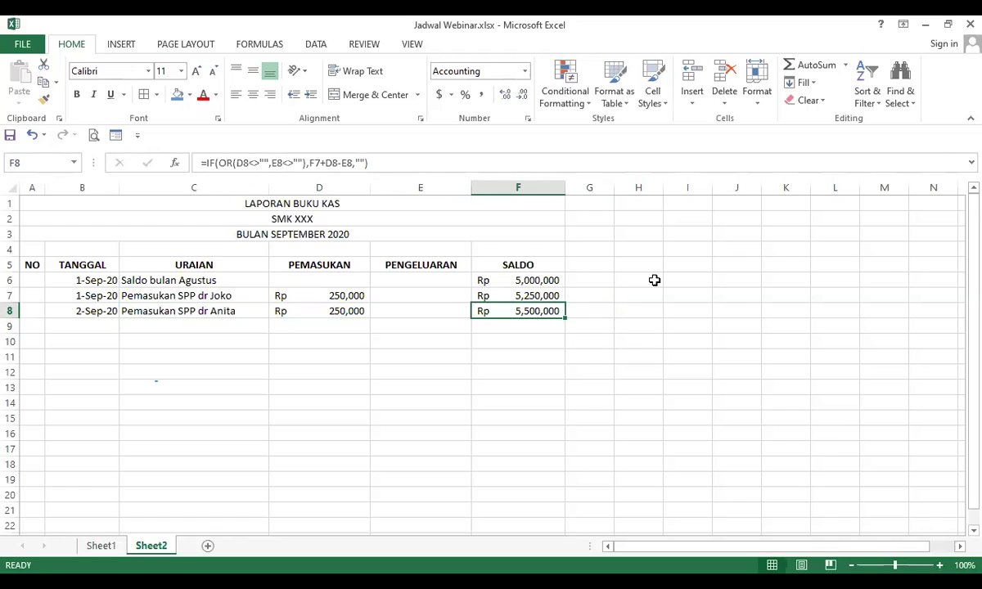
Enter the date 9/2/2020 in cell B9 for the next transaction
key("Down")
key("Left")
key("Left")
key("Left")
key("Left")
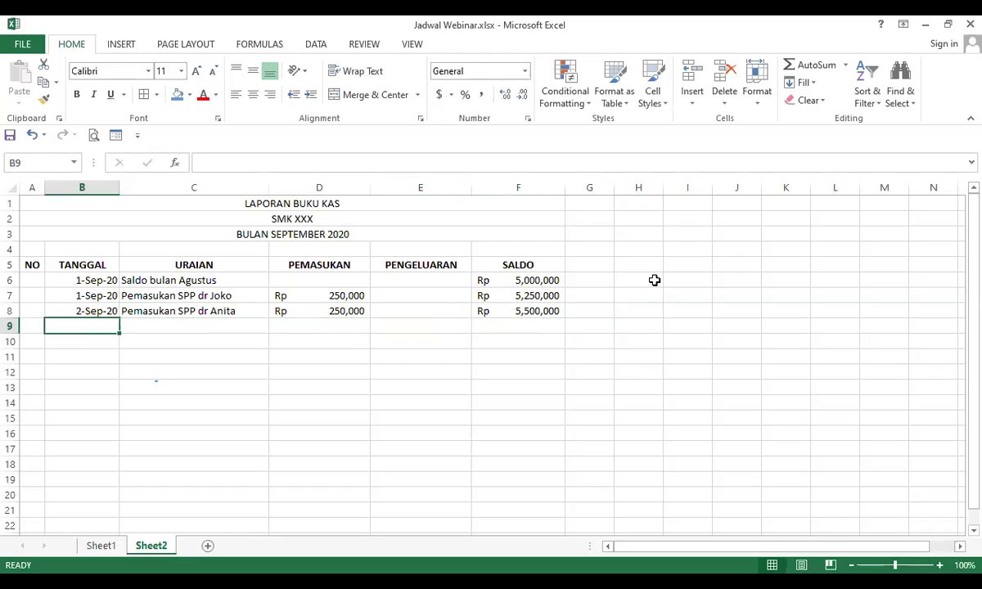
type("9/")
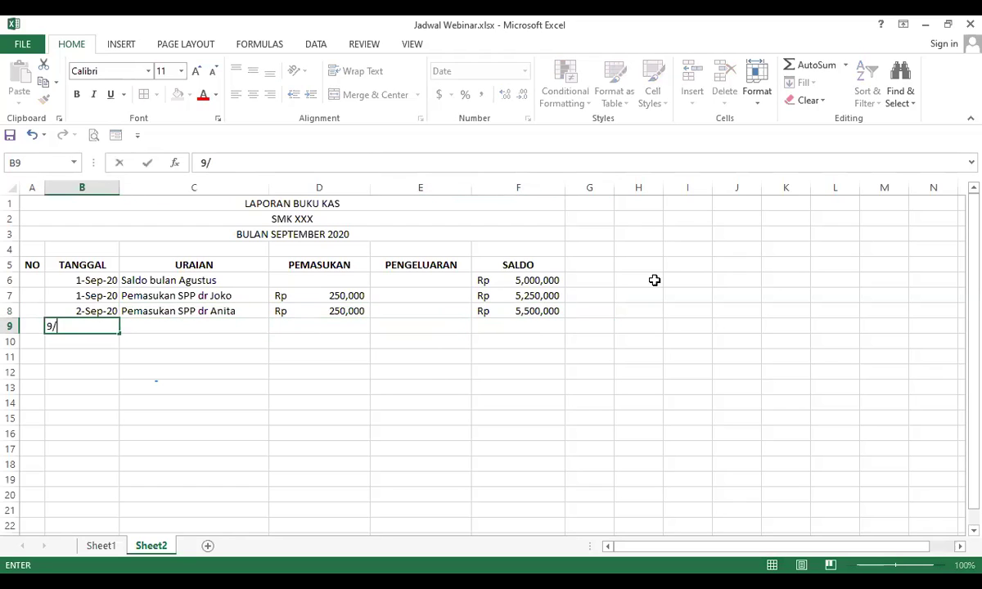
type("2/2020")
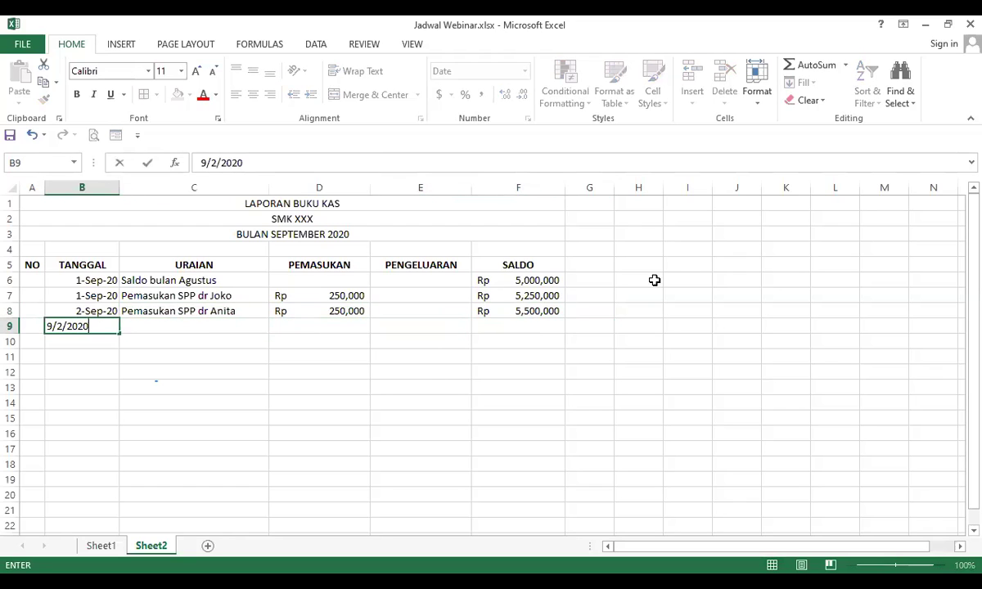
key("Return")
Enter the description "FC brosur" in cell C9 under URAIAN
key("Up")
key("Right")
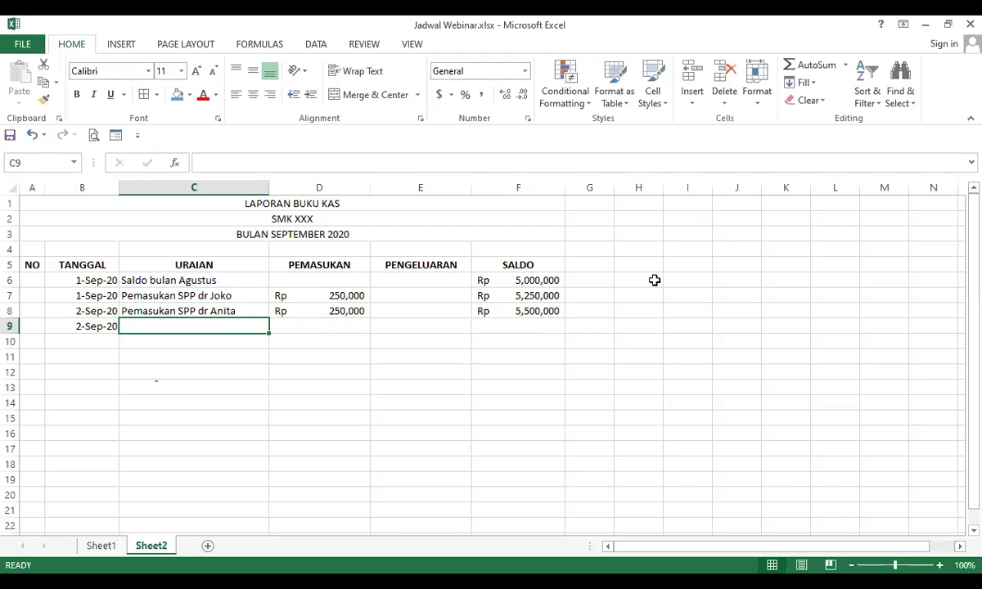
type("FC")
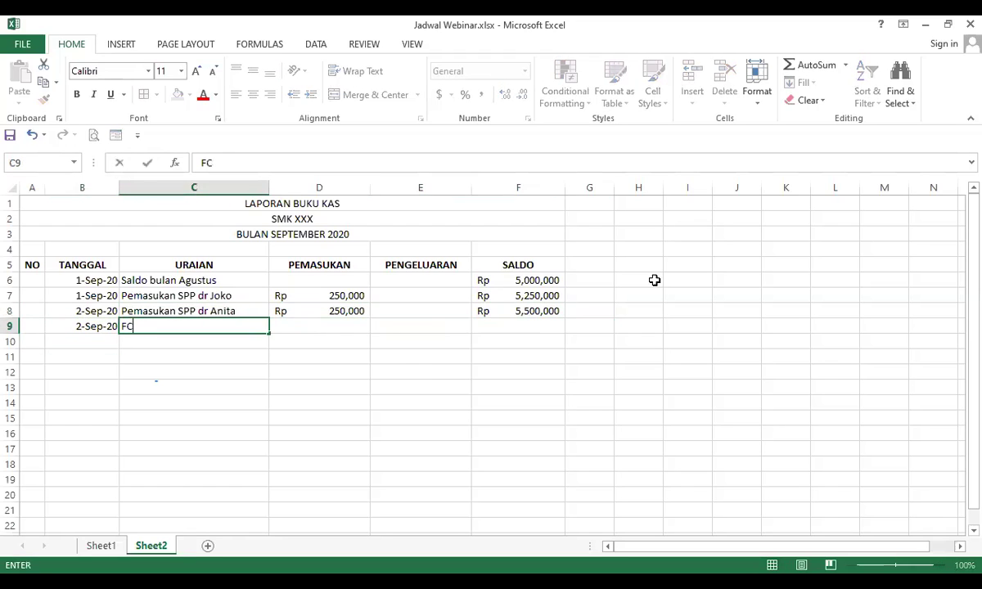
type(" brosur")
key("Return")
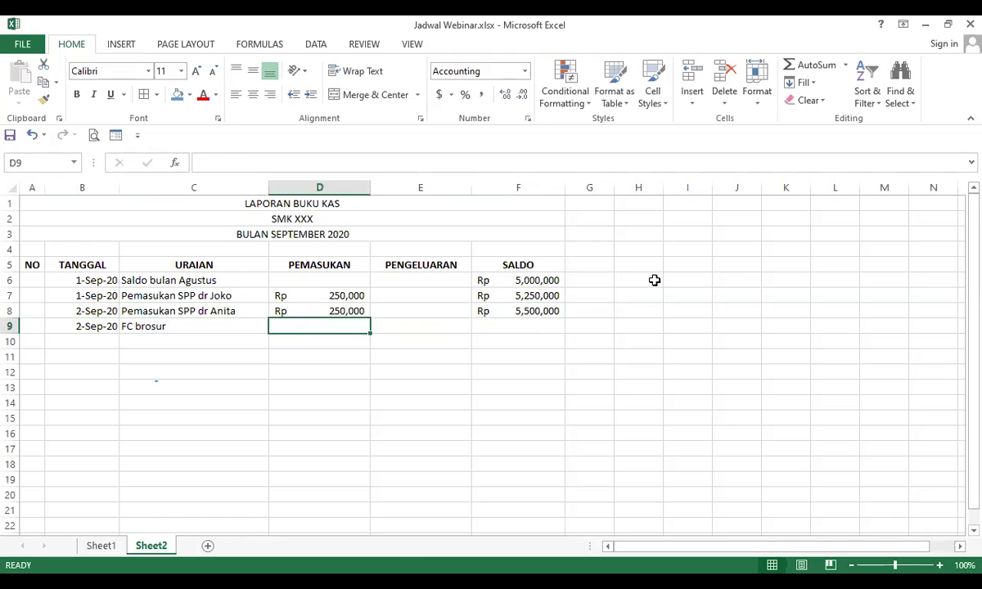
Enter the expense amount 10000 in cell E9 under PENGELUARAN and check the balance in F9
key("Right")
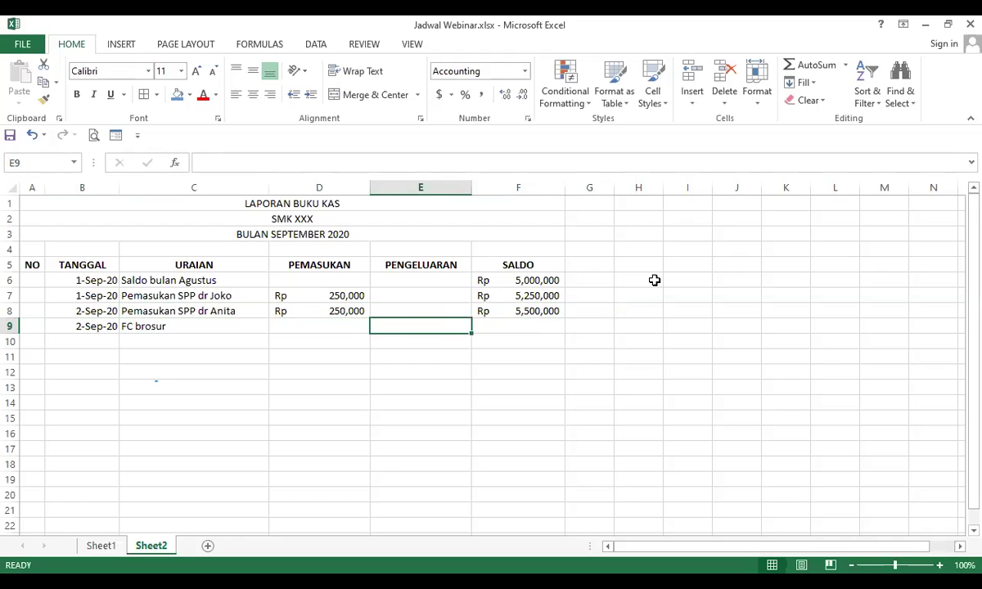
type("10,")
type("000")
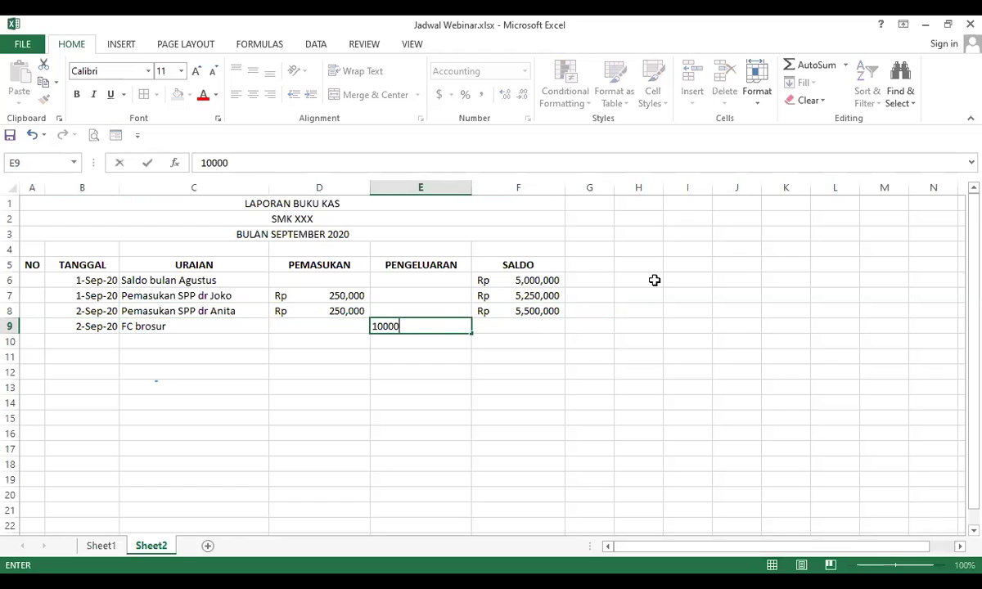
key("Return")
key("Right")
key("Up")
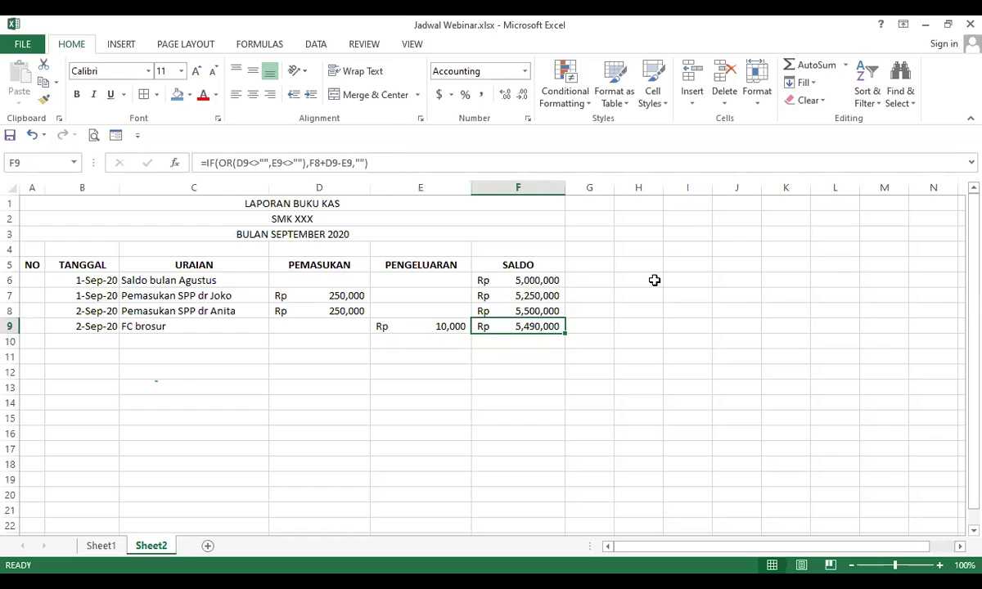
key("Right")
key("Left")
key("Right")
key("Left")
left_click(667, 313)
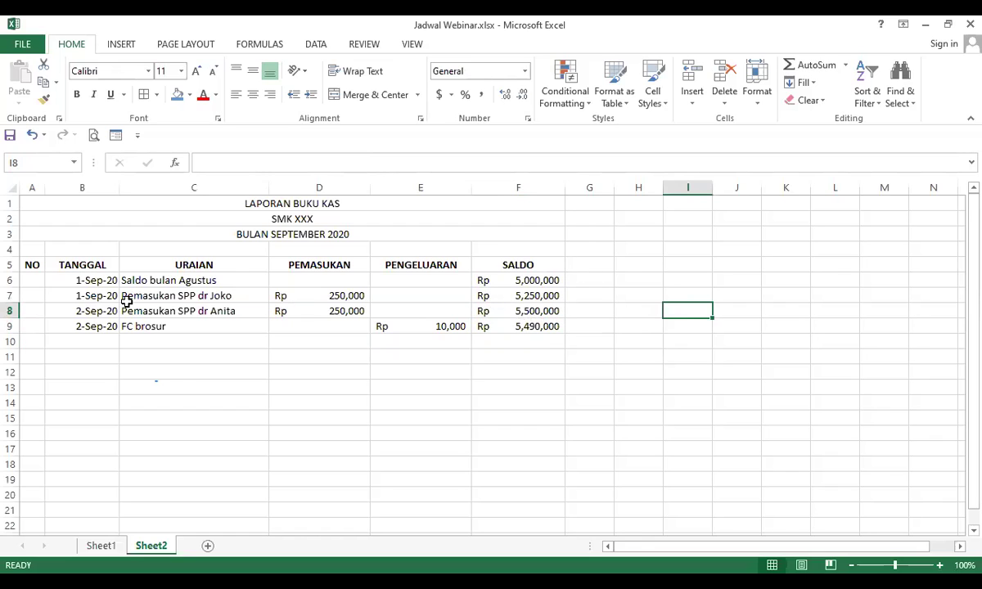
Enter the automatic numbering formula =IF(B7<>"",A6+1,"") in cell A7 under NO
left_click(36, 298)
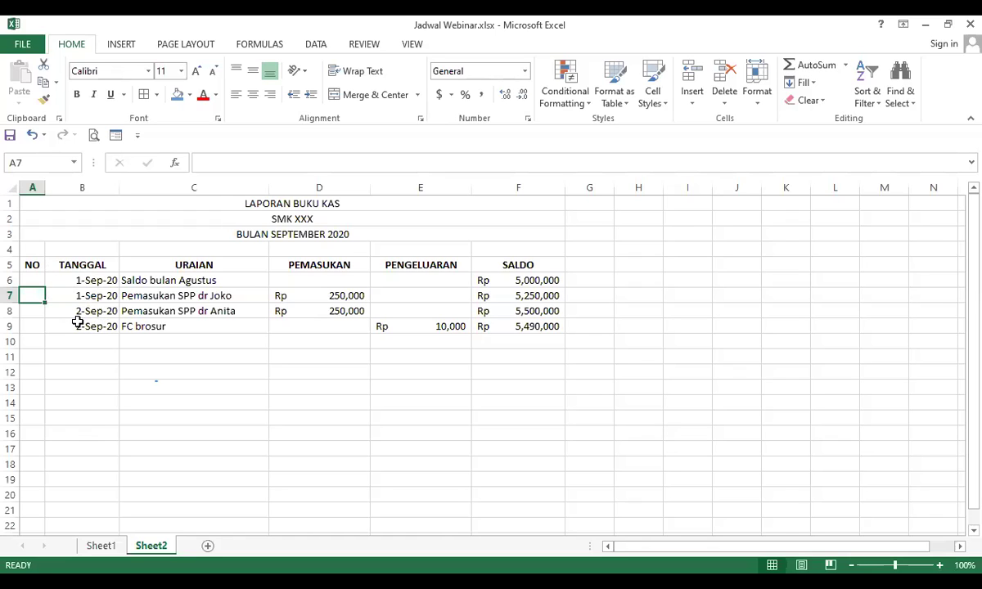
type("=if(")
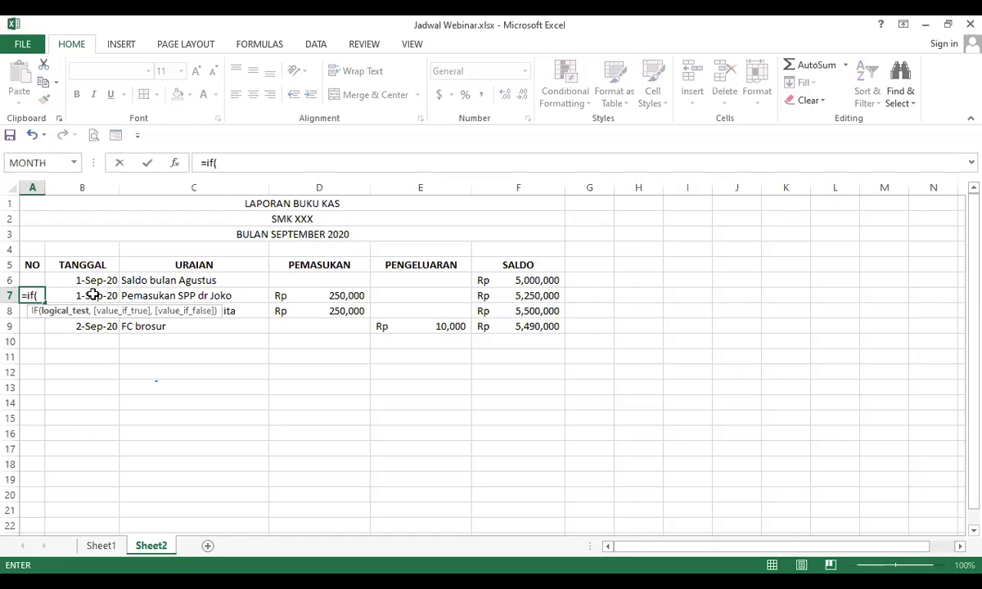
left_click(81, 296)
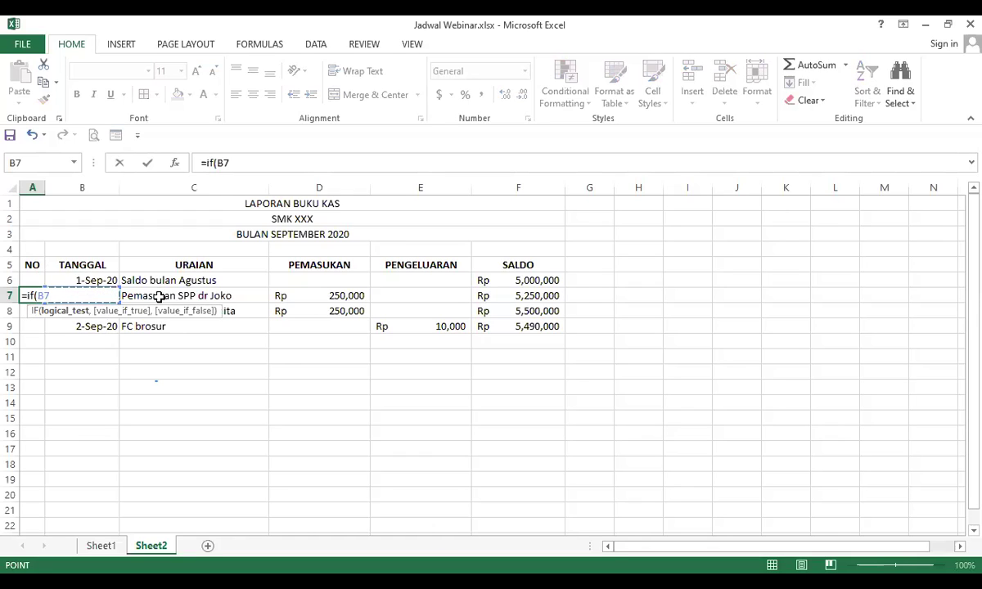
type("<>")
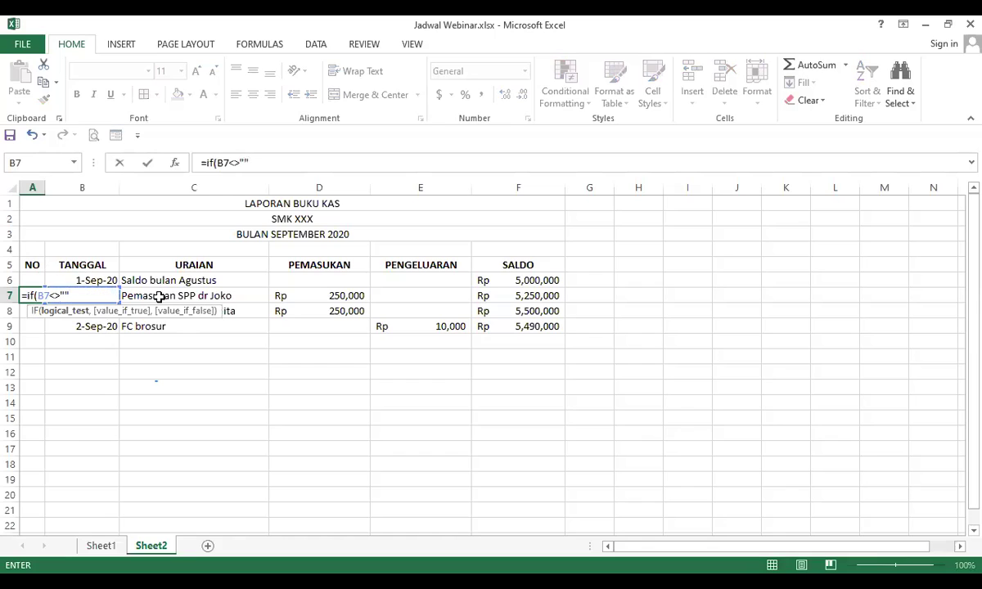
type("\"\",")
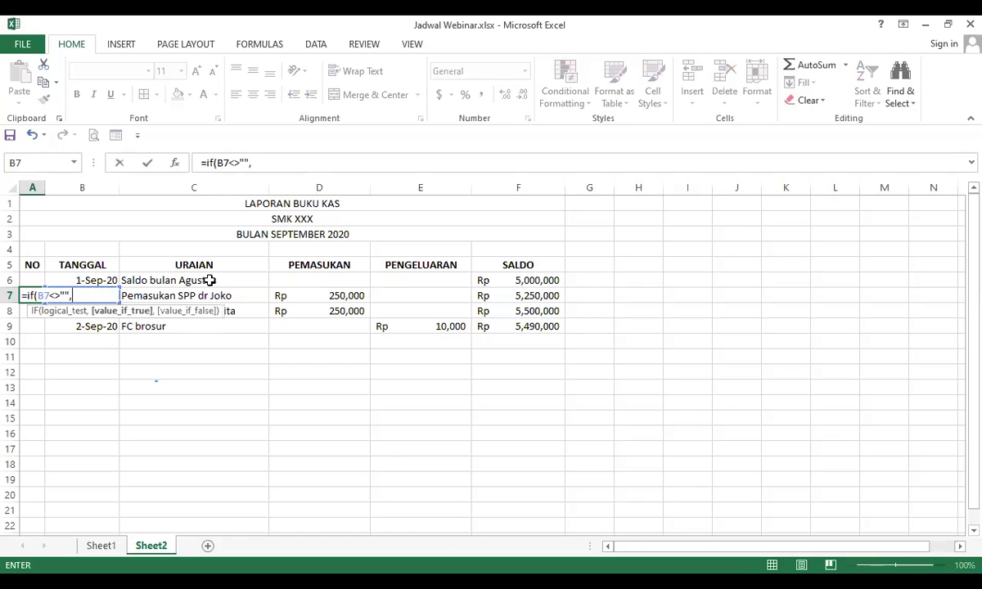
left_click(34, 278)
type("+1")
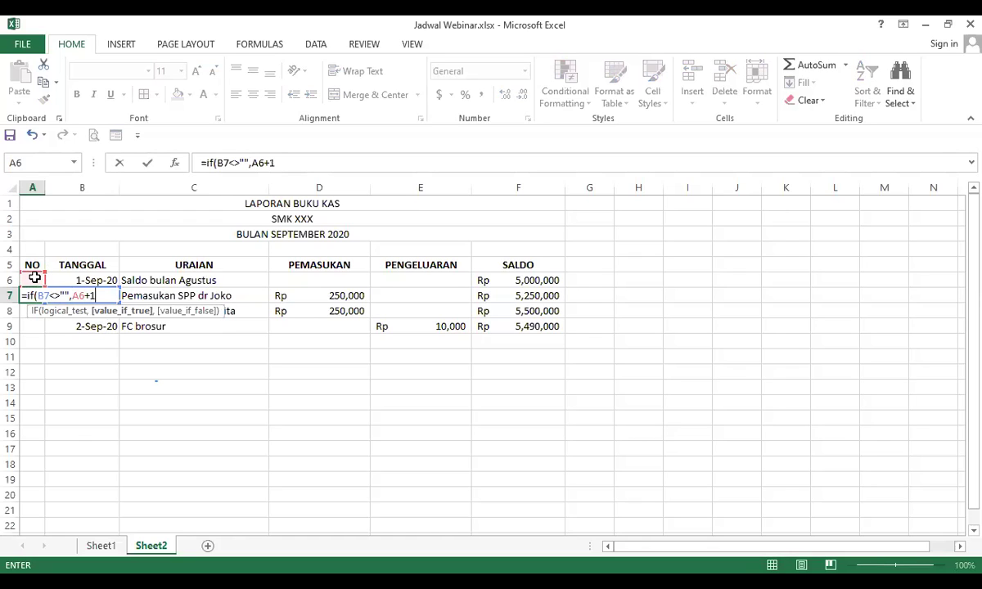
type(",")
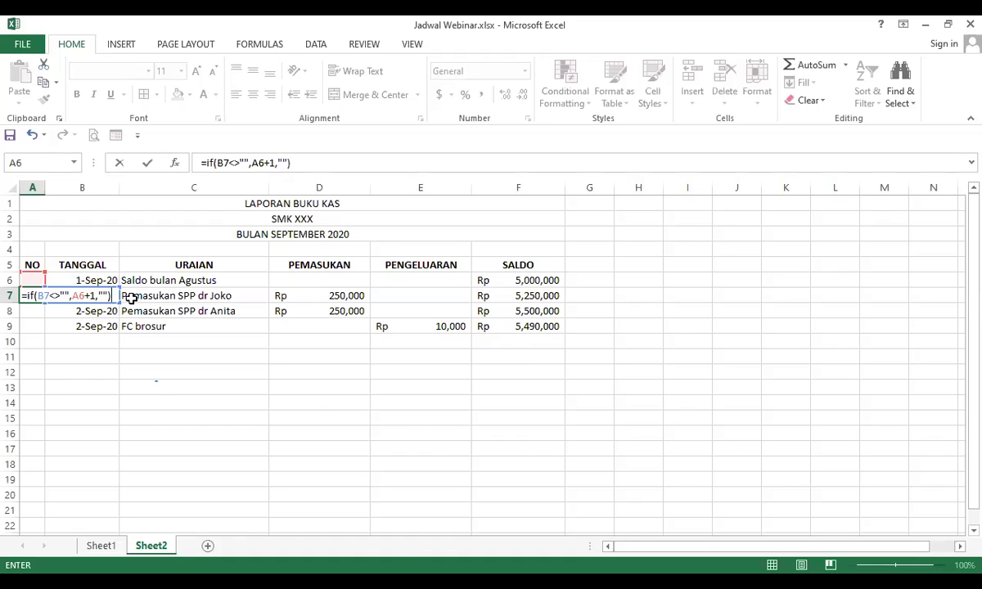
key("Return")
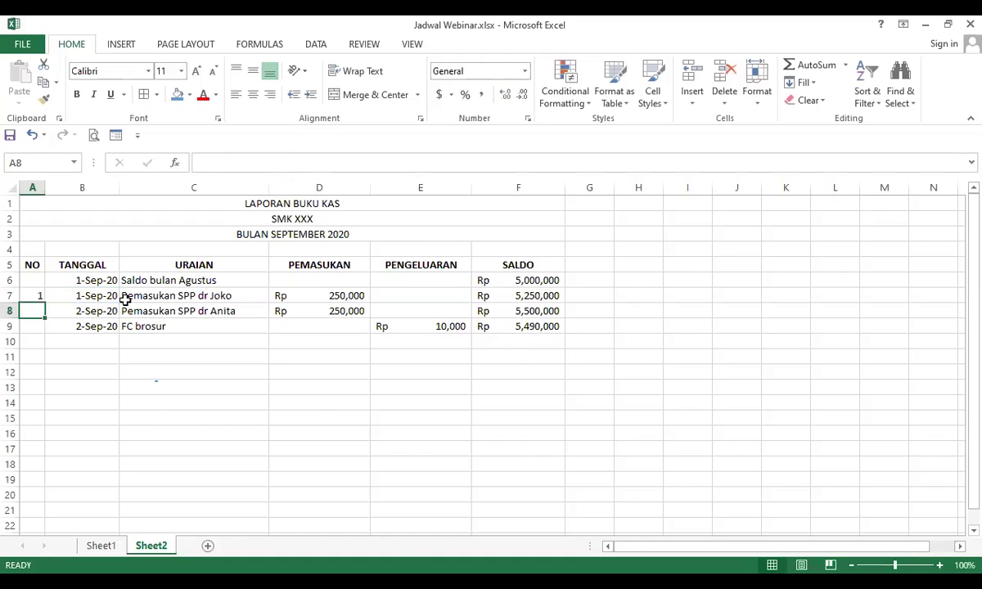
Fill the numbering formula from A7 down the NO column through A21
left_click(37, 296)
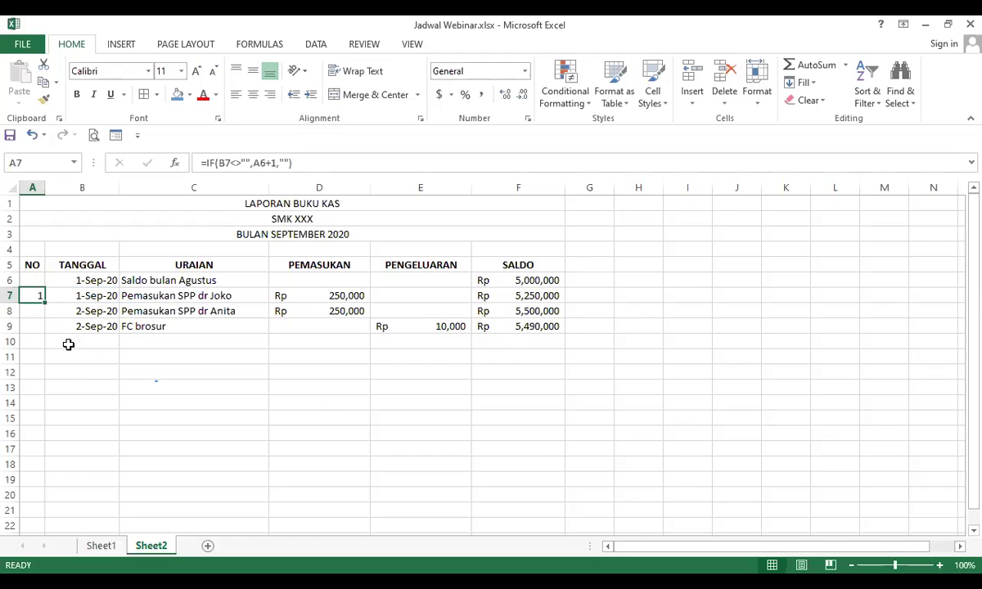
left_click_drag(46, 304, 33, 513)
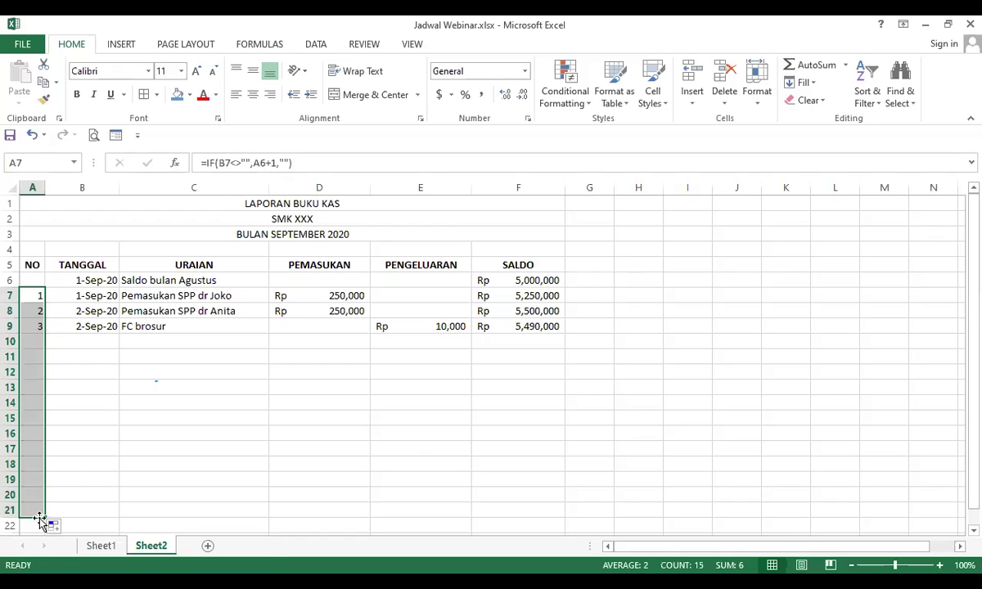
left_click(103, 435)
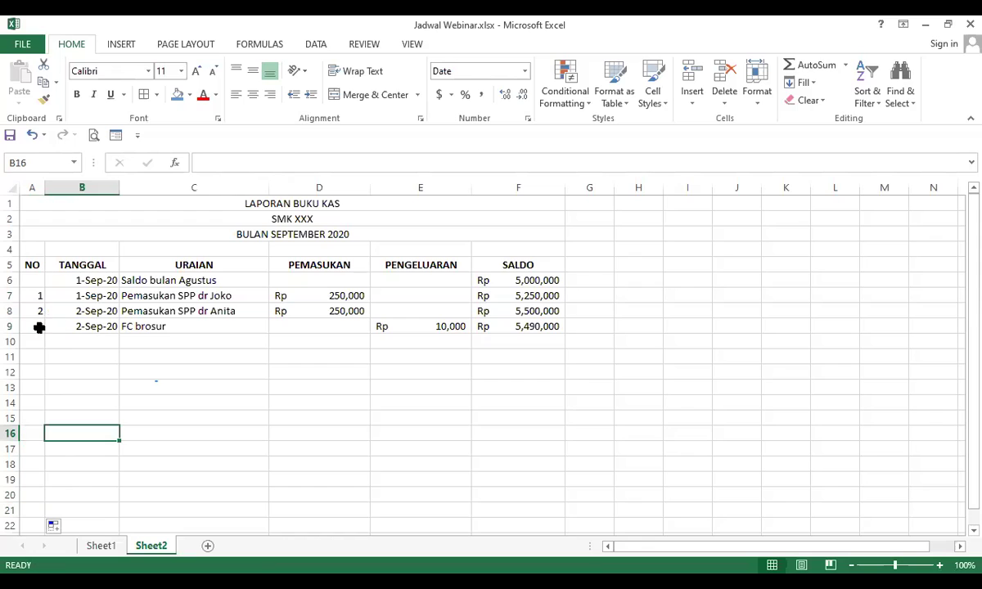
Enter the date 9/3/2020 in cell B10 under TANGGAL to test the automatic numbering
left_click(65, 342)
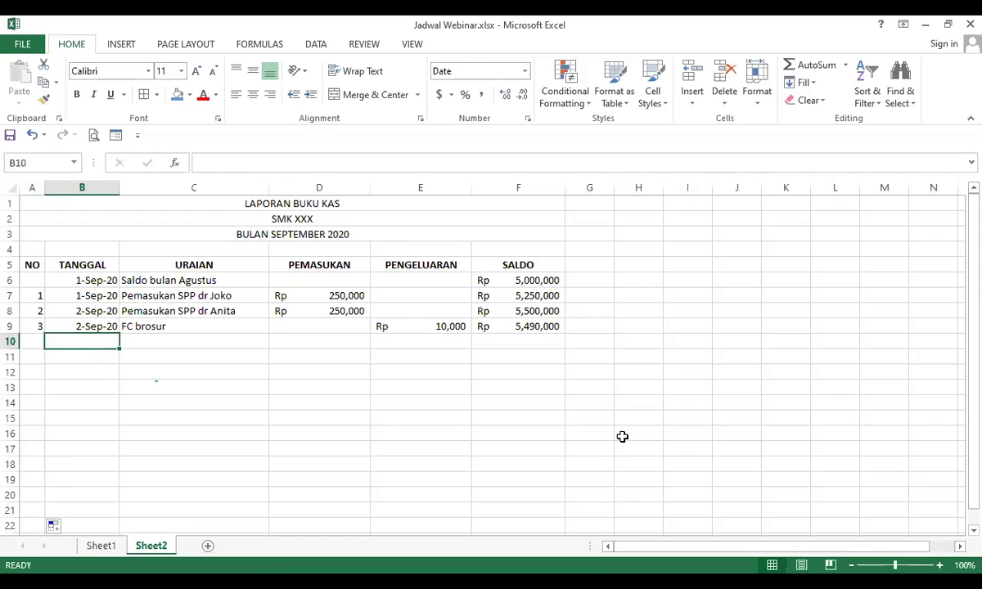
type("9")
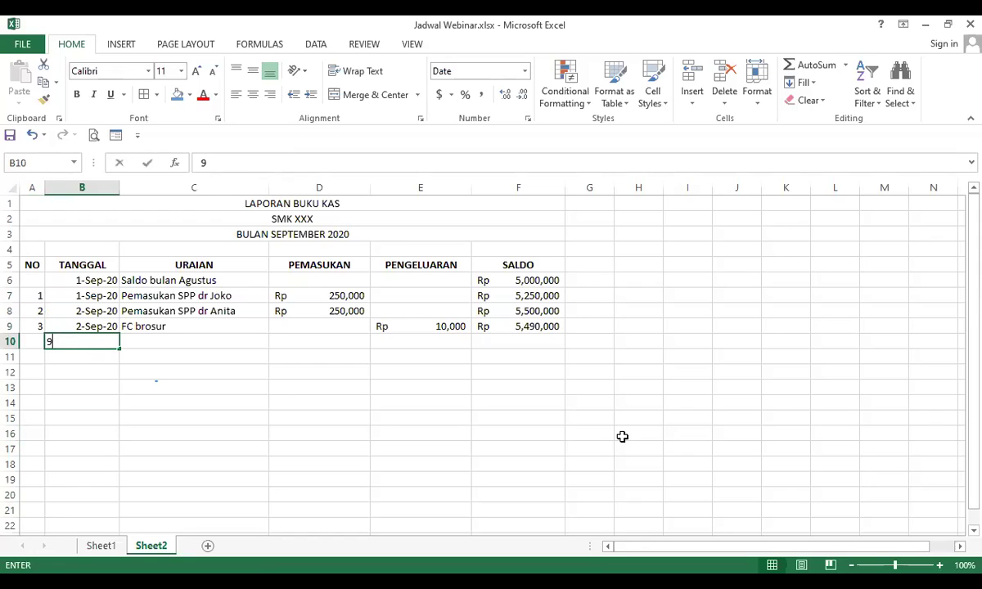
type("/3/2020")
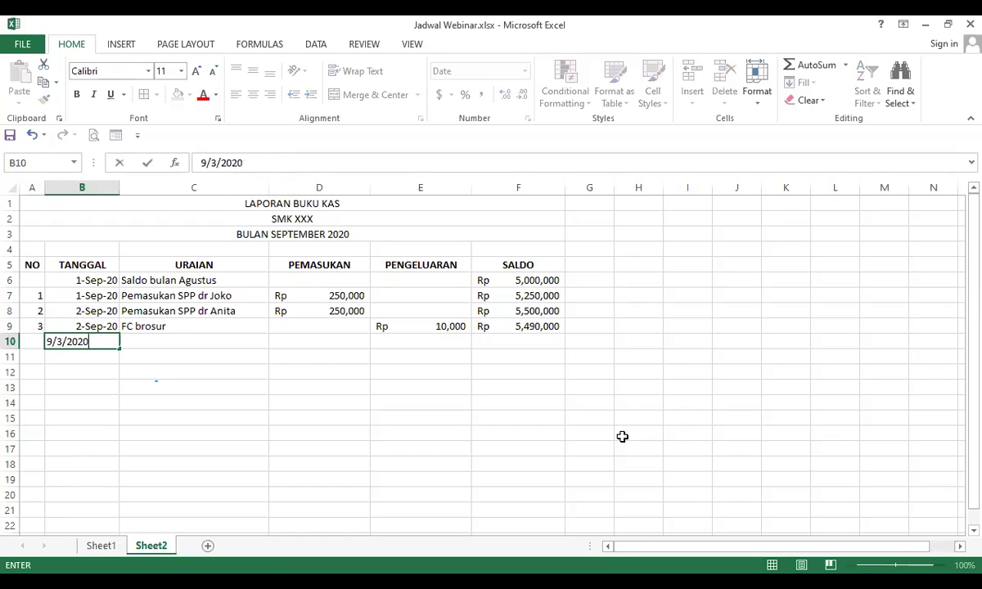
key("Return")
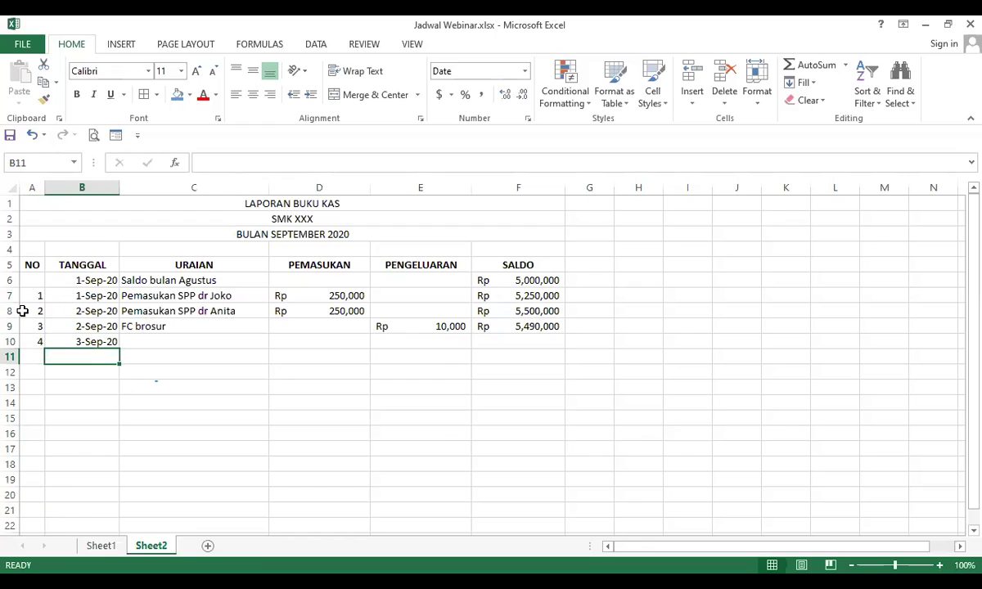
left_click(177, 386)
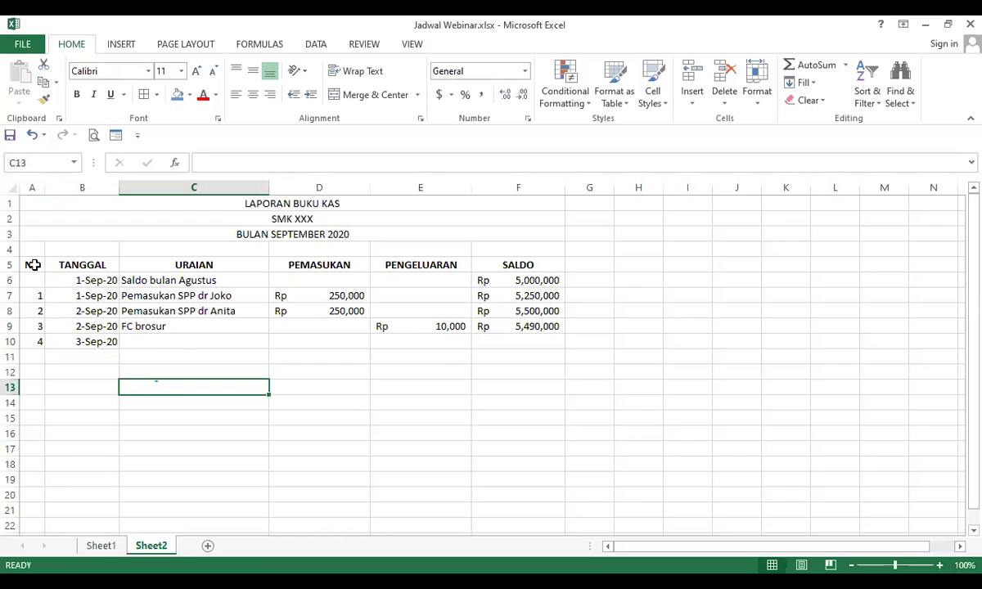
Apply borders to all cells of the header row A5:F5, from NO to SALDO
left_click_drag(32, 265, 490, 262)
left_click(153, 97)
left_click(104, 325)
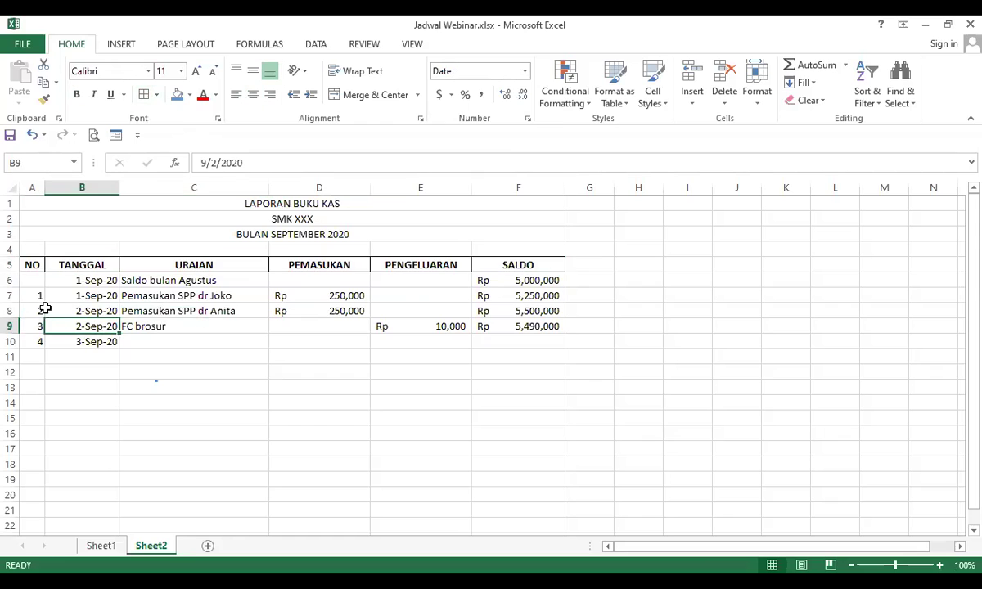
Select columns A to F from row 6 down to the last row of the sheet and return to the table's beginning
left_click_drag(36, 278, 486, 475)
scroll(486, 475, "down", 2)
scroll(487, 475, "down", 5)
scroll(485, 474, "down", 1)
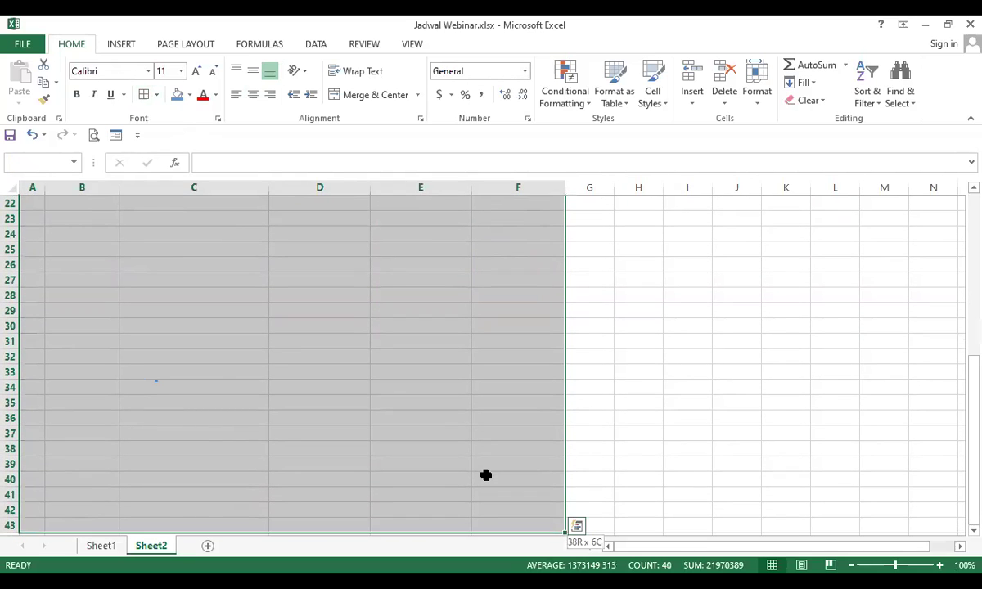
key("ctrl+shift+Down")
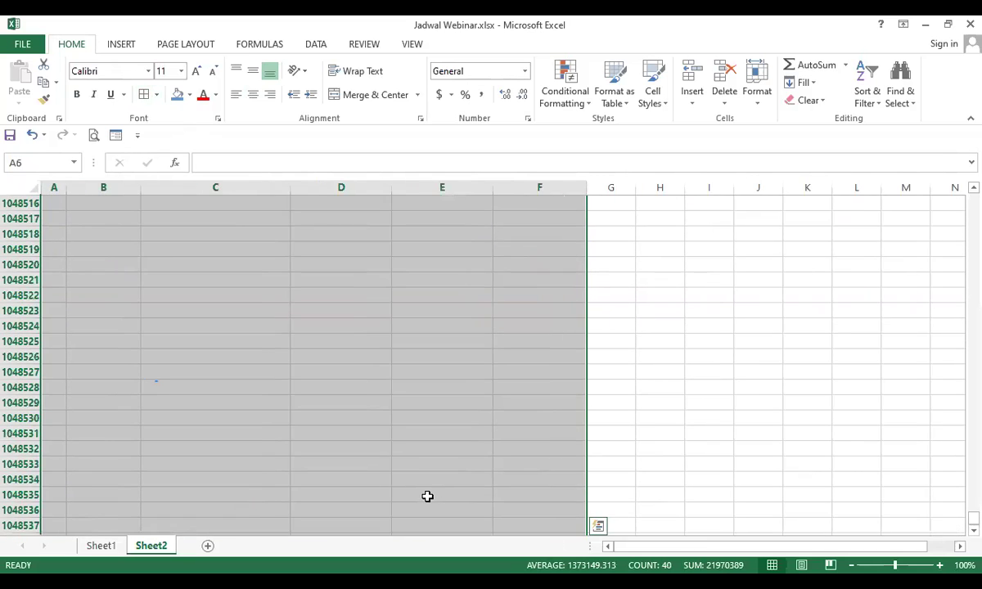
left_click_drag(959, 522, 959, 191)
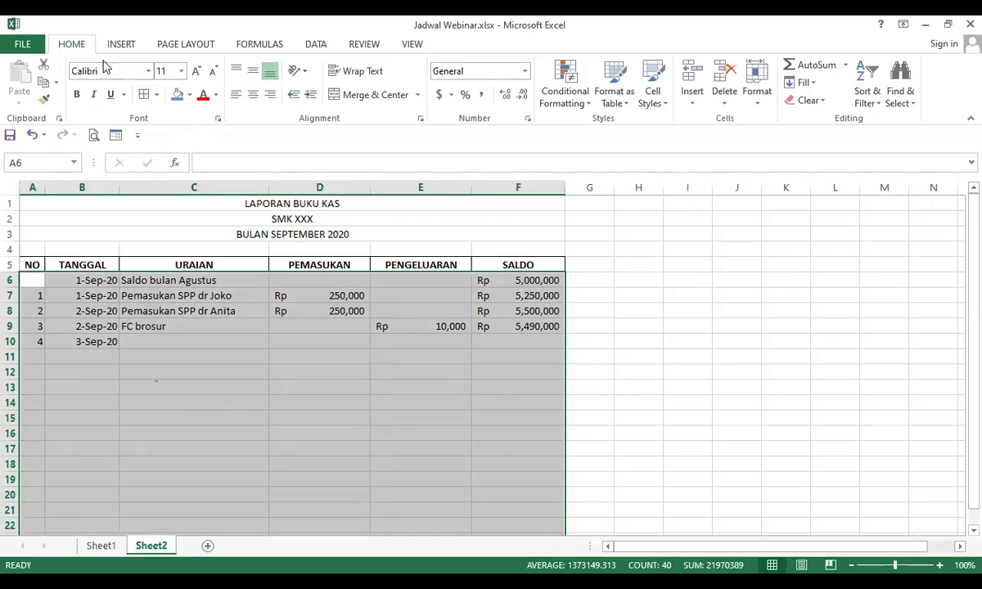
Start a formula-based conditional formatting rule for the selected range with the condition =$B6<>"", keeping only the column reference absolute
left_click(563, 98)
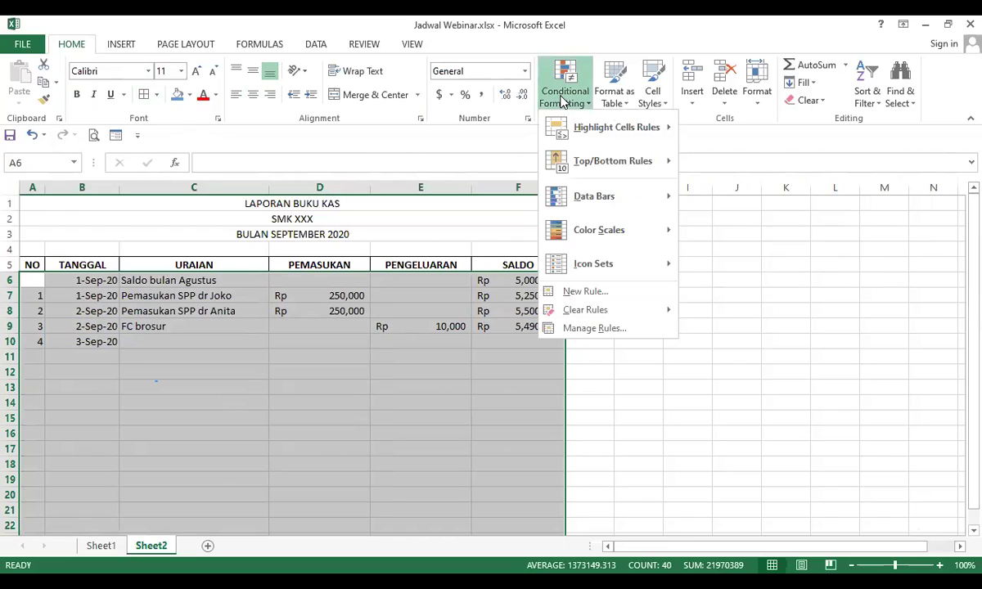
left_click(583, 293)
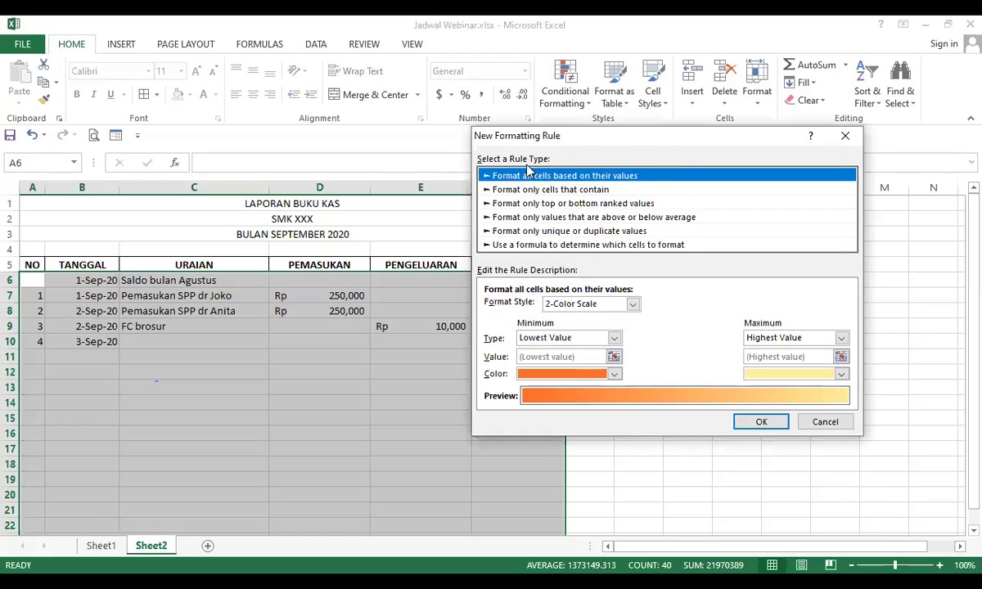
left_click(528, 246)
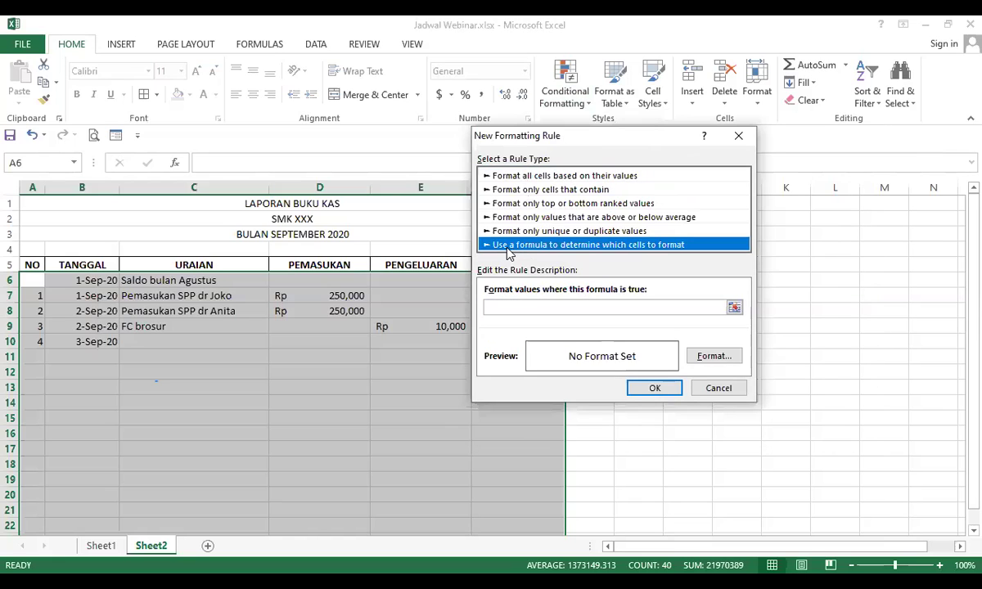
left_click(516, 307)
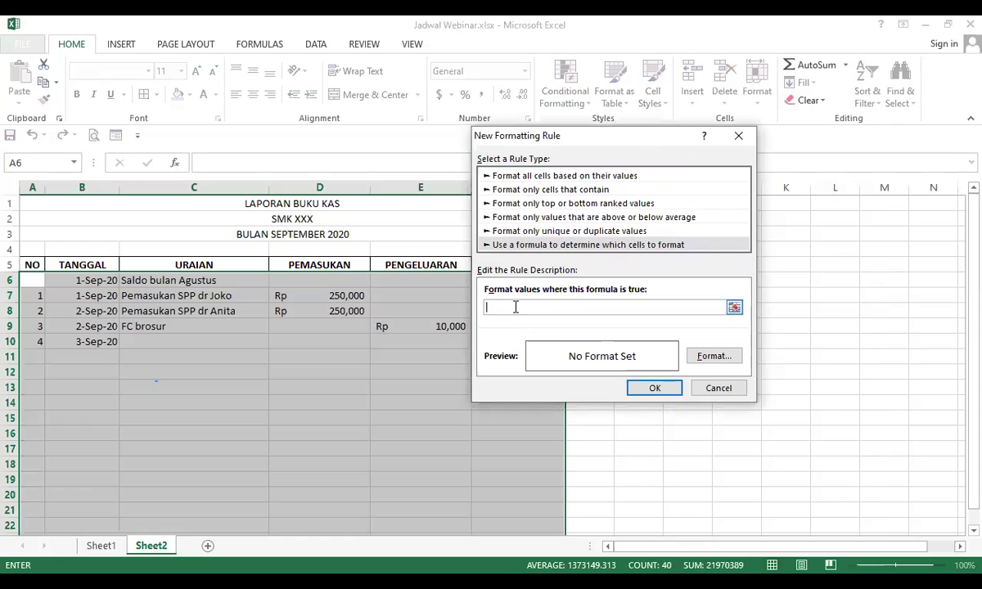
type("=")
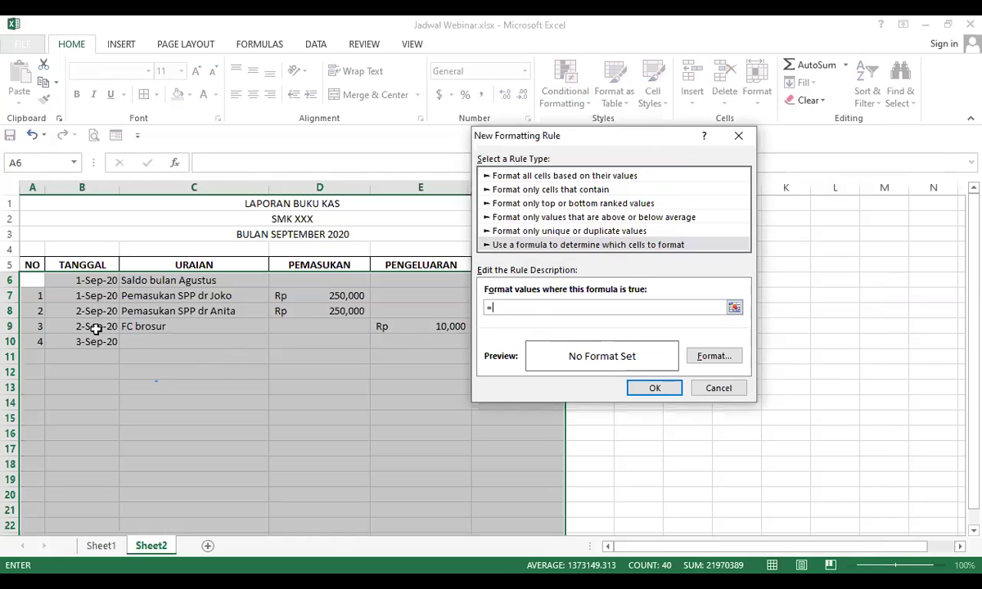
left_click(88, 282)
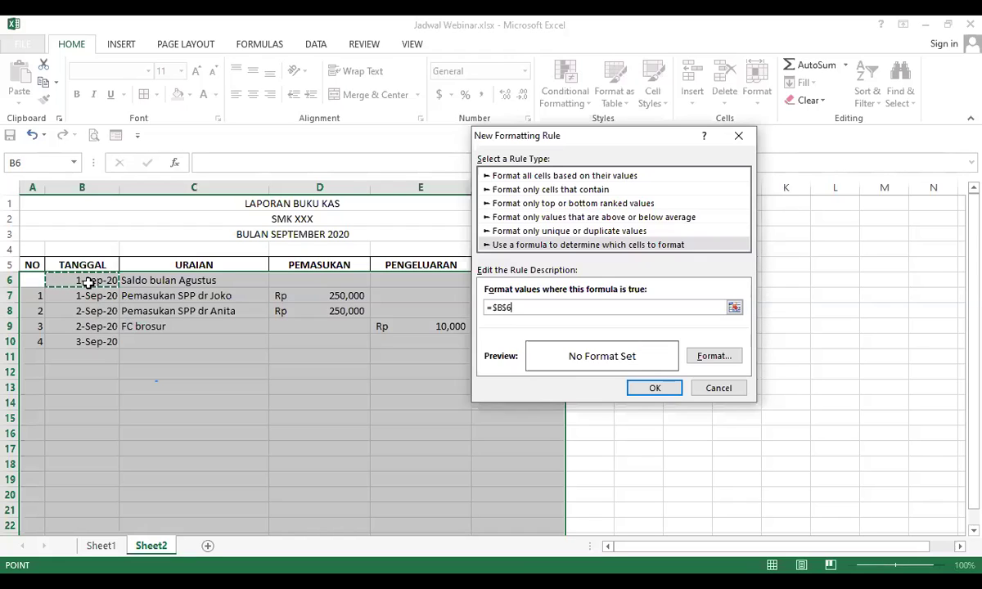
type("<>")
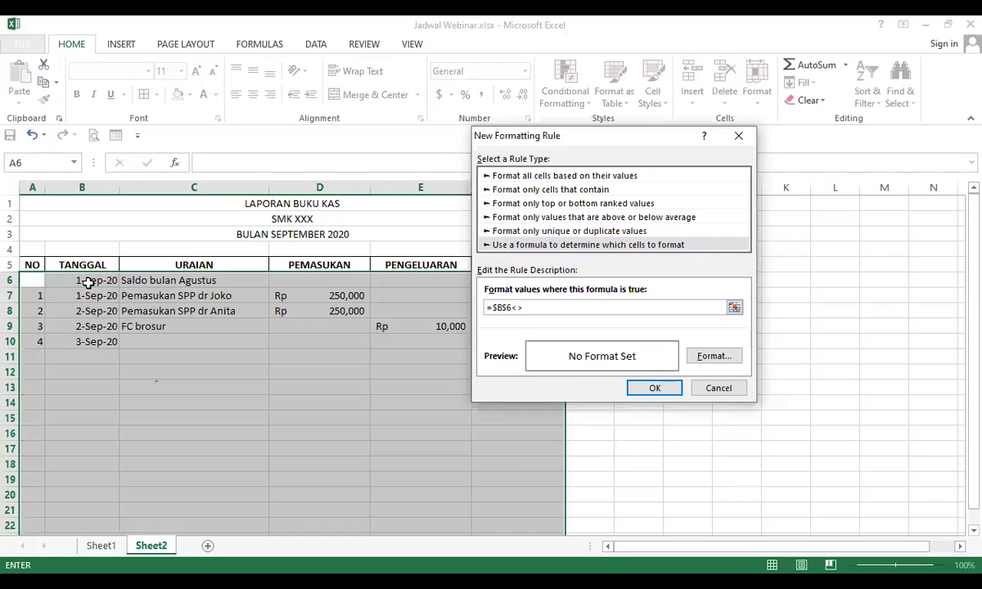
type("\"\"")
left_click(508, 308)
key("BackSpace")
Give the conditional formatting rule an outline border, apply it to the range and select cell B11
left_click(708, 359)
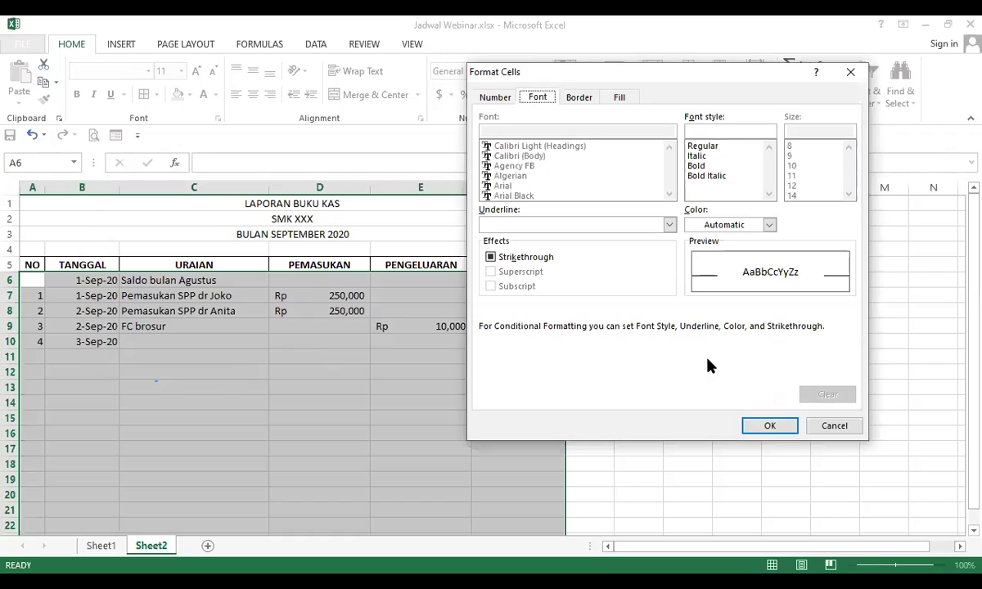
left_click(579, 98)
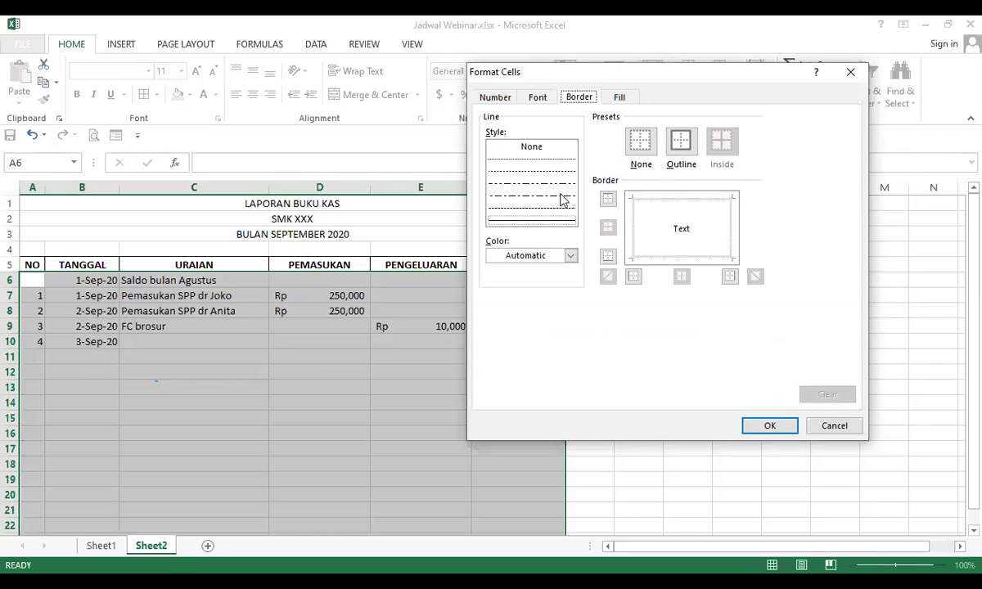
left_click(682, 148)
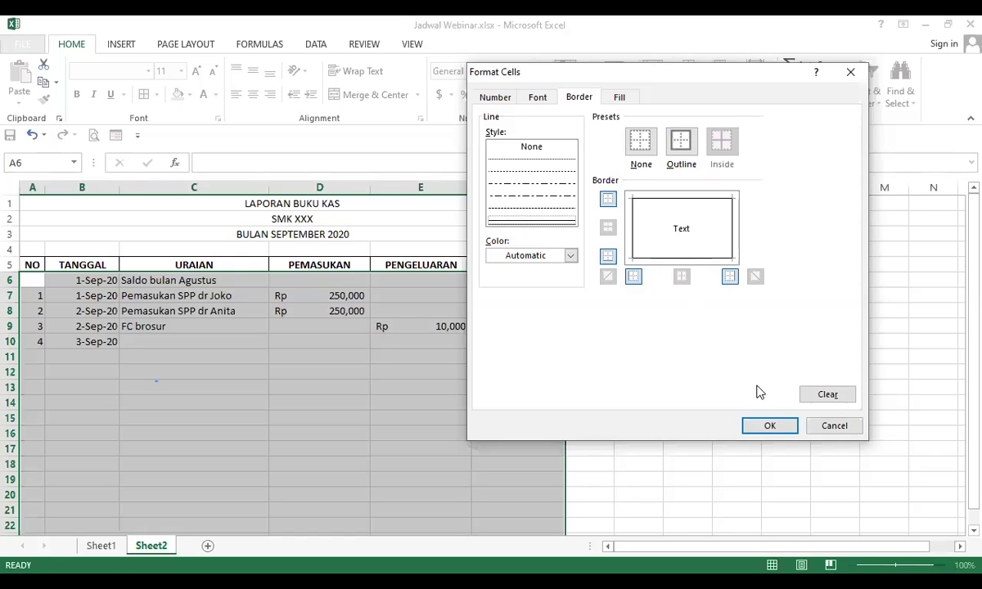
left_click(770, 426)
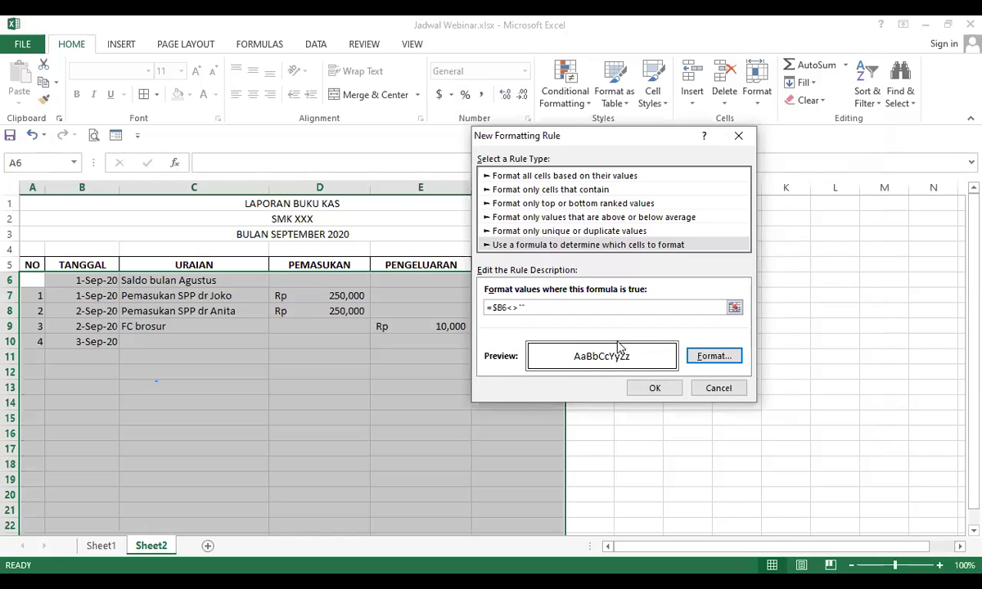
left_click(676, 390)
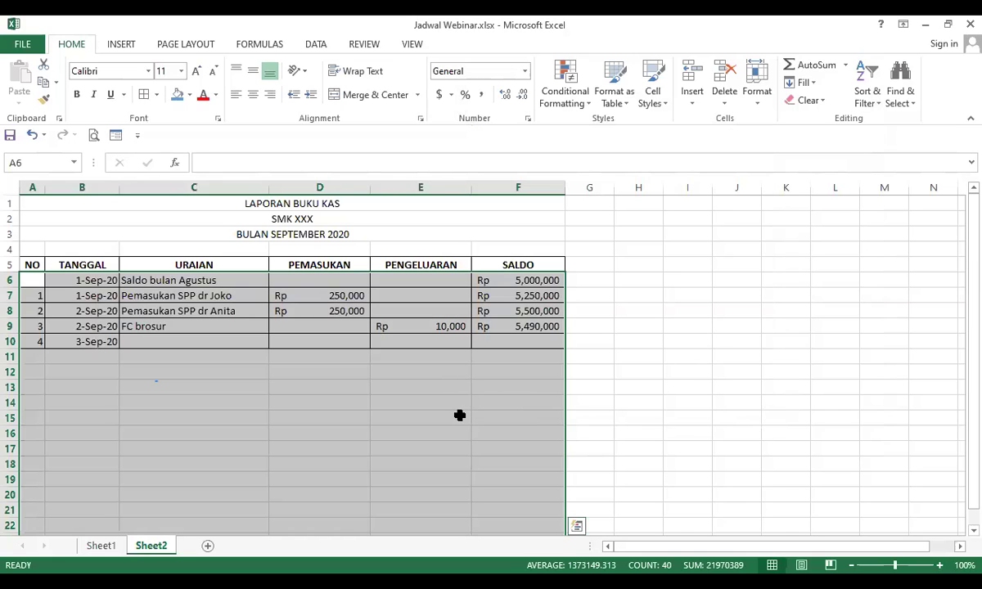
left_click(460, 415)
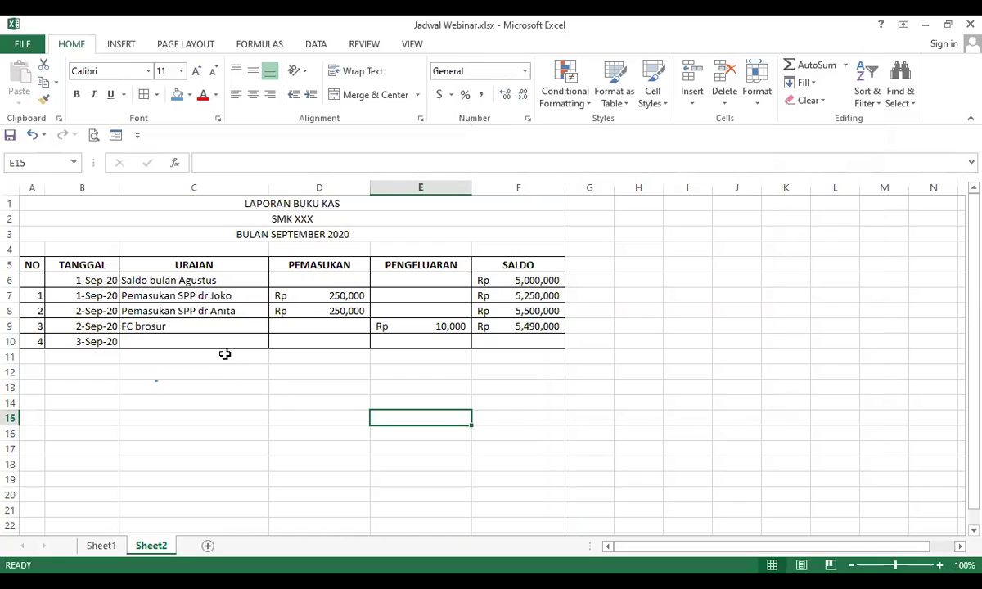
left_click(114, 355)
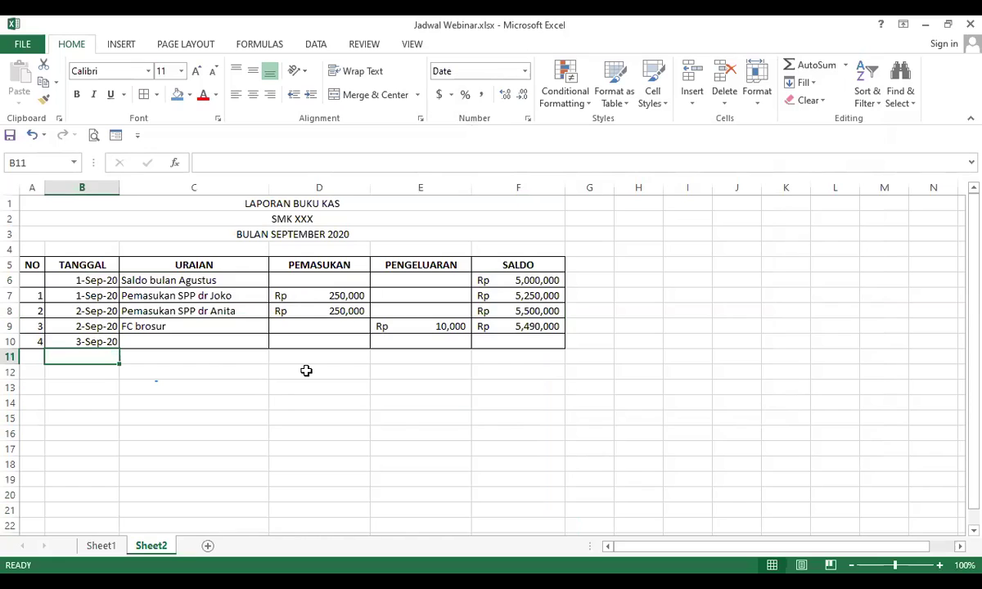
Enter the date 9/4/2020 in cell B11 of the TANGGAL column
type("9/")
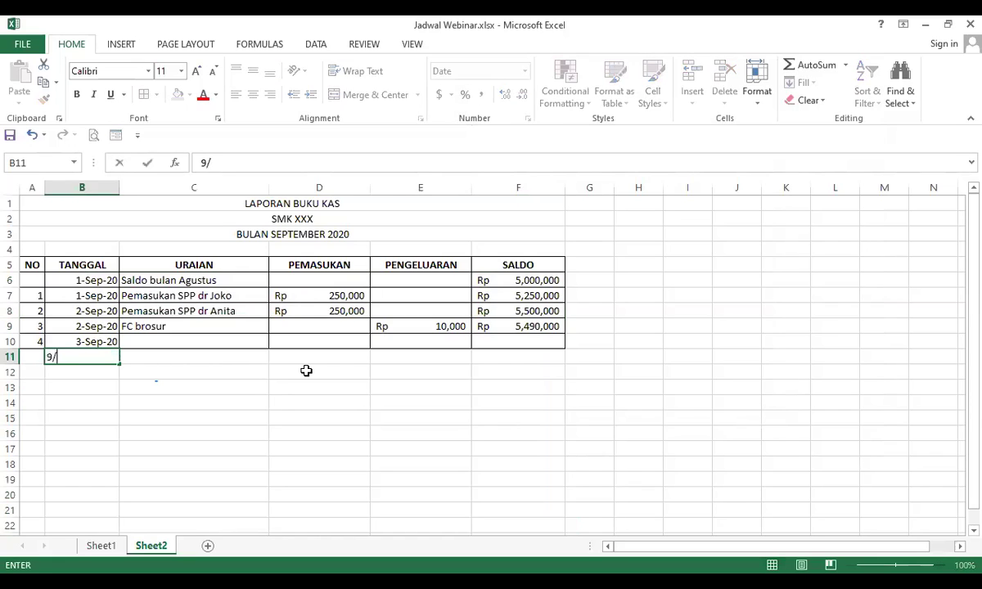
type("4/2020")
key("Return")
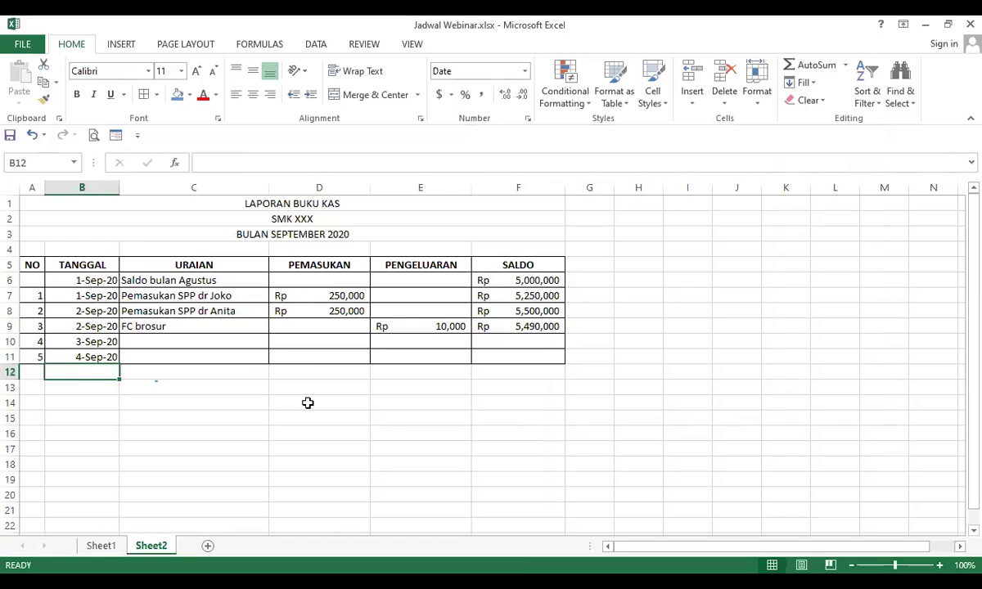
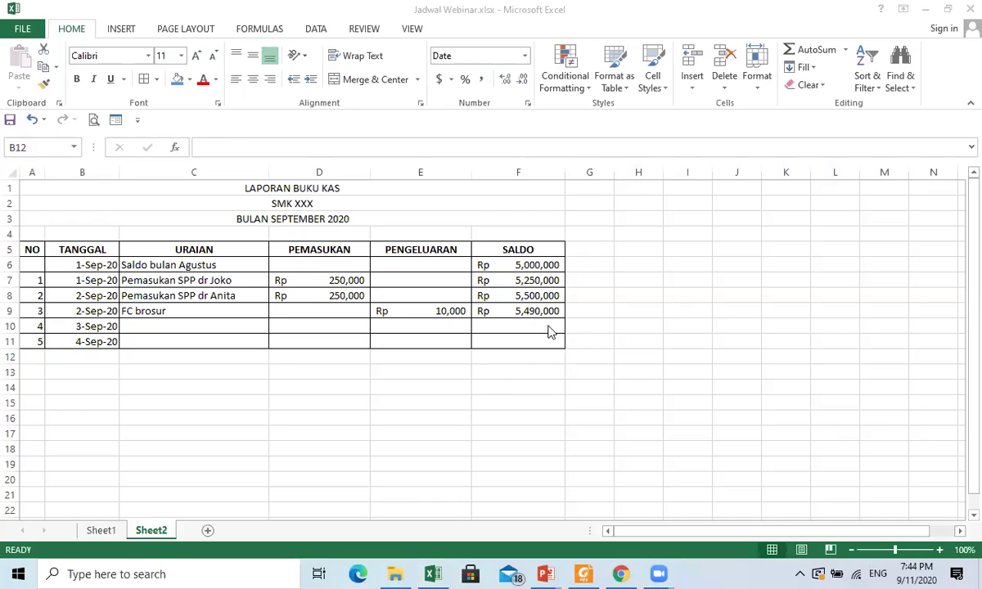
Clear the balance formulas from F7:F15 in the SALDO column and select cell F7
left_click(329, 372)
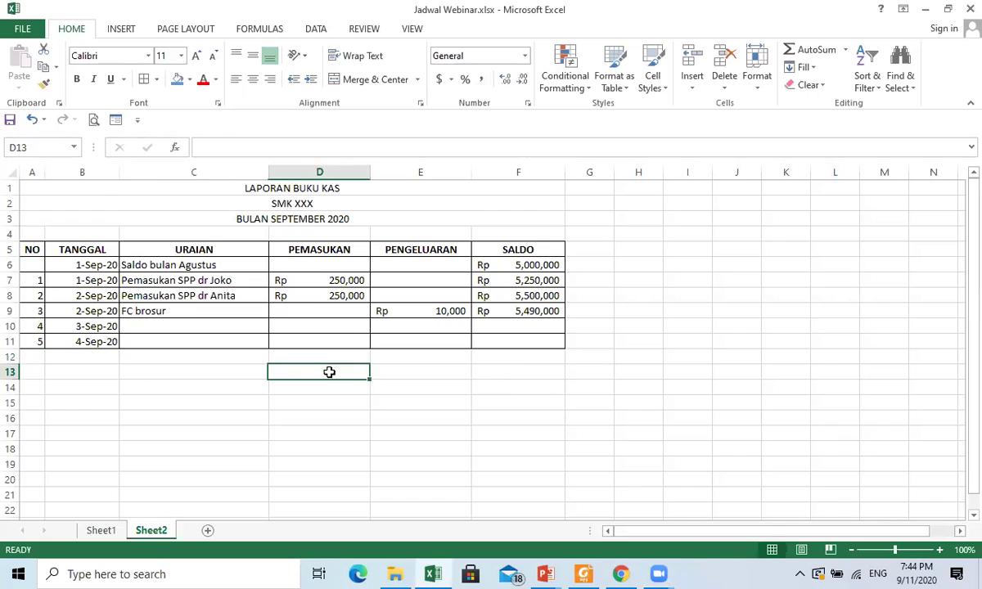
left_click(590, 310)
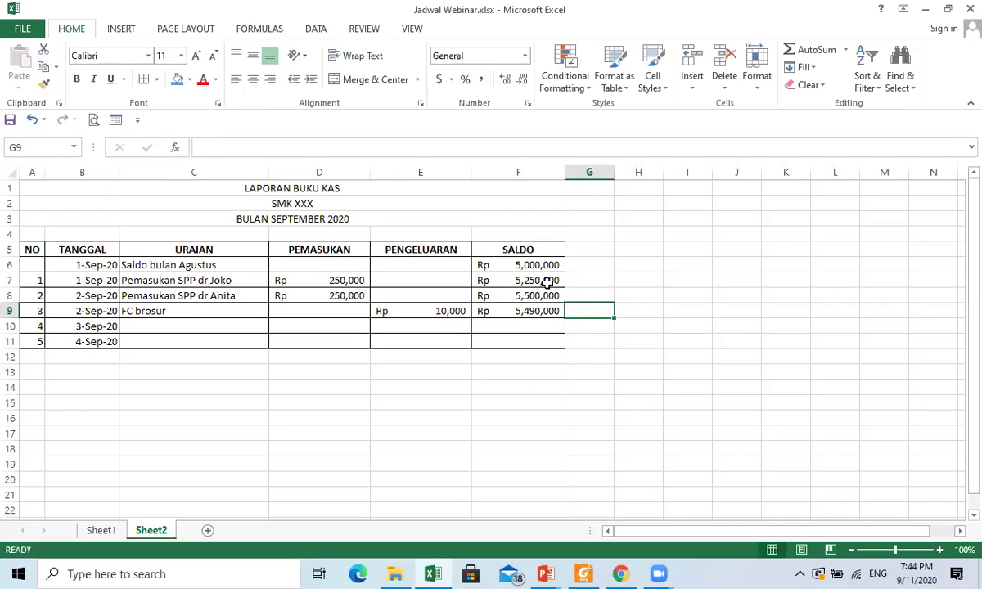
left_click_drag(547, 280, 539, 403)
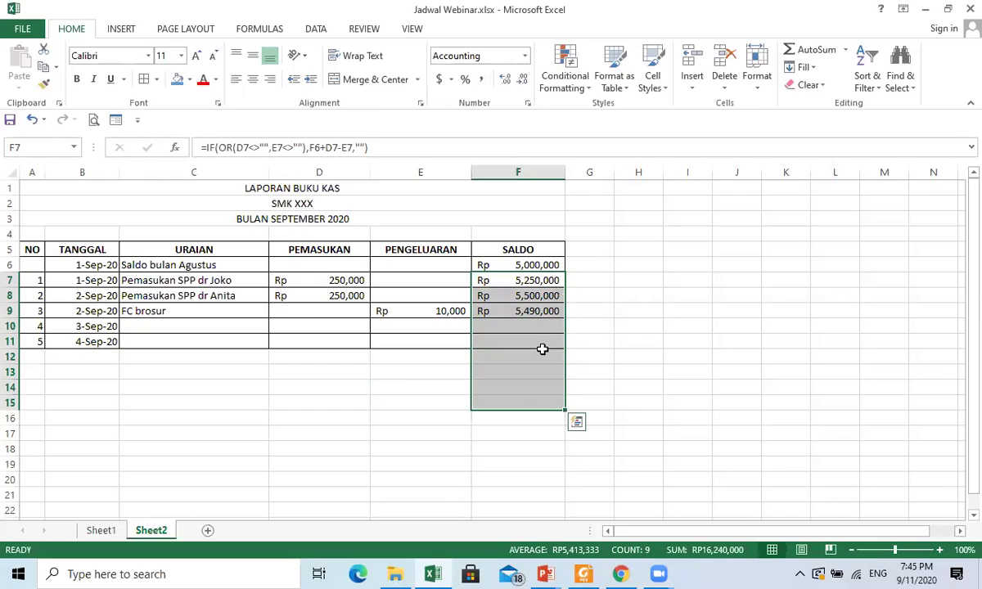
key("Delete")
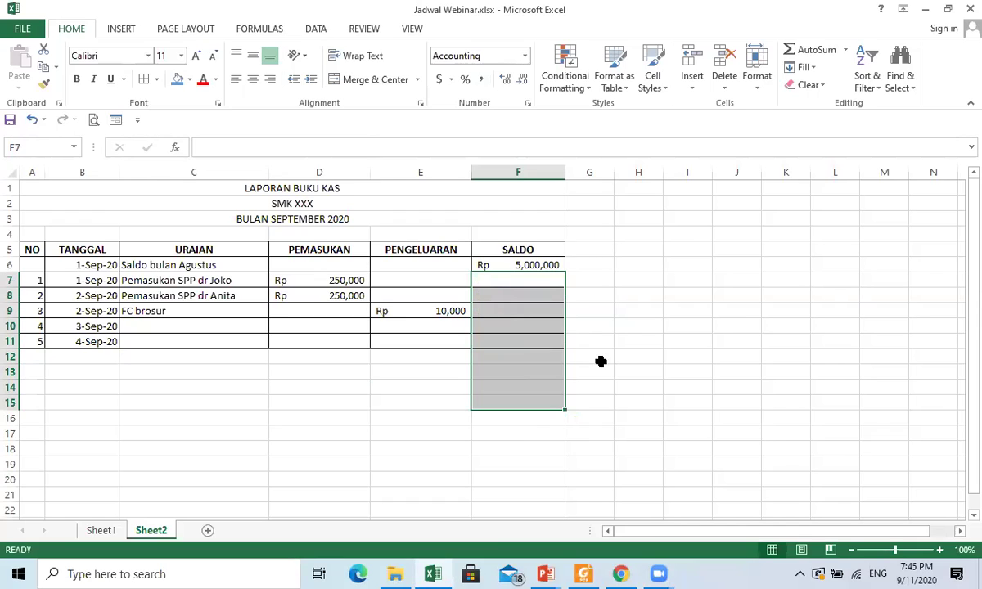
left_click(591, 284)
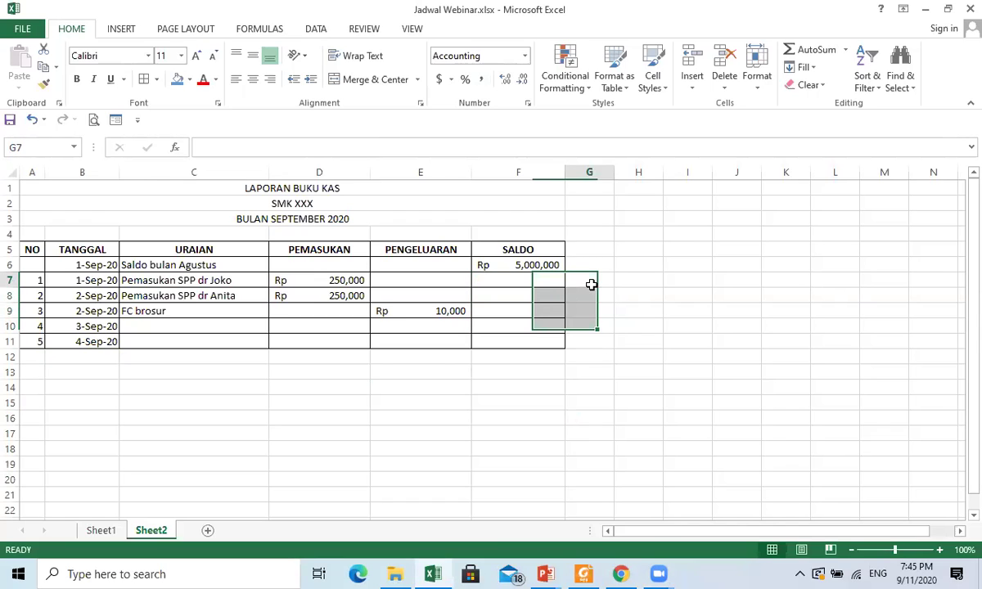
left_click(536, 283)
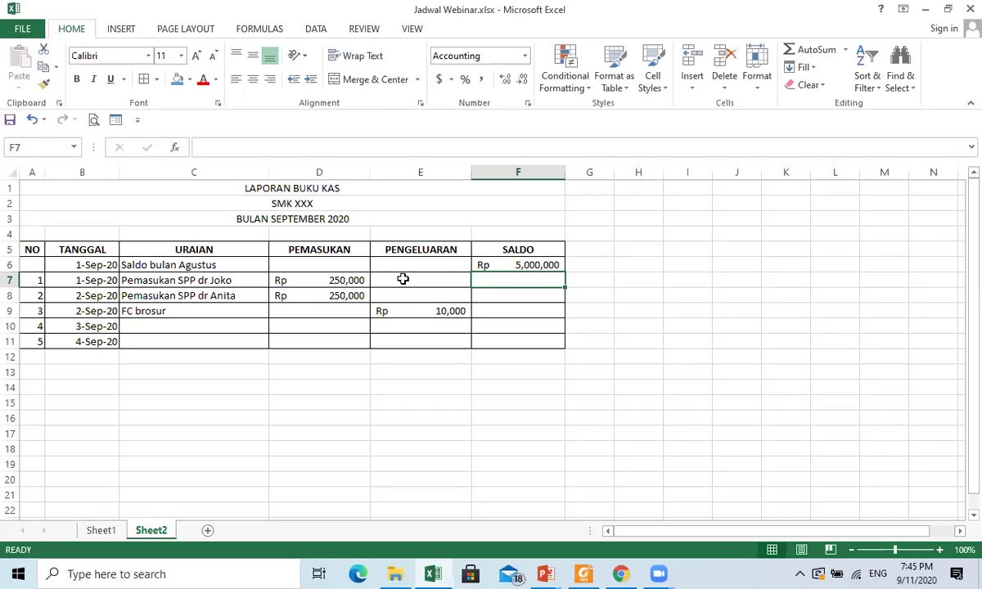
Start an IF formula in F7 whose OR test checks that D7 or E7 is not empty: =IF(OR(D7<>"",E7<>""
type("=if(")
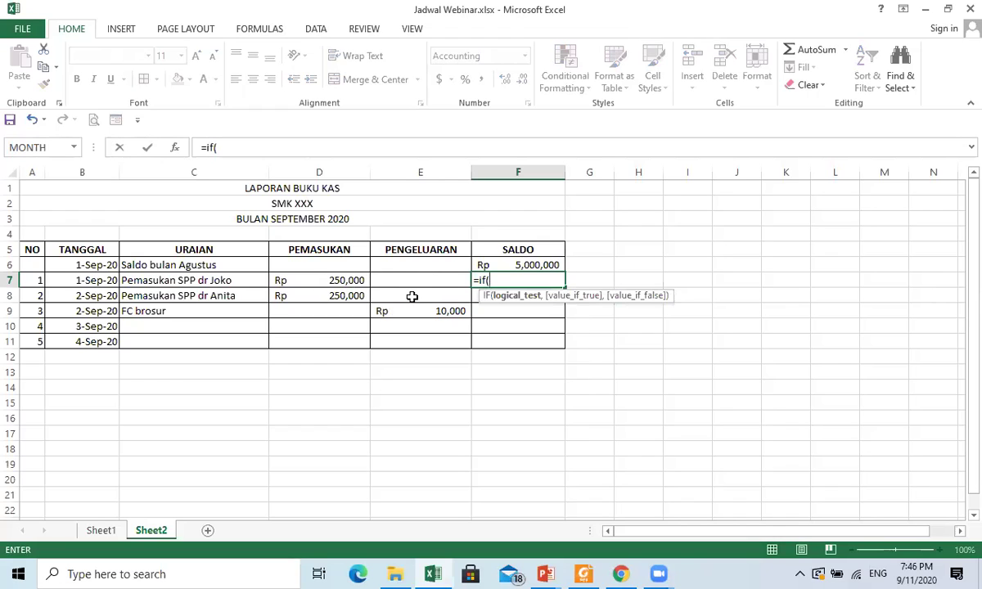
type("or(")
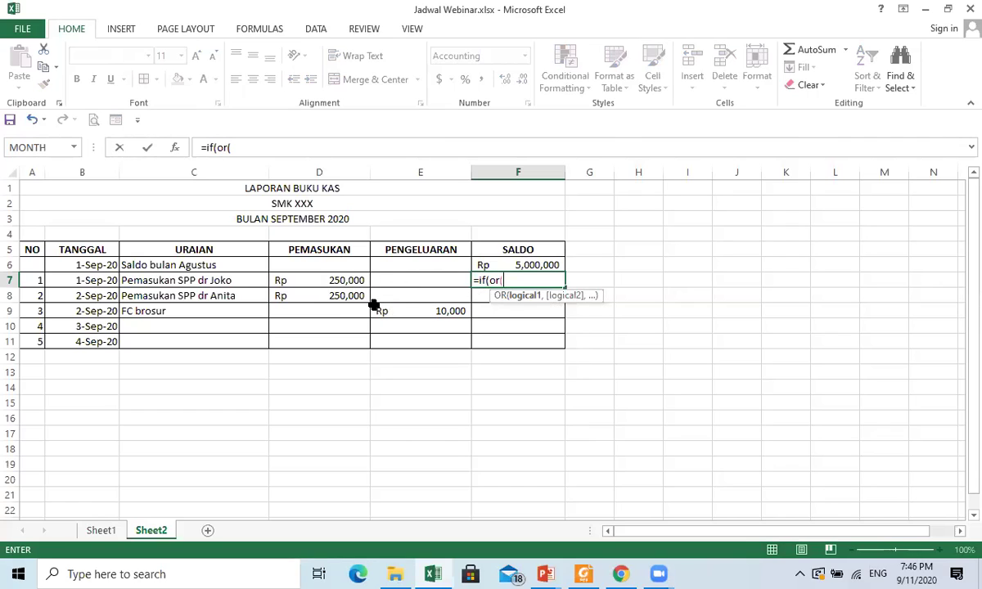
left_click(304, 283)
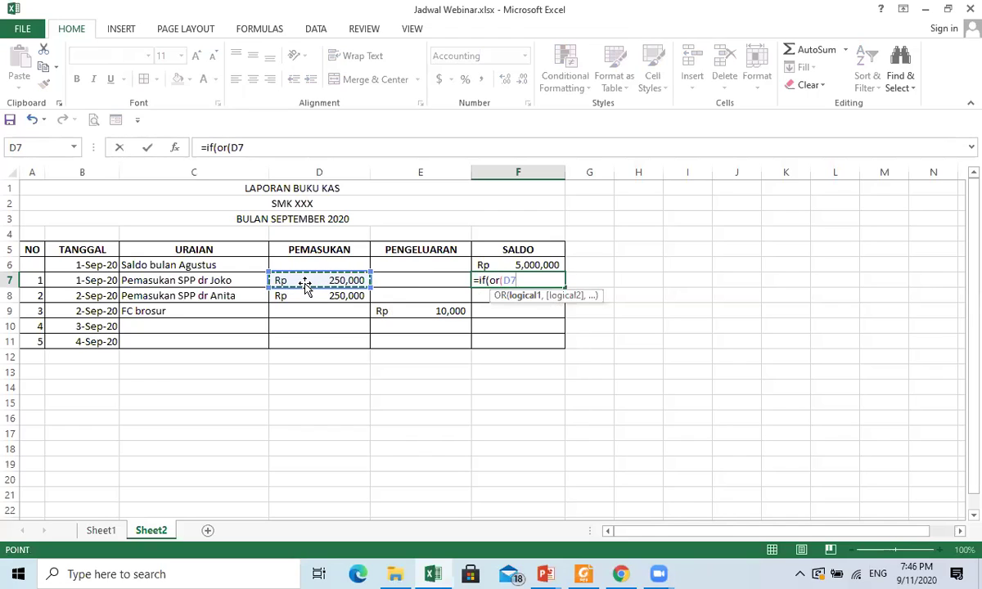
type("<>")
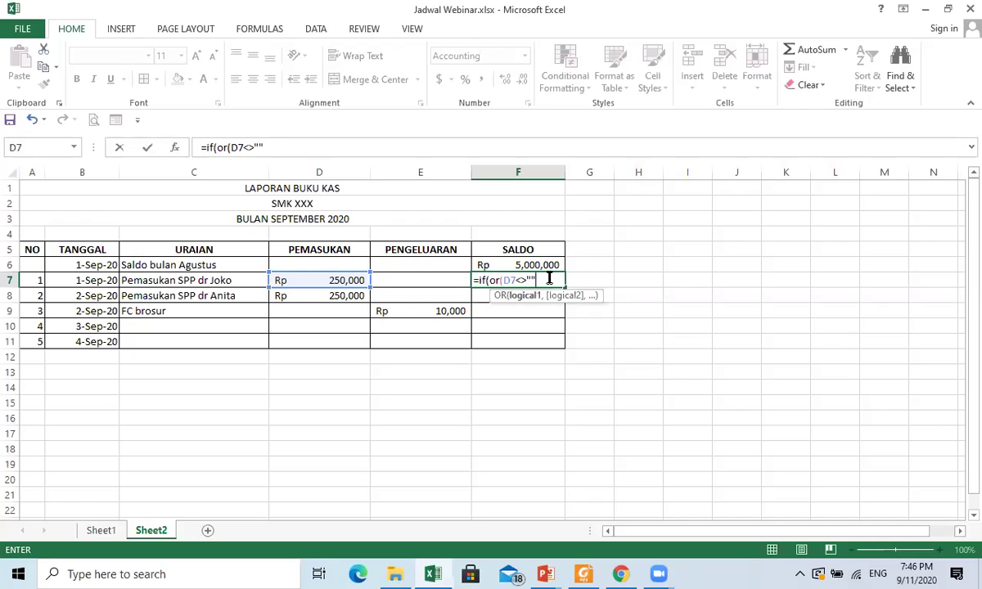
key("BackSpace")
key("BackSpace")
type("\"\"")
type(",")
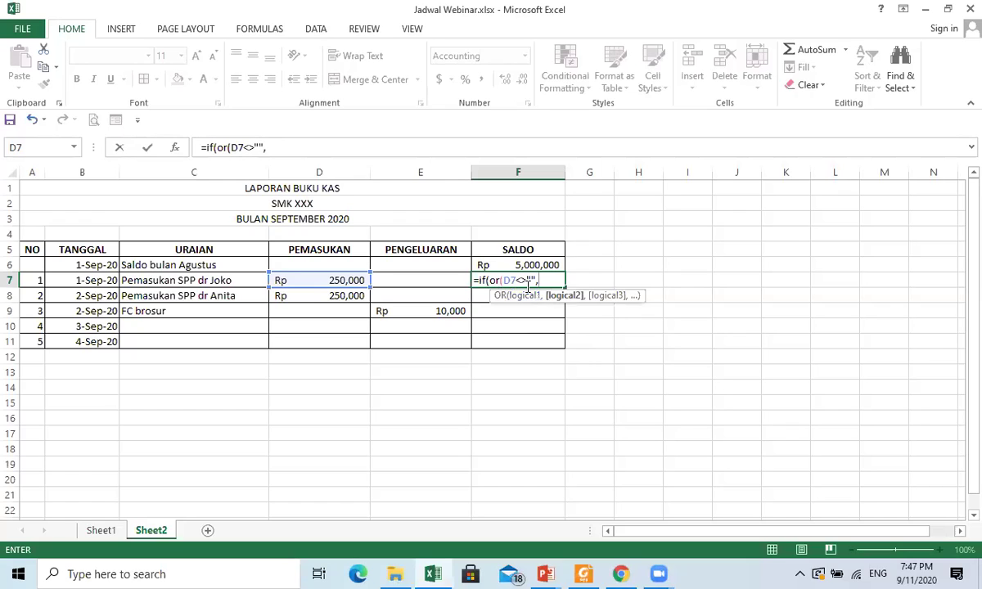
left_click(454, 282)
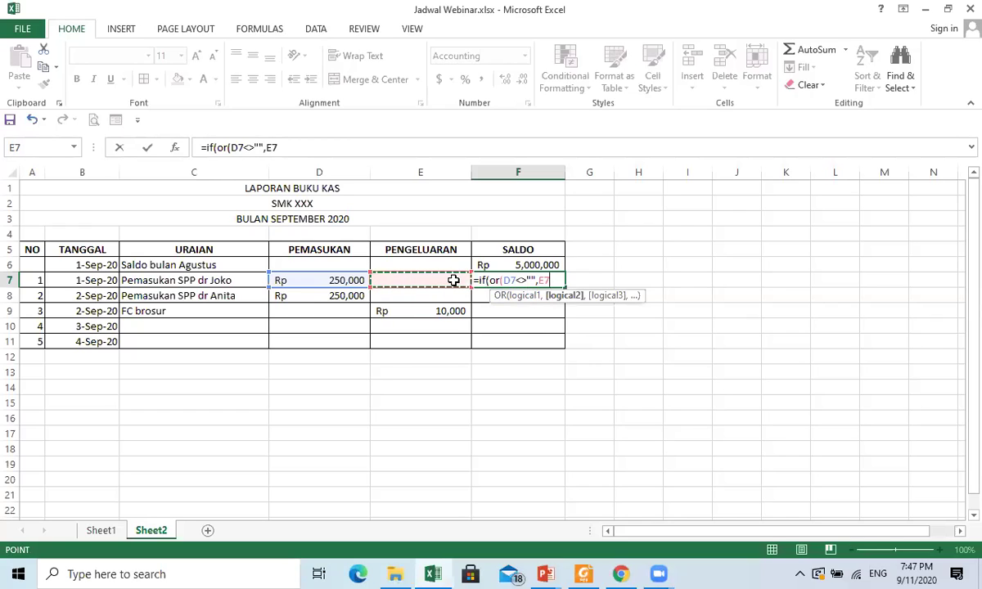
type("<>\"\"")
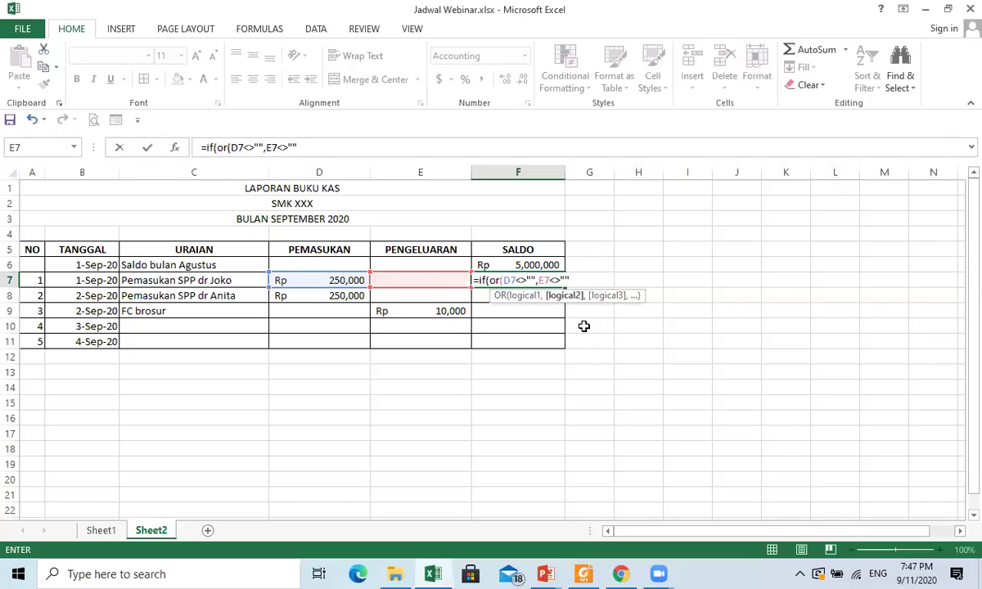
Complete the F7 formula so it returns F6+D7-E7 when the test is true and an empty text otherwise
type("),")
left_click(561, 265)
type("+")
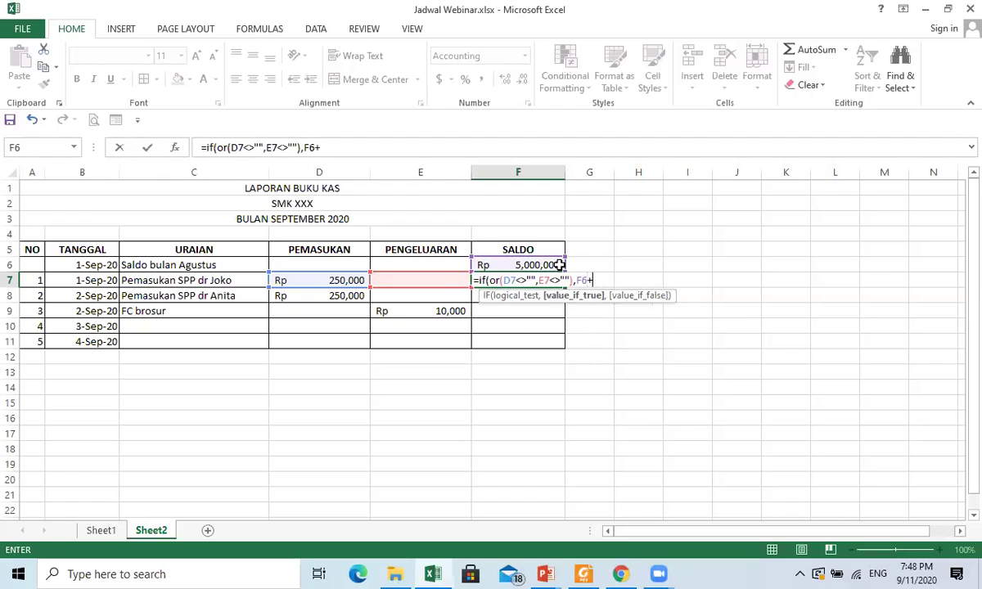
left_click(346, 281)
type("-")
left_click(403, 283)
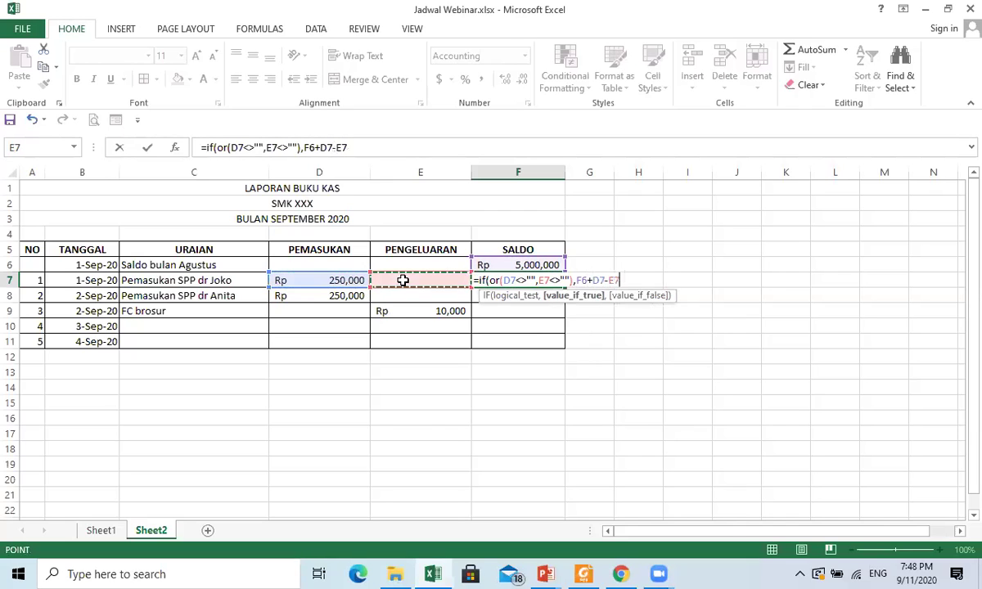
type(",")
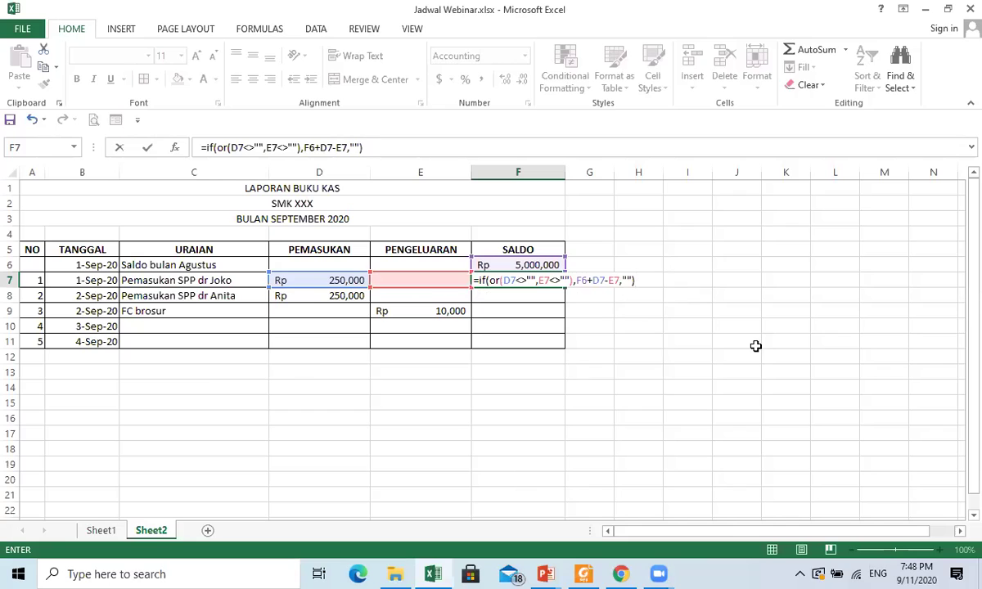
key("Return")
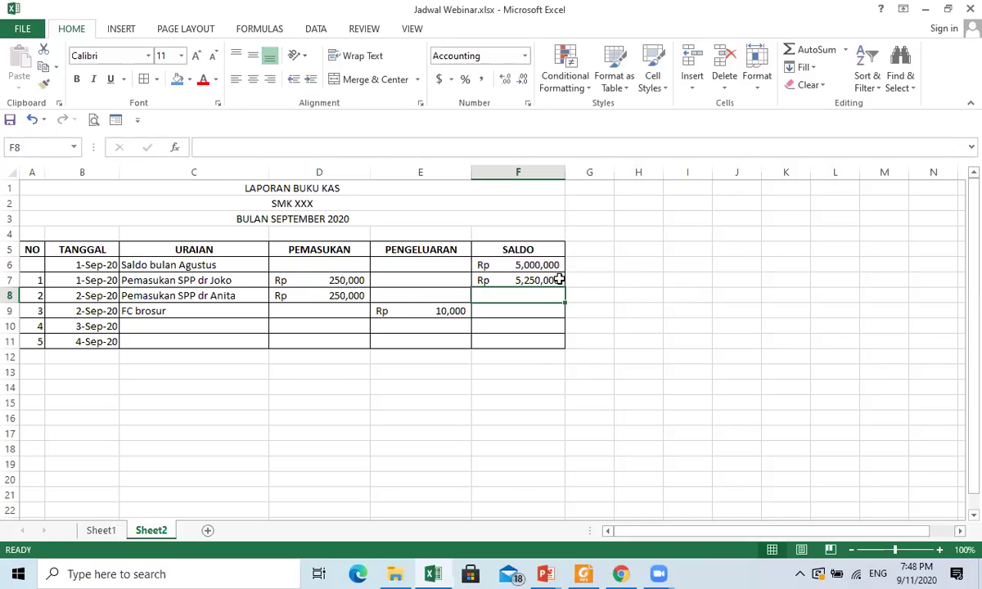
Fill the F7 balance formula down the SALDO column past the dated rows and inspect the copied formulas in F12 and F10
left_click(557, 280)
left_click_drag(565, 287, 549, 511)
scroll(542, 466, "up", 4)
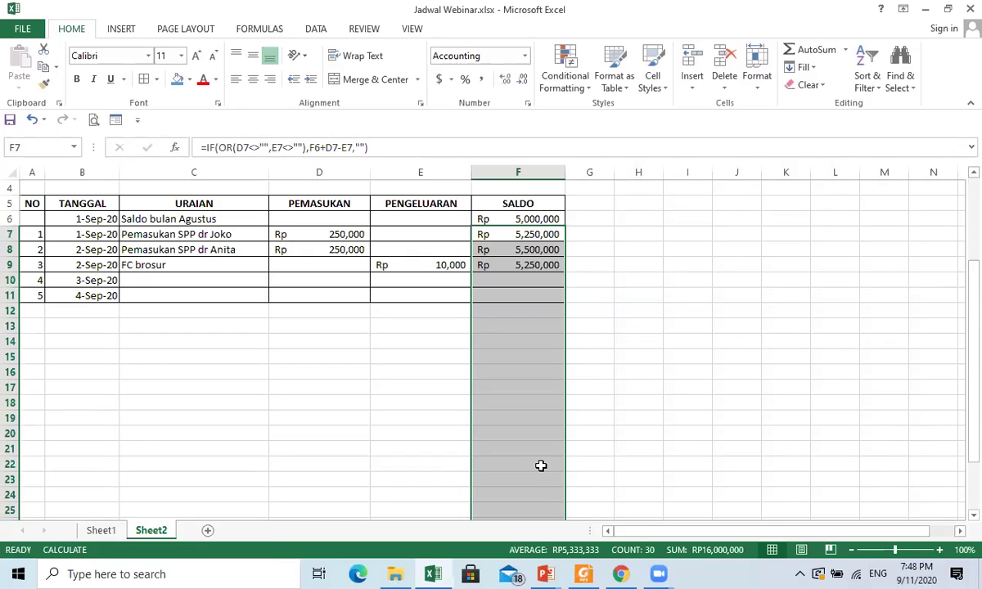
scroll(546, 384, "down", 1)
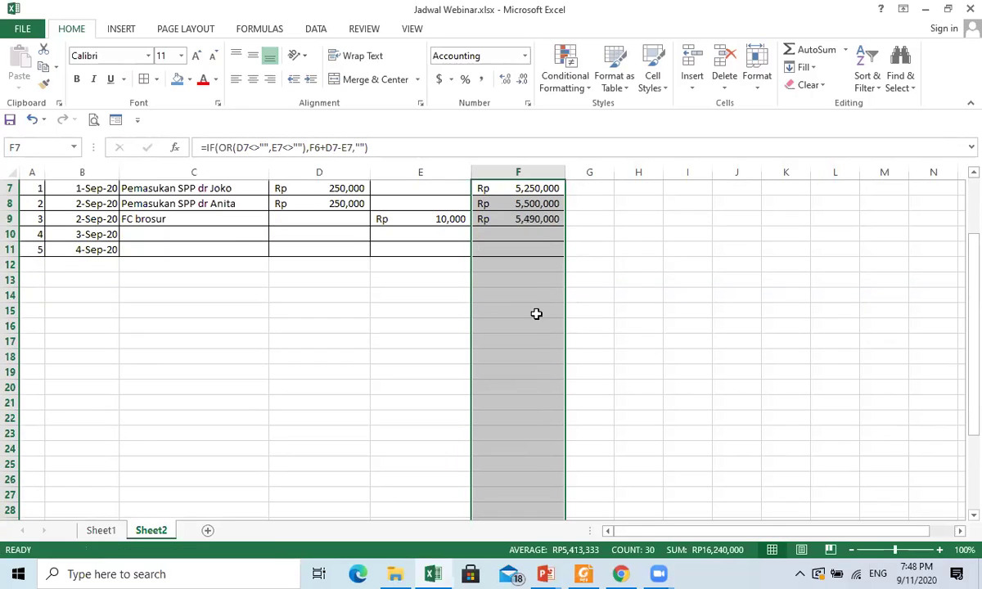
scroll(535, 310, "up", 1)
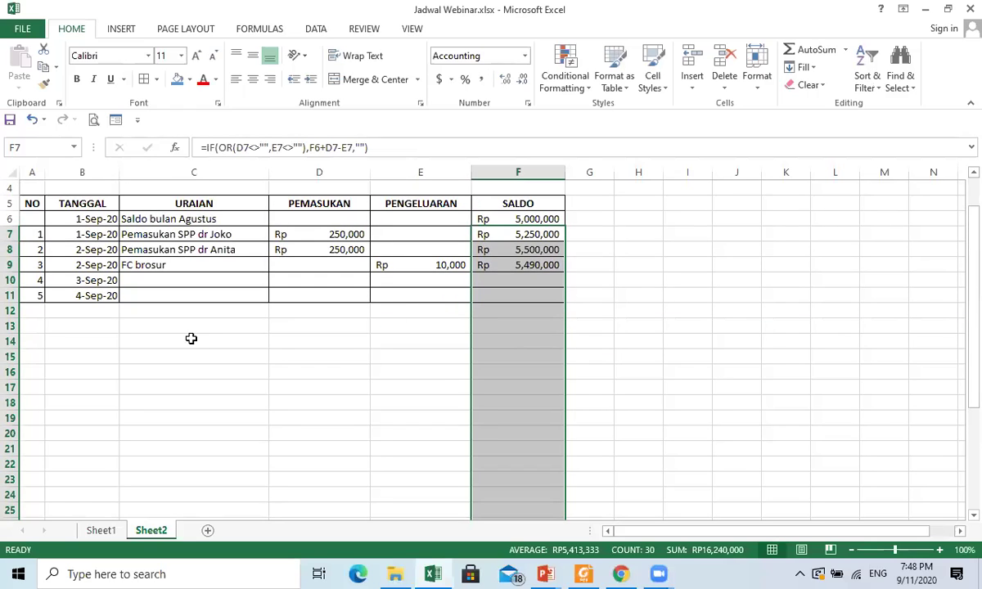
left_click(526, 314)
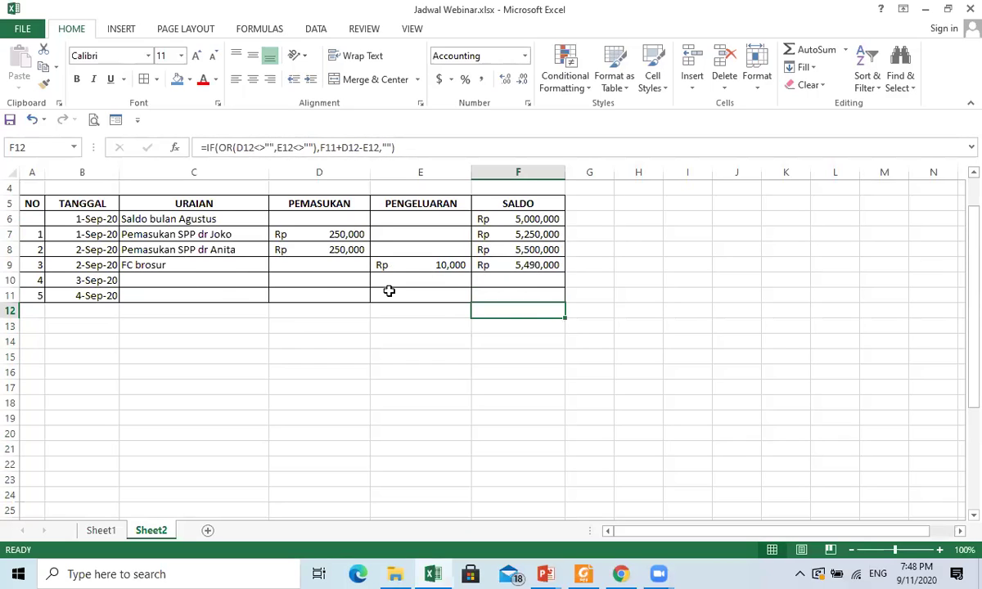
left_click(532, 280)
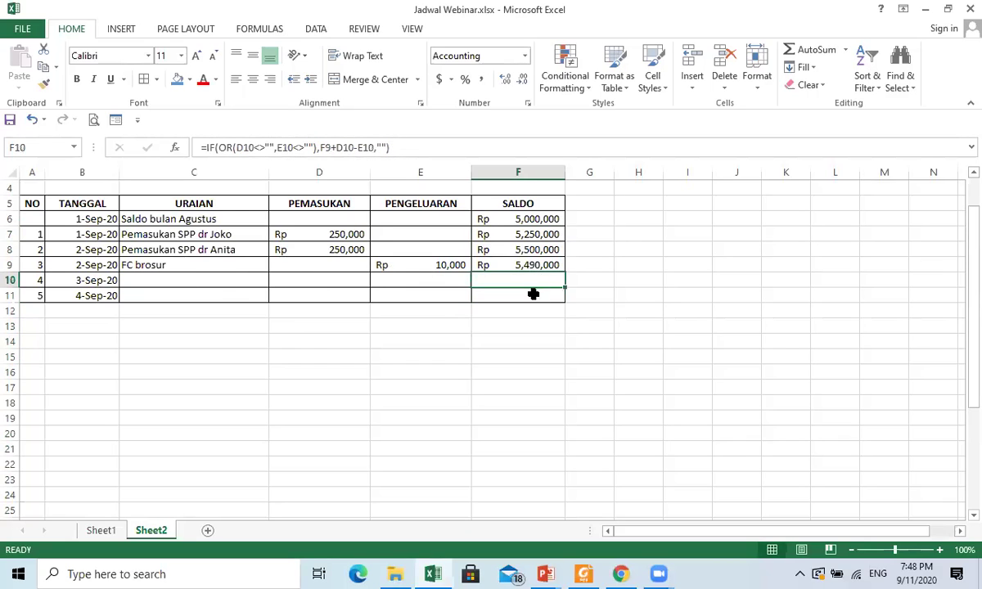
scroll(529, 299, "up", 1)
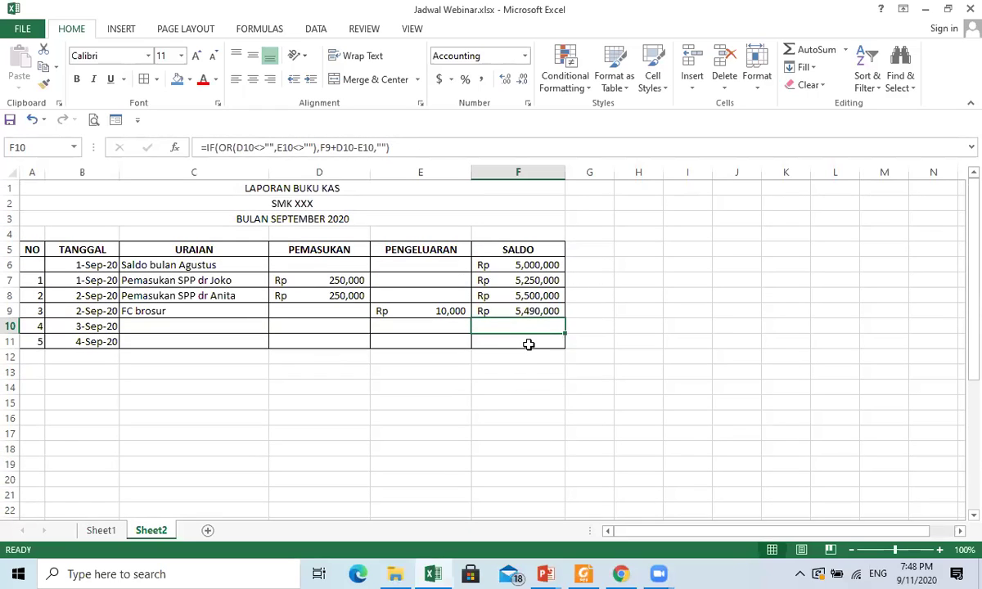
Clear the automatic numbering formulas from A7:A11 in the NO column
left_click(39, 279)
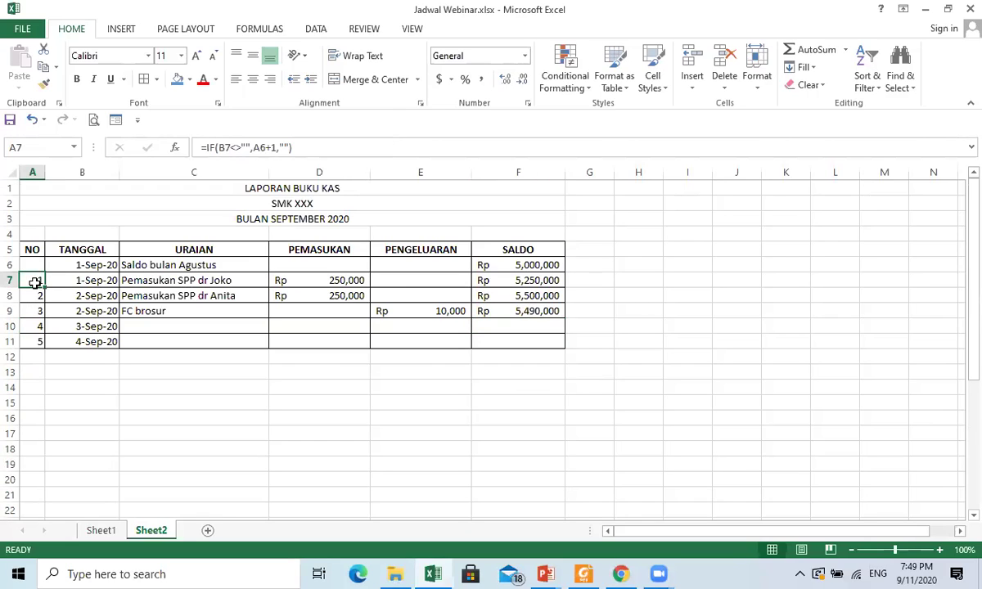
left_click_drag(34, 280, 38, 343)
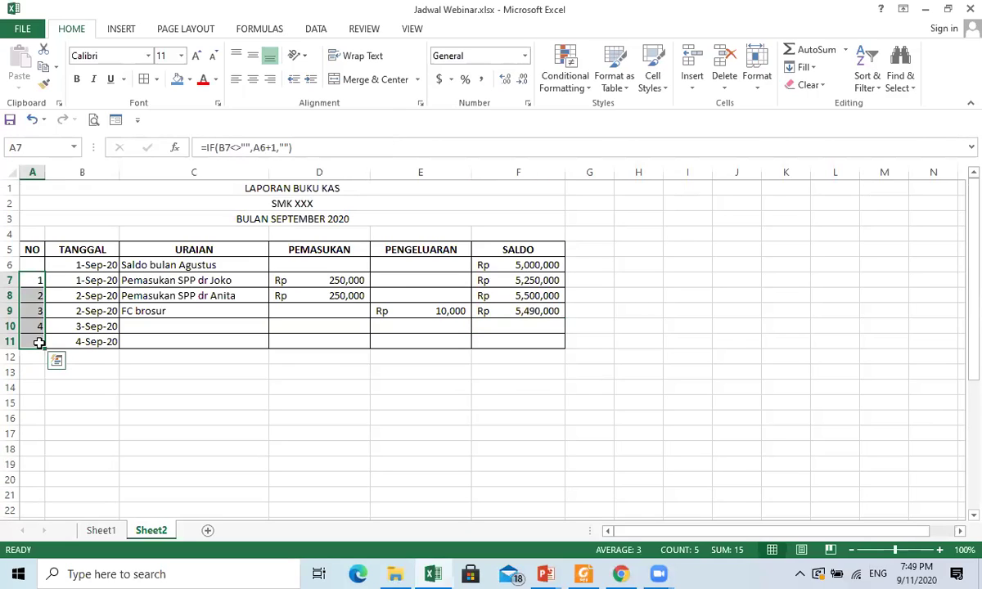
key("Delete")
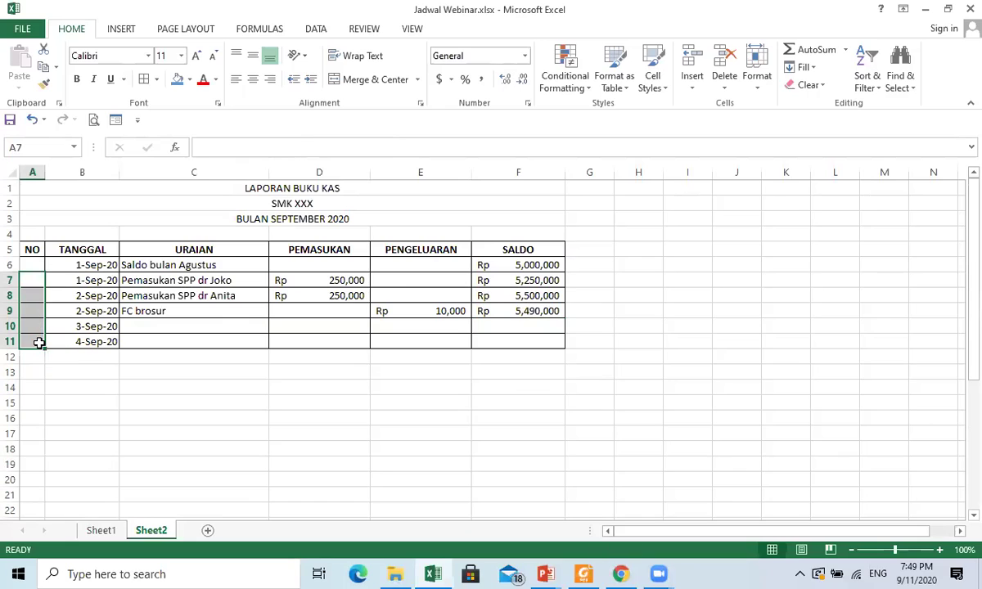
Number the rows manually with 1 to 4 in A7:A10 and extend the series down to 14 in A20
left_click(34, 281)
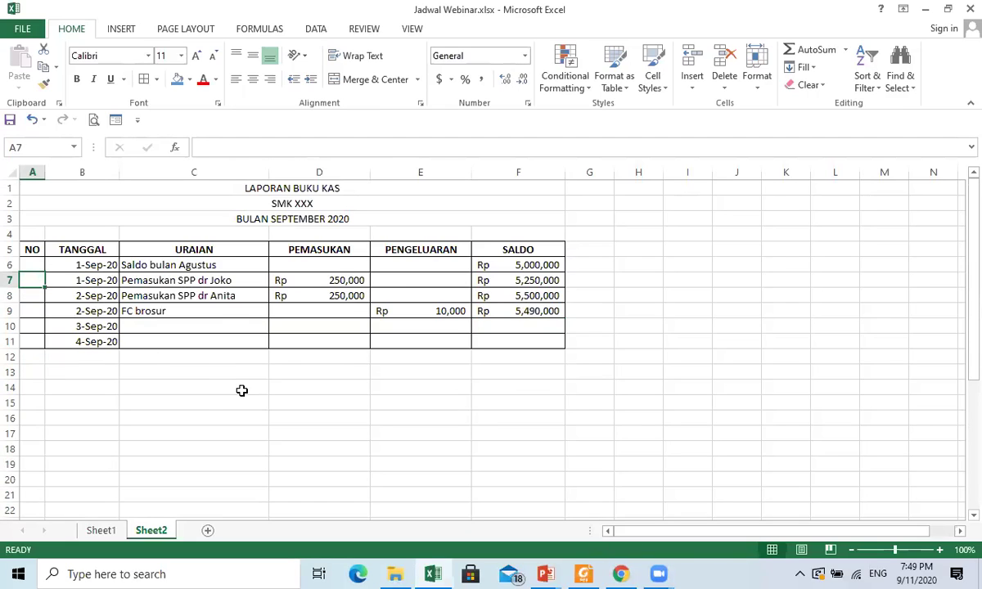
type("1")
key("Return")
type("2")
key("Return")
type("3")
key("Return")
type("4")
key("Return")
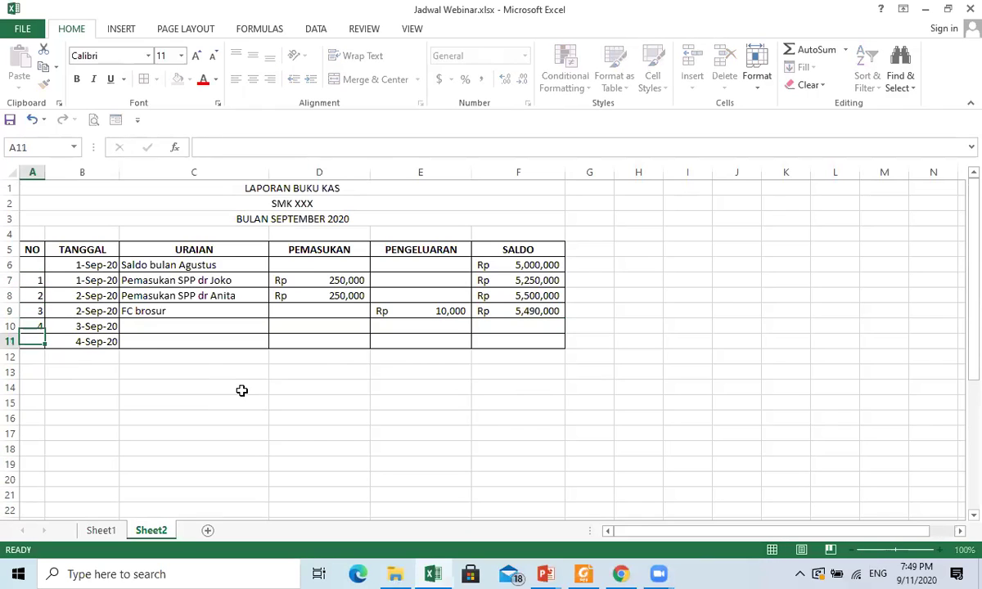
left_click_drag(39, 279, 39, 481)
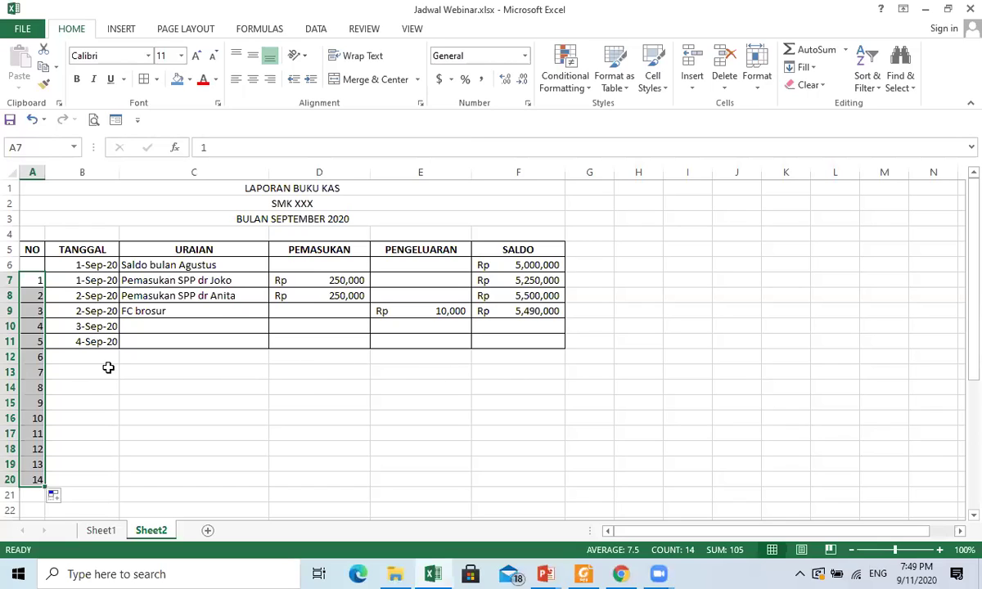
Clear the manually entered row numbers from A7:A20 and select cell A7
left_click_drag(38, 358, 50, 483)
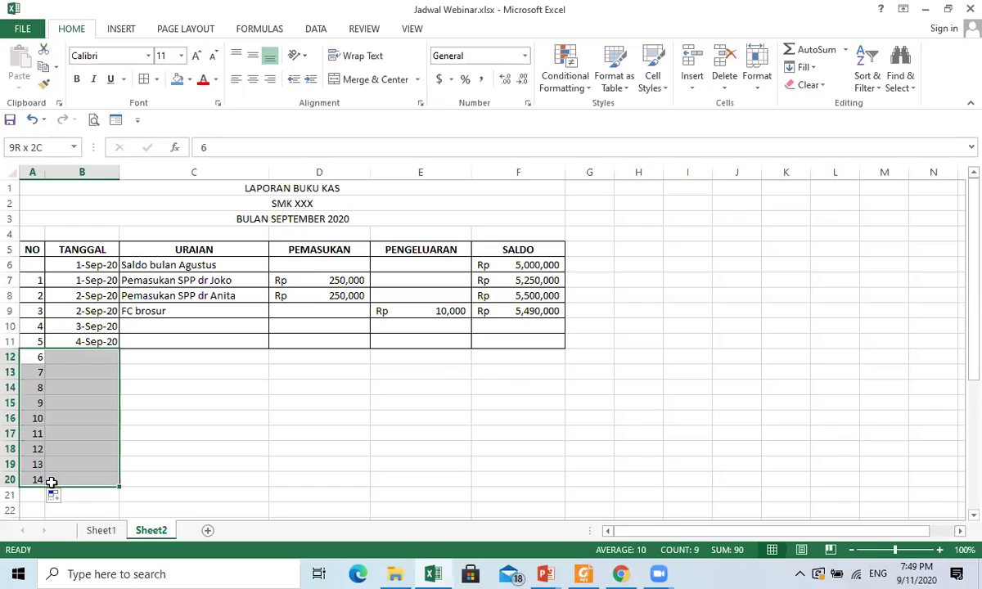
left_click_drag(41, 280, 25, 338)
key("Delete")
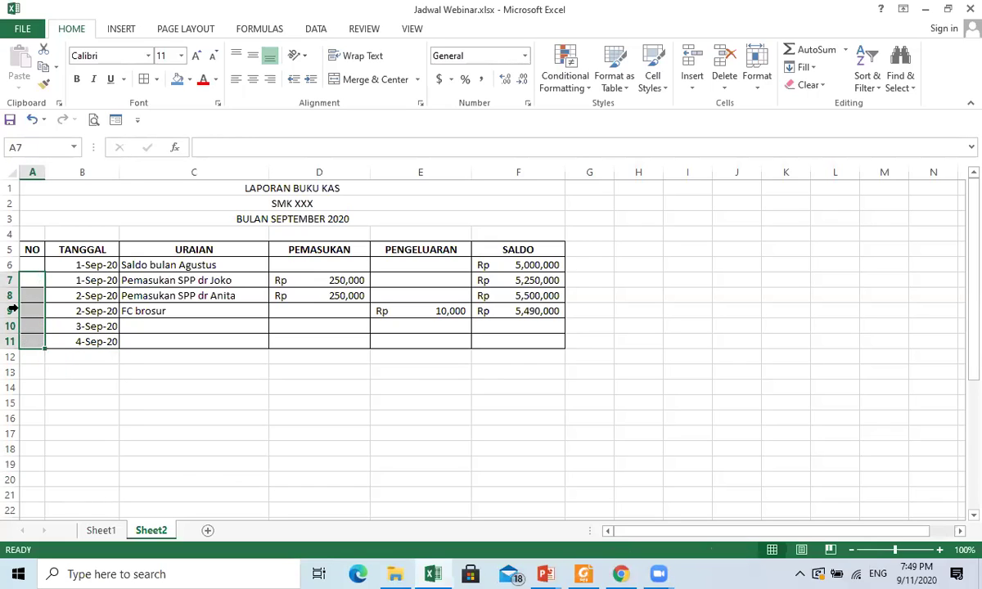
left_click(31, 282)
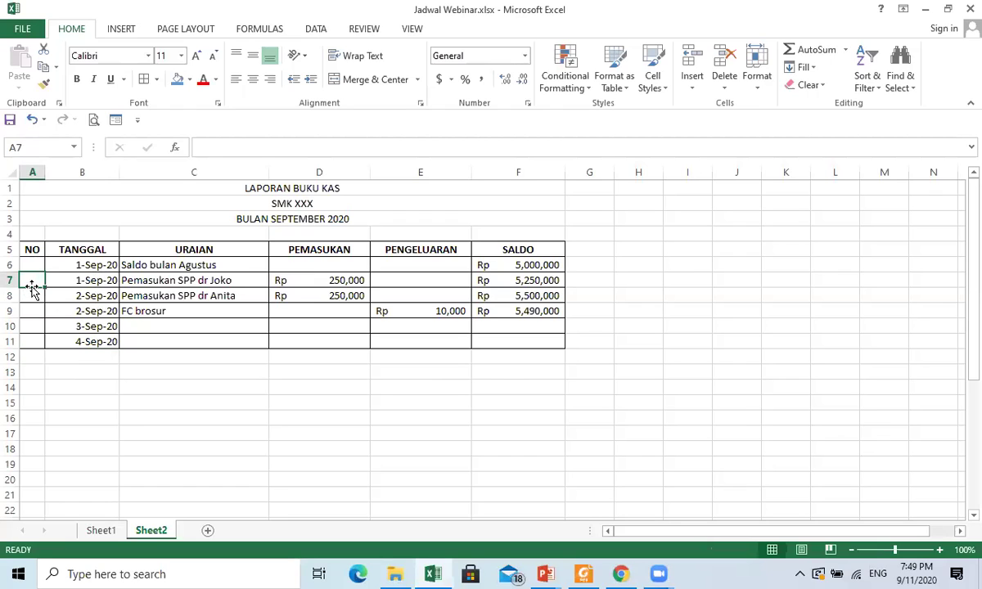
Enter =IF(B7<>"",A6+1,"") in A7 and fill the numbering formula down the NO column to A20
type("=if(")
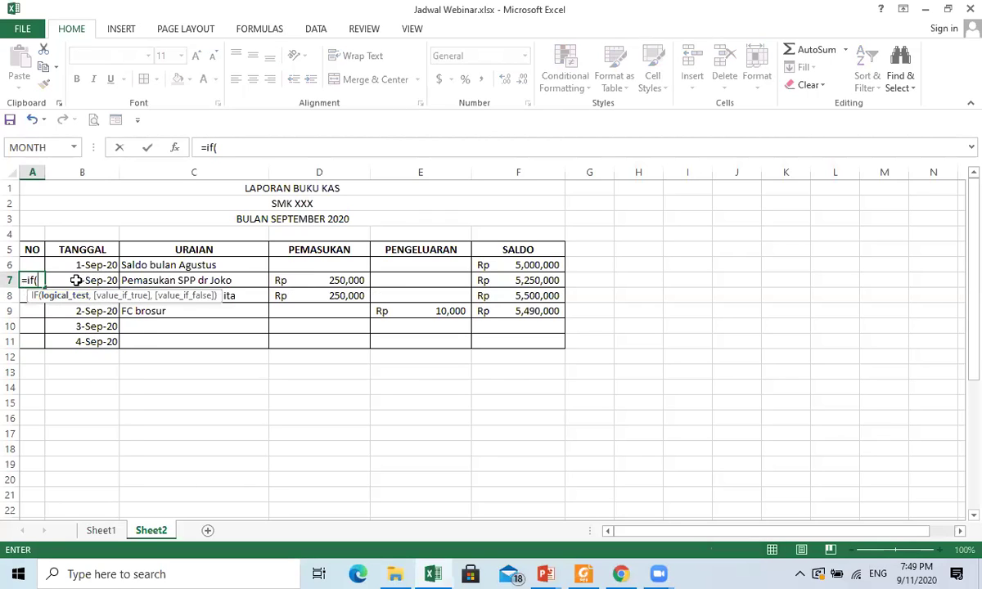
left_click(78, 281)
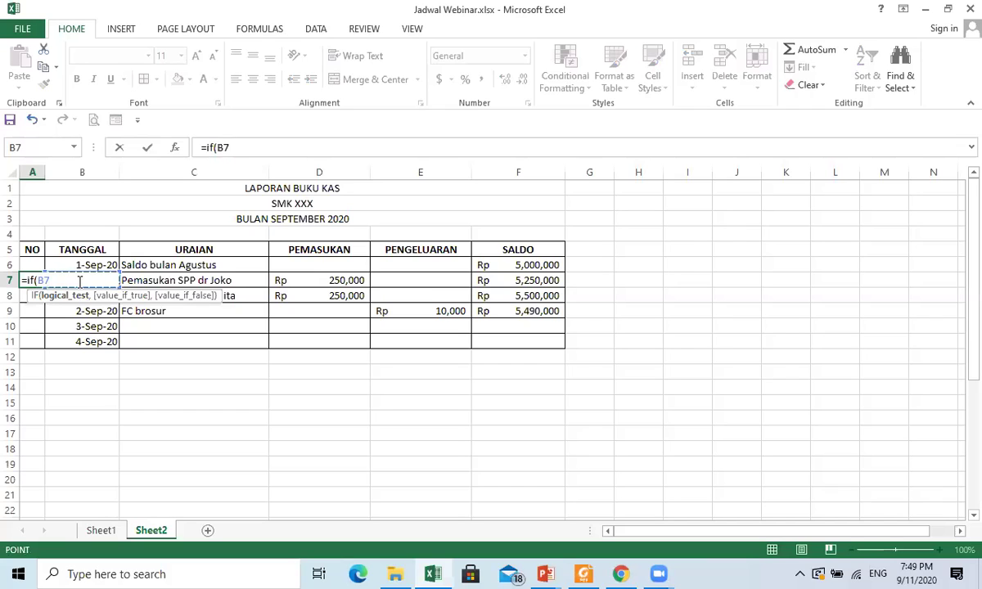
type("<>")
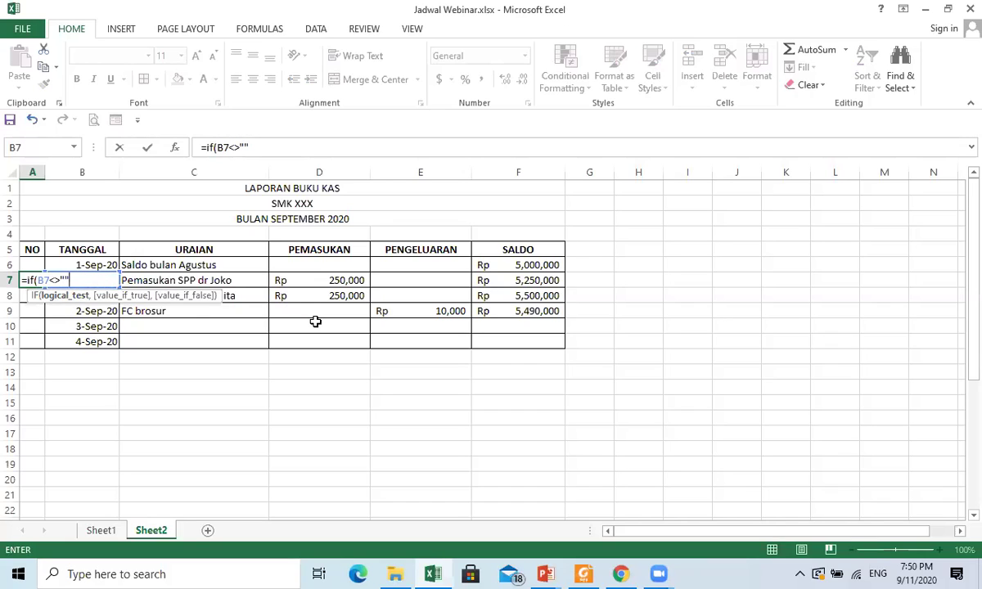
type(",")
left_click(31, 264)
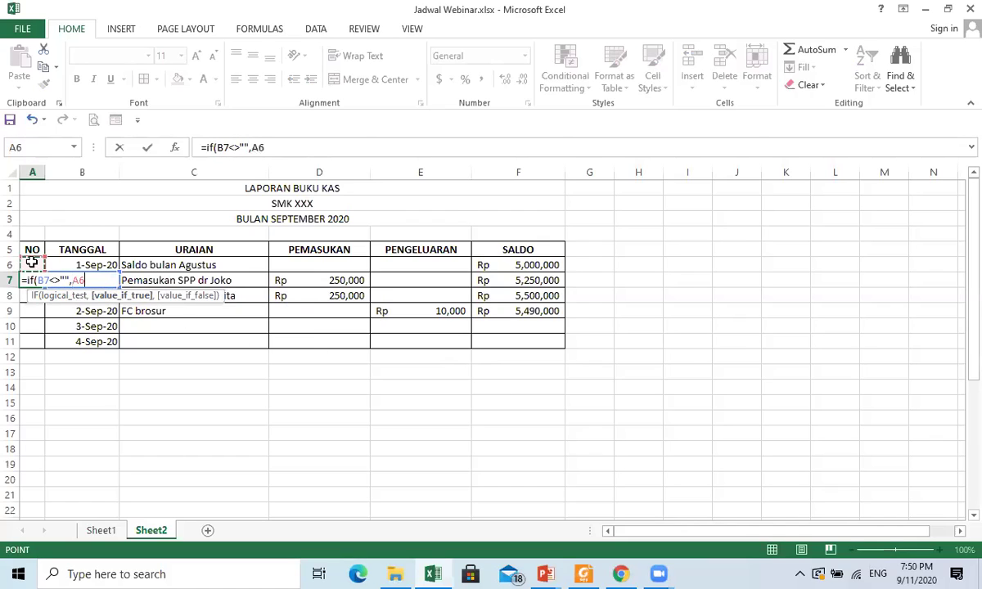
type("+1,")
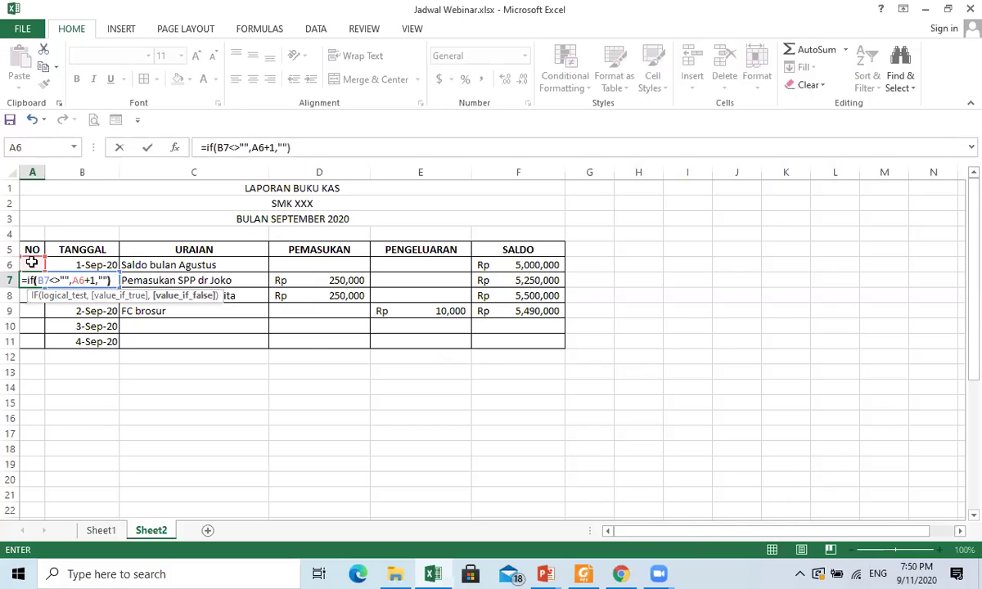
key("Return")
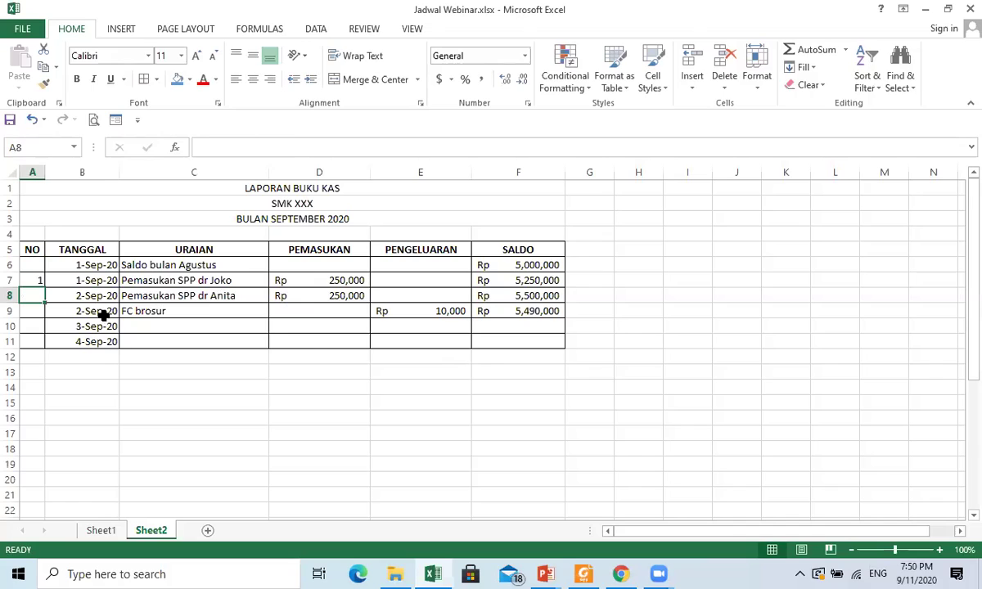
left_click(37, 280)
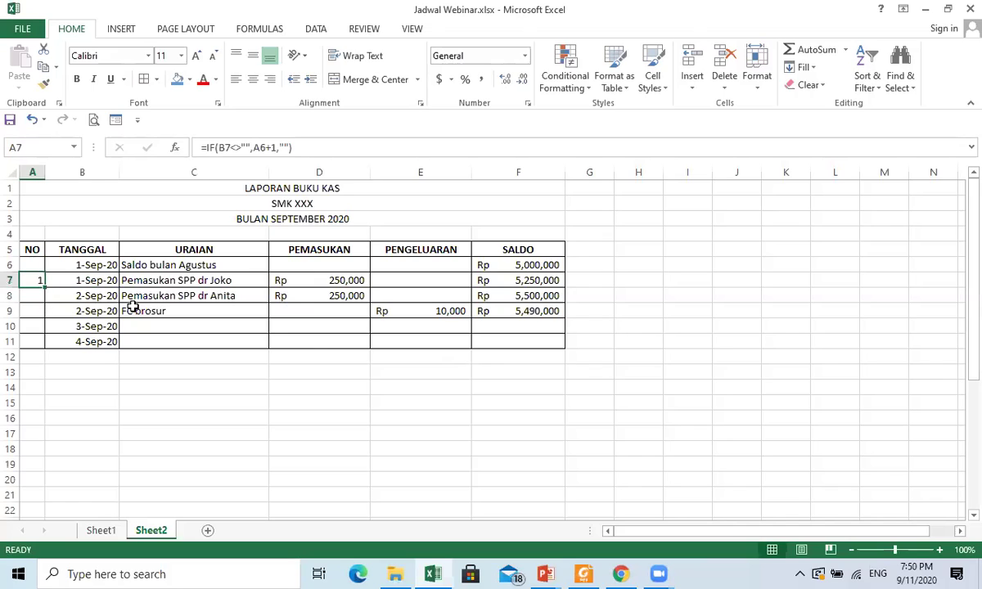
left_click_drag(45, 287, 40, 491)
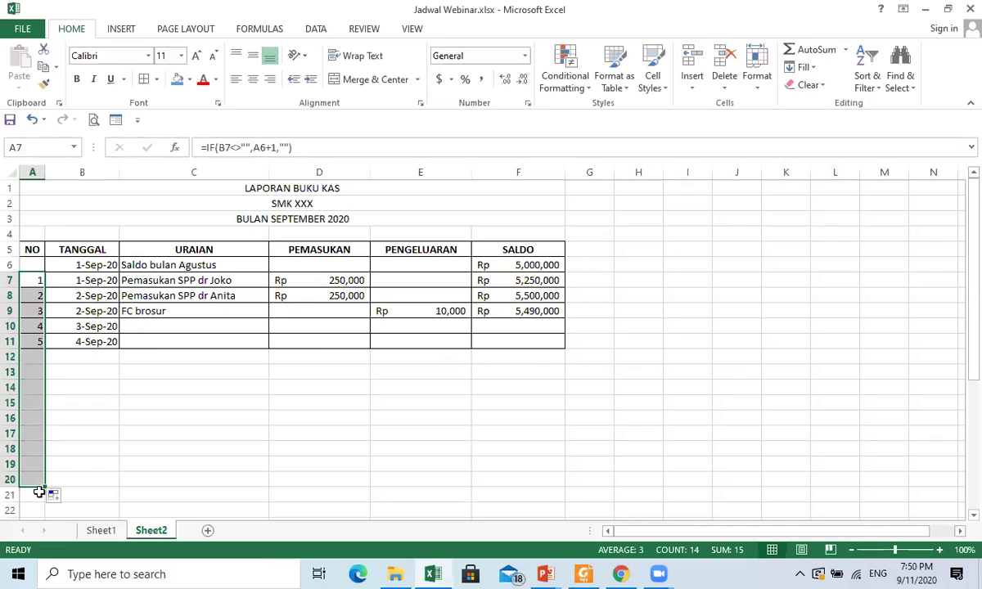
Add the date 9/5/2020 in B12 to test the automatic row numbering for a new dated row
left_click(65, 359)
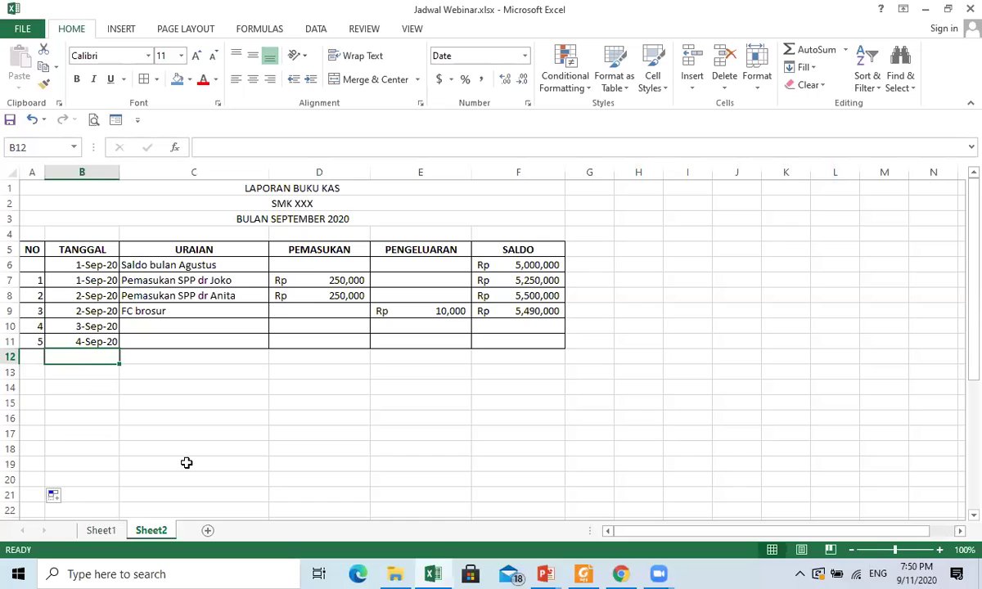
type("9/")
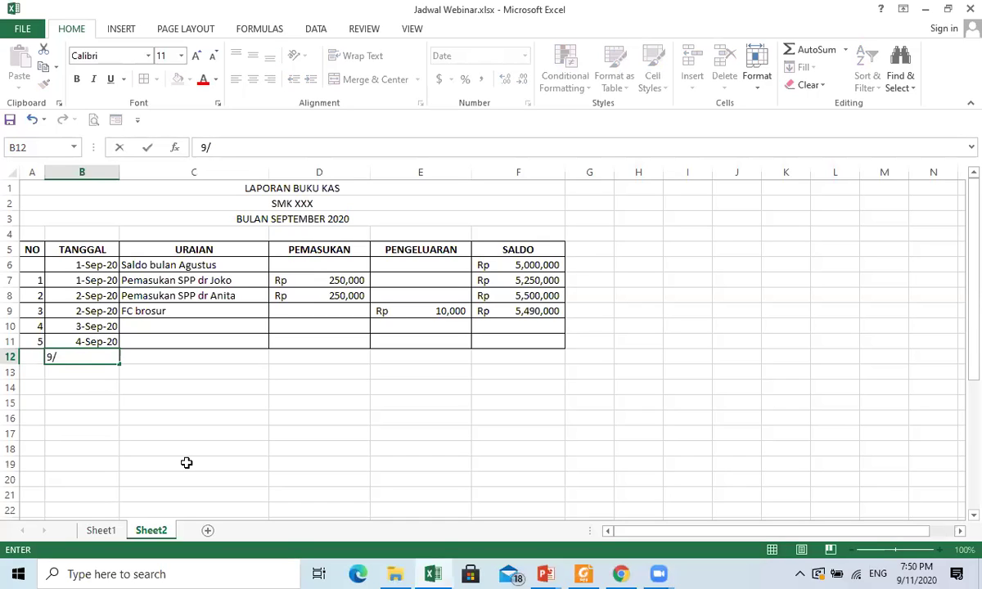
type("5/2020")
key("Return")
left_click(220, 432)
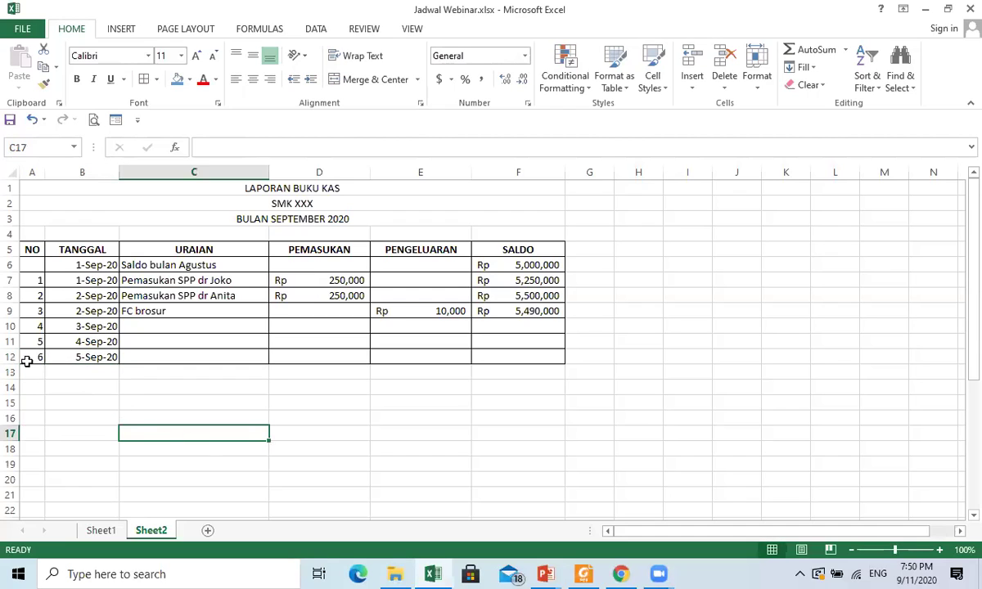
left_click(227, 398)
left_click(113, 384)
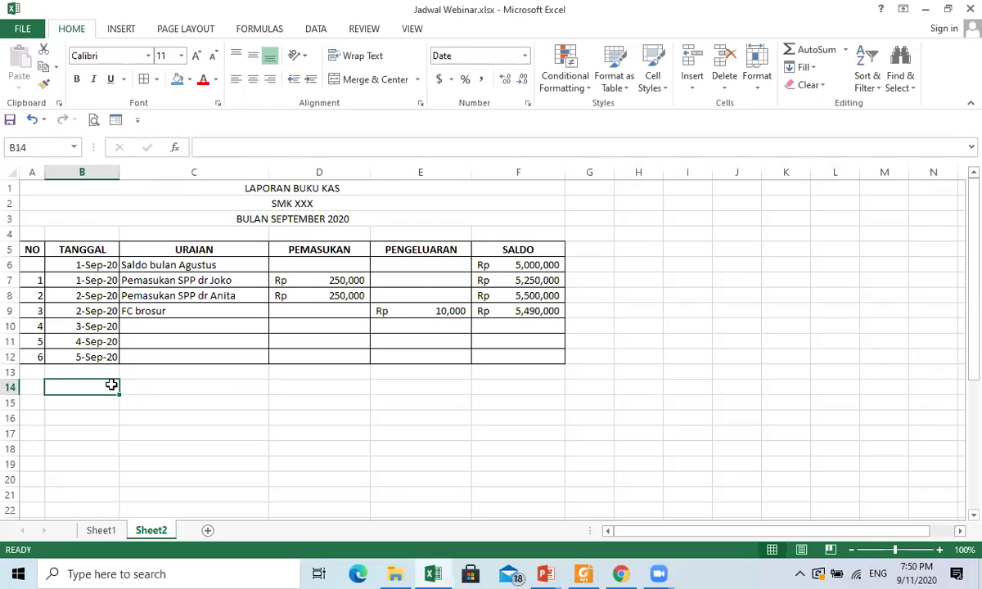
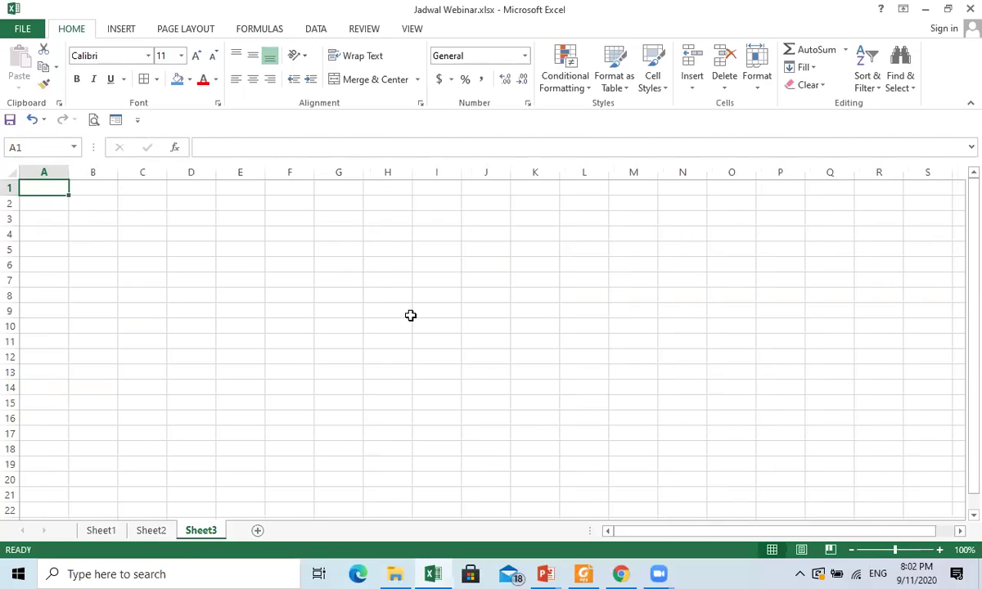
Enter the headers NAMA TOKO in A1 and NAMA BARANG in B1 on Sheet3, widening columns A and B to fit
type("n")
key("BackSpace")
type("NAMA TOKO")
key("Tab")
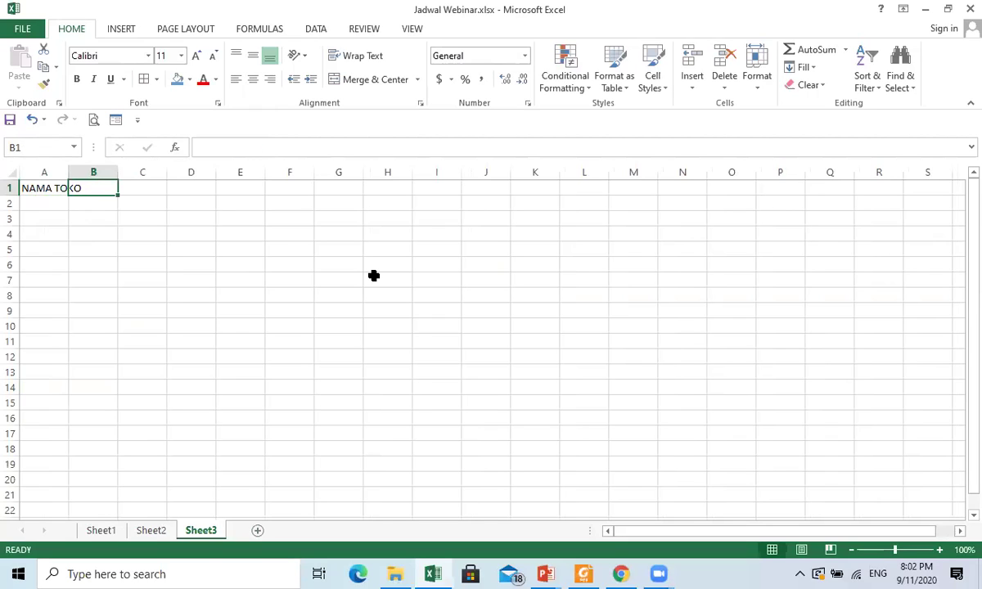
left_click_drag(69, 172, 174, 172)
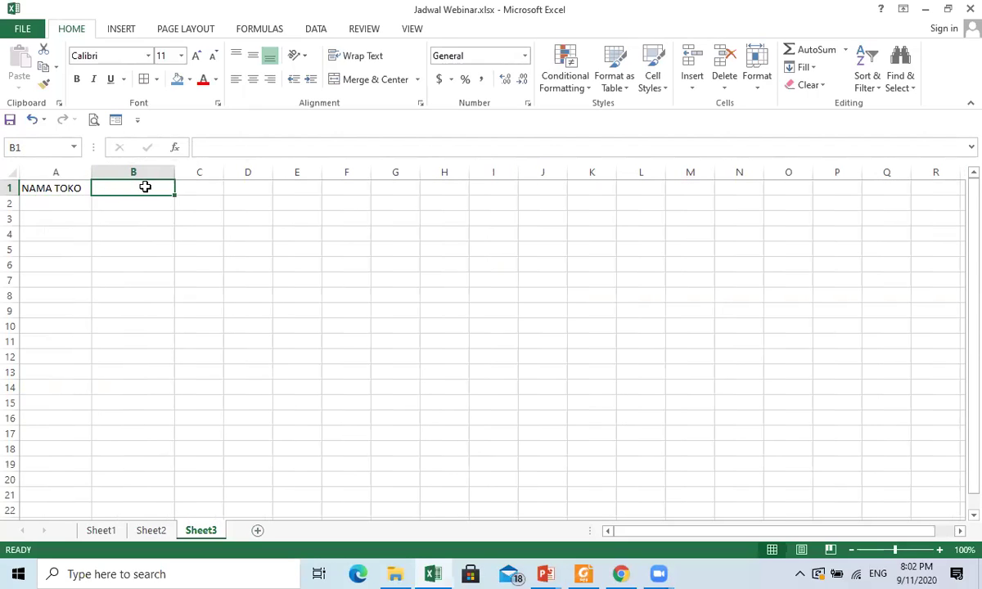
type("NAMA ")
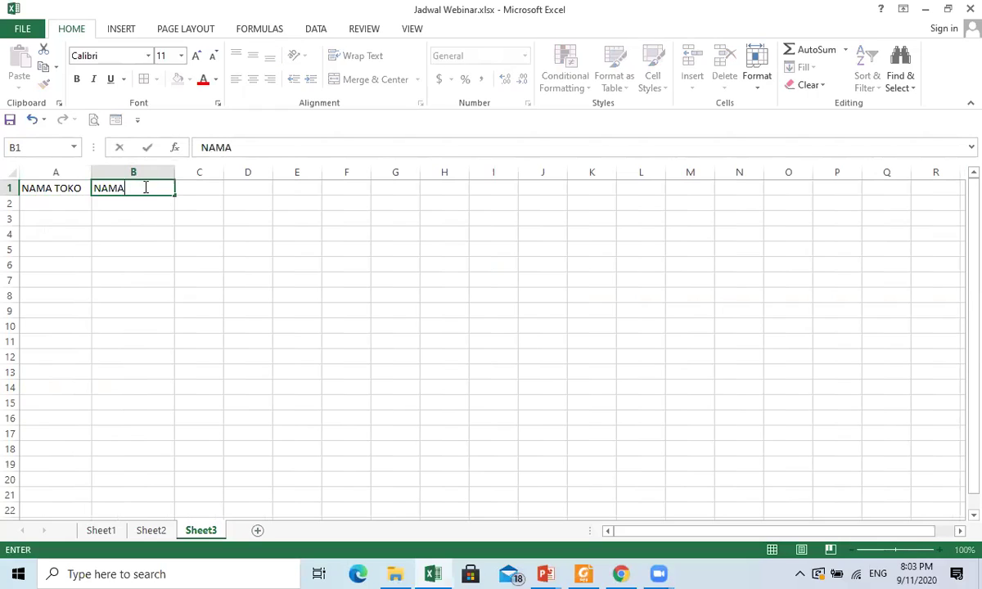
type("BARANG")
key("Return")
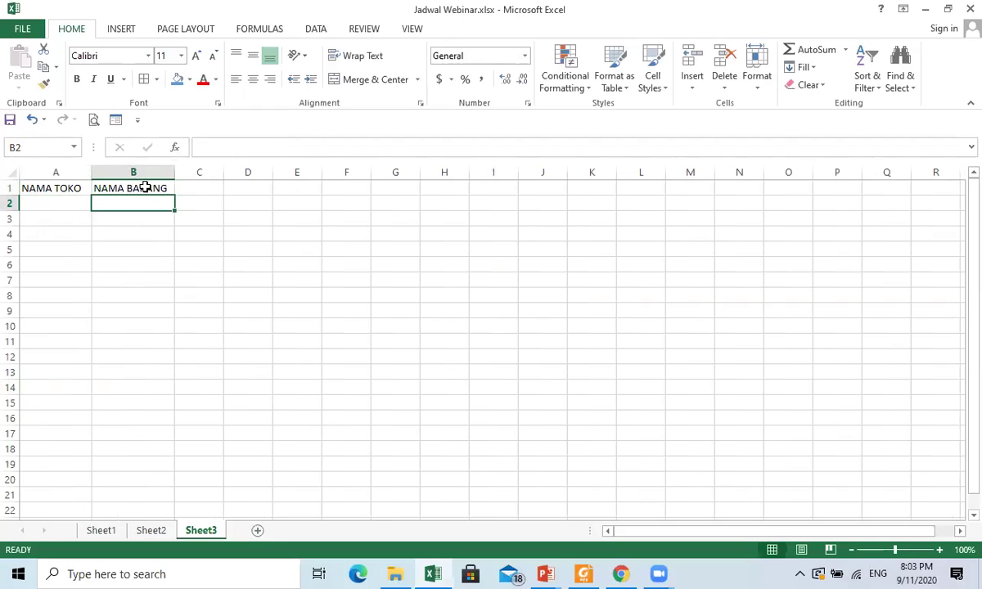
Shorten the headers to TOKO in A1 and BARANG in B1
left_click(67, 189)
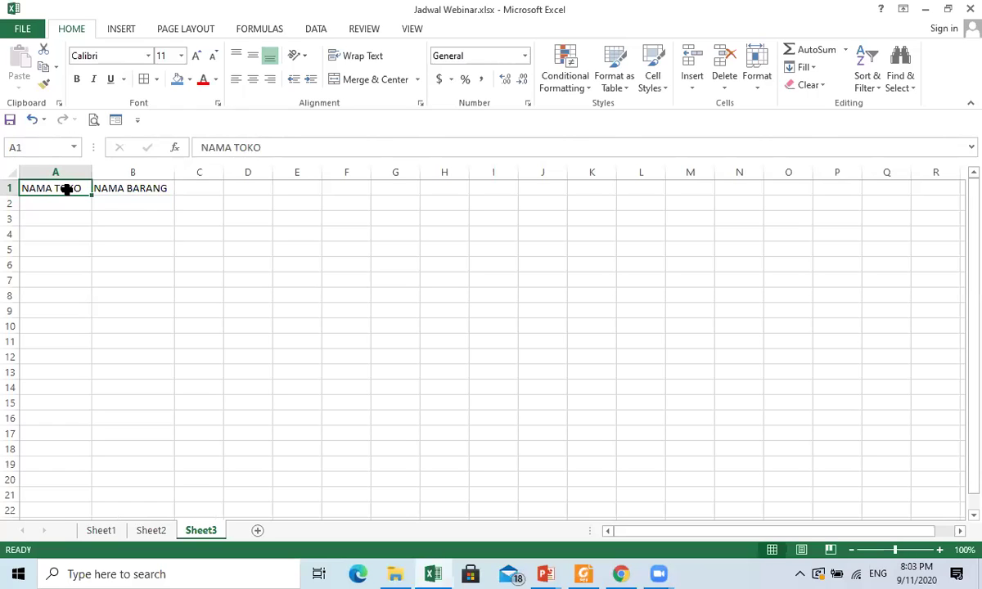
type("TOKO")
key("Right")
type("BARANG")
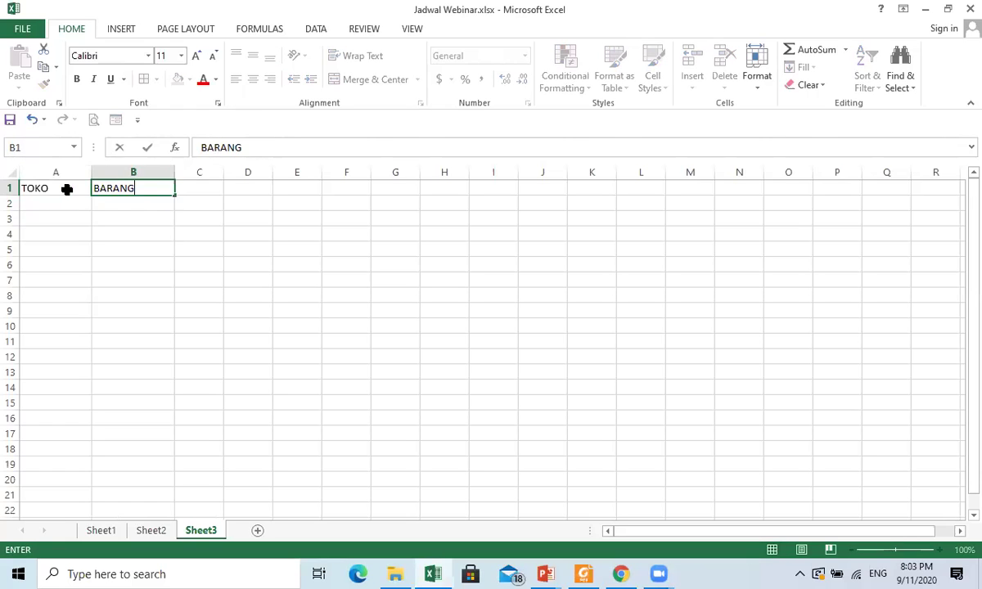
key("Return")
Widen column C and enter the header PENJUALAN in C1
key("Right")
key("Up")
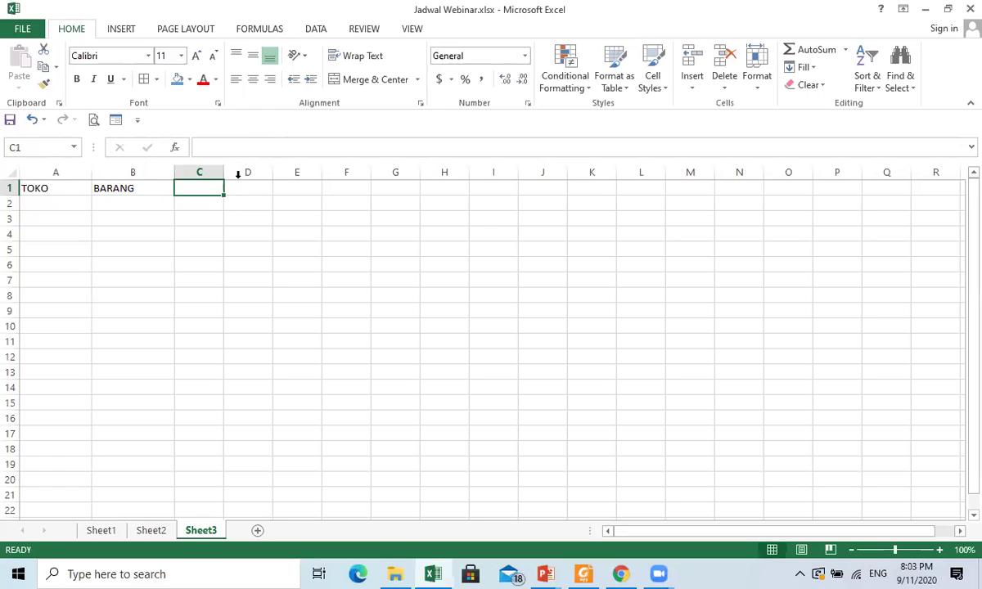
left_click_drag(224, 172, 268, 175)
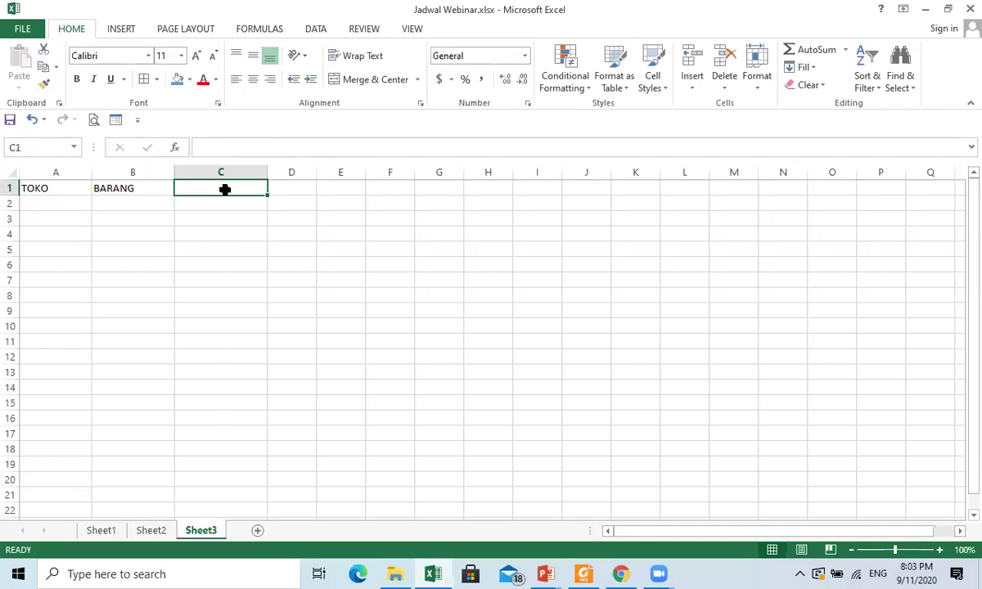
type("PENJUALAN")
key("Return")
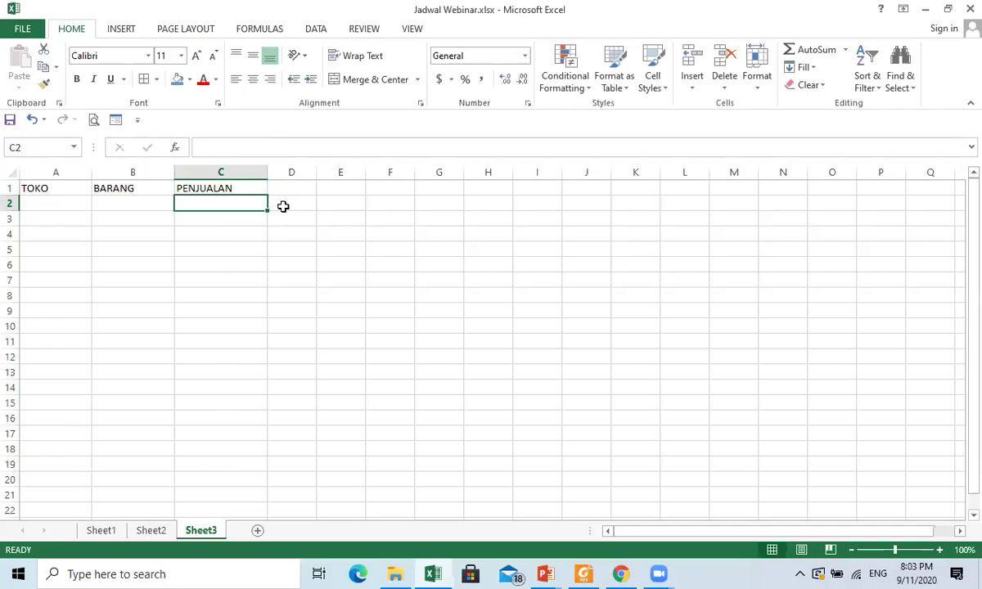
Widen columns B and C slightly more and move to the first data row under TOKO
left_click_drag(270, 171, 273, 171)
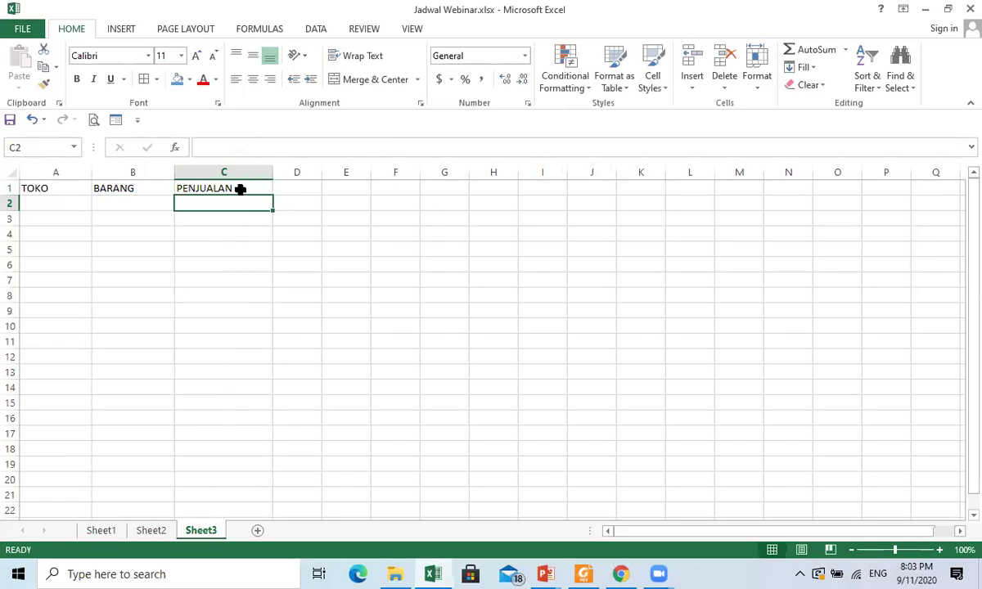
left_click(263, 172)
left_click(250, 189)
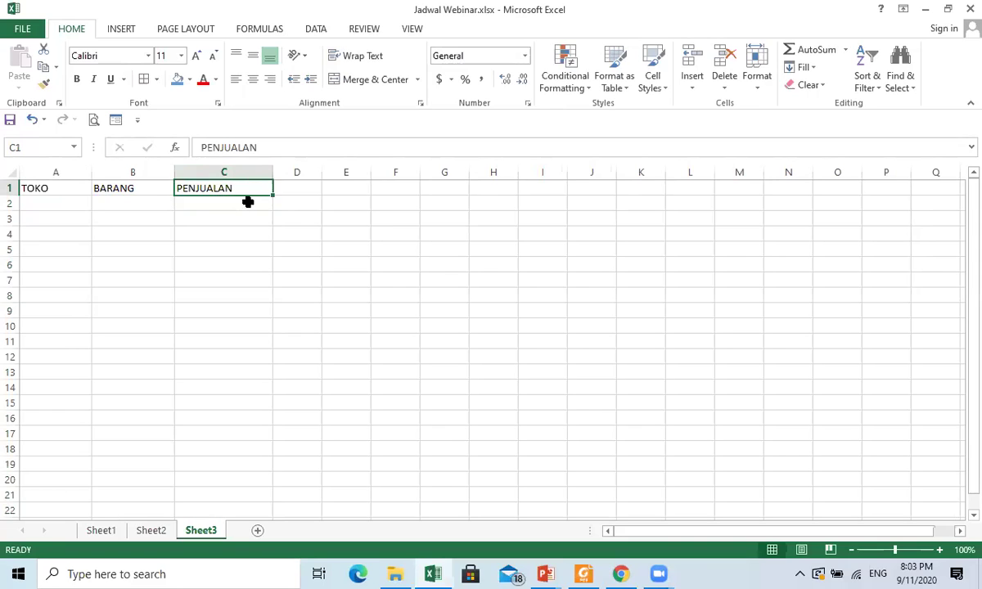
left_click_drag(273, 174, 277, 172)
left_click_drag(178, 172, 185, 172)
key("Return")
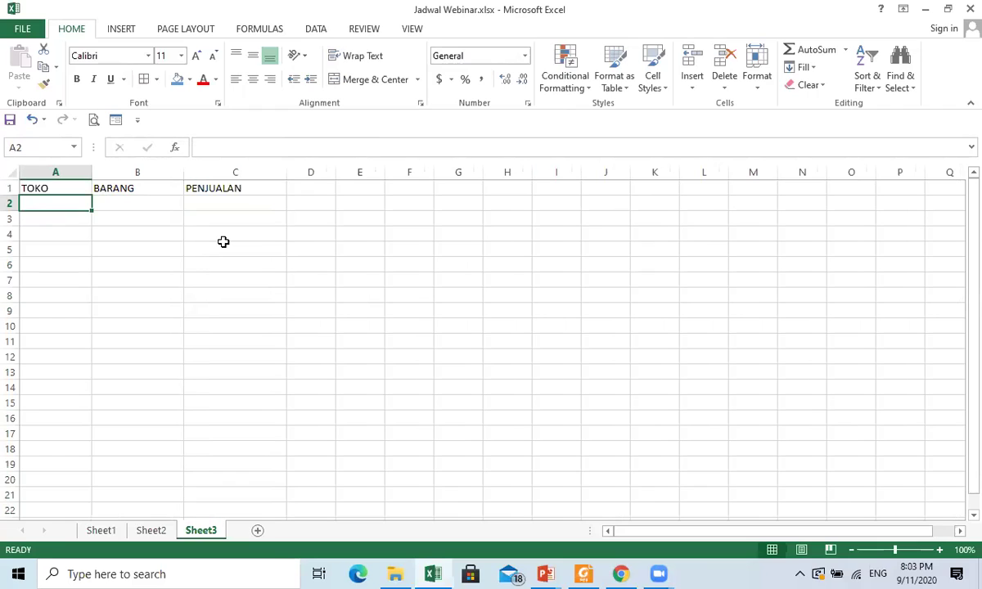
List the stores in A2:A8 as TOKO A, TOKO B, TOKO A, TOKO A, TOKO C, TOKO B and TOKO B
type("TOKO A")
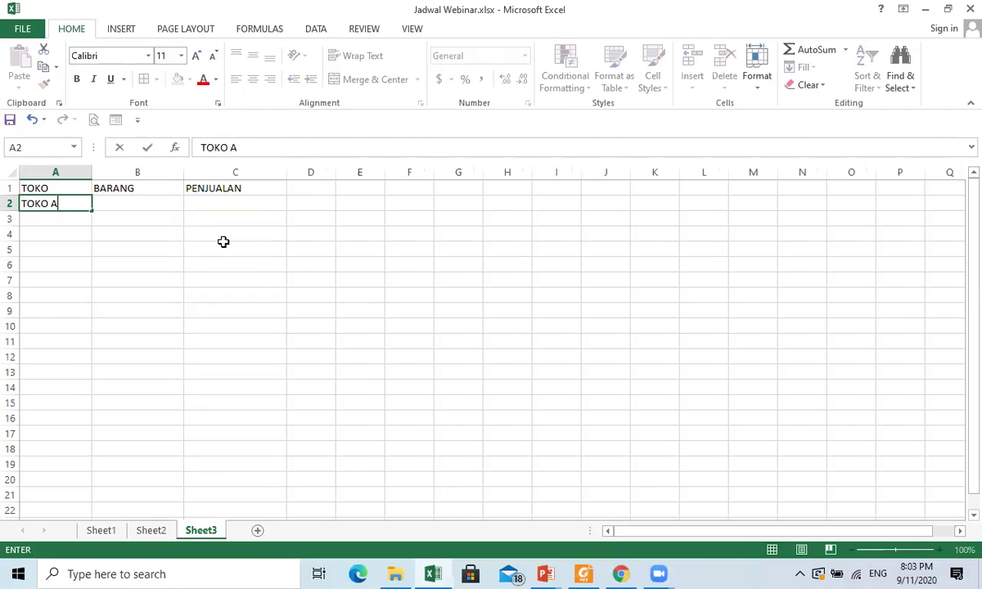
key("Return")
type("TOKO ")
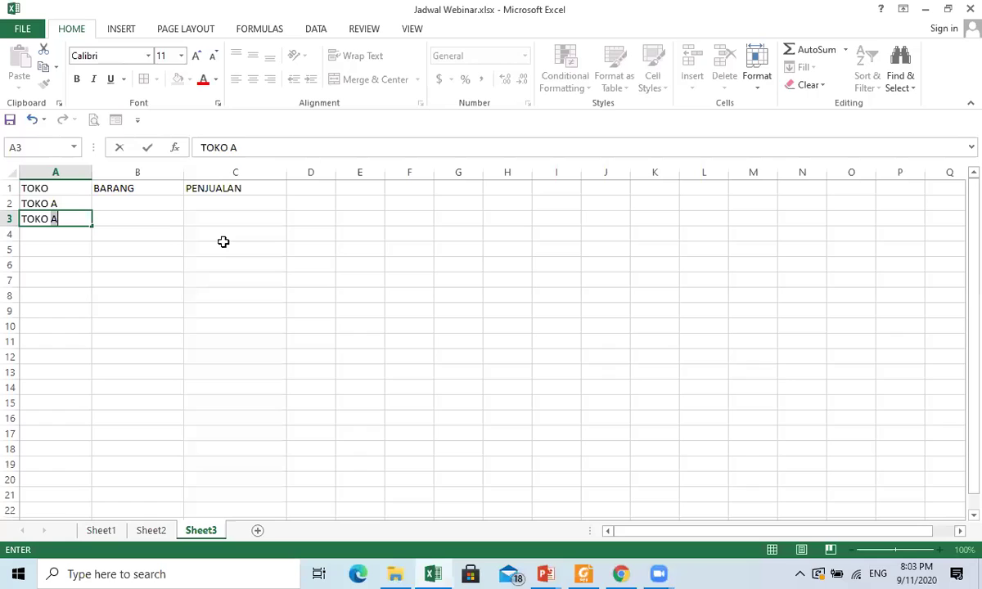
type("B")
key("Return")
type("TOK")
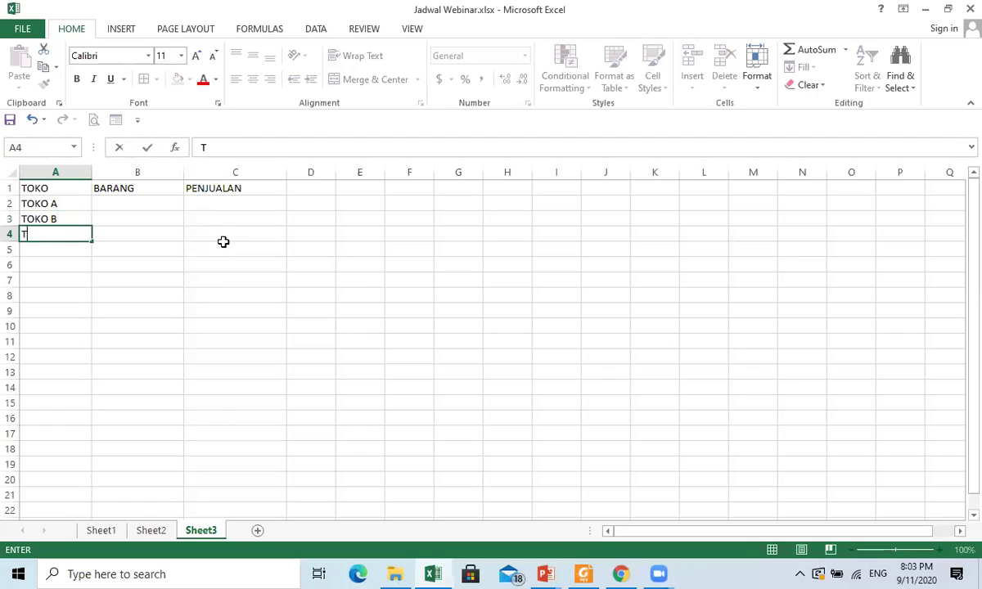
type("O A")
key("Return")
type("TOKO A")
key("Return")
type("TOKO C")
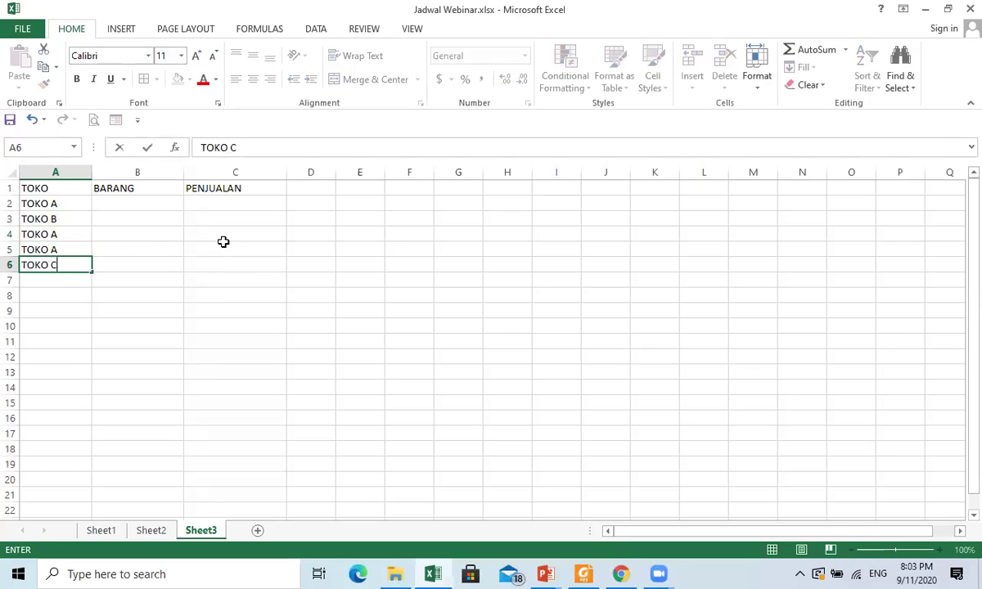
key("Return")
type("TOKO B")
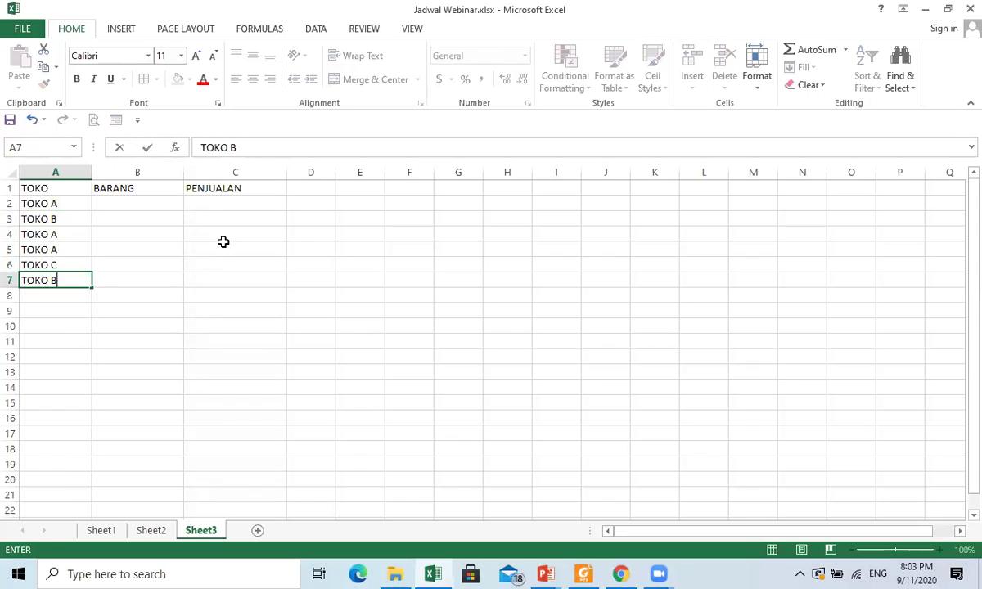
key("Return")
type("T")
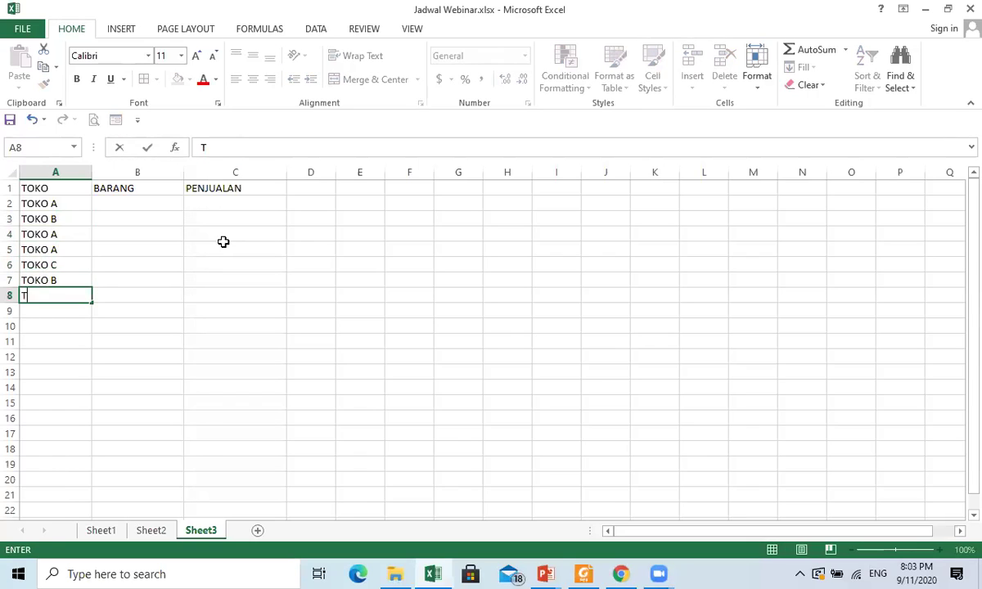
type("OKO B")
key("Return")
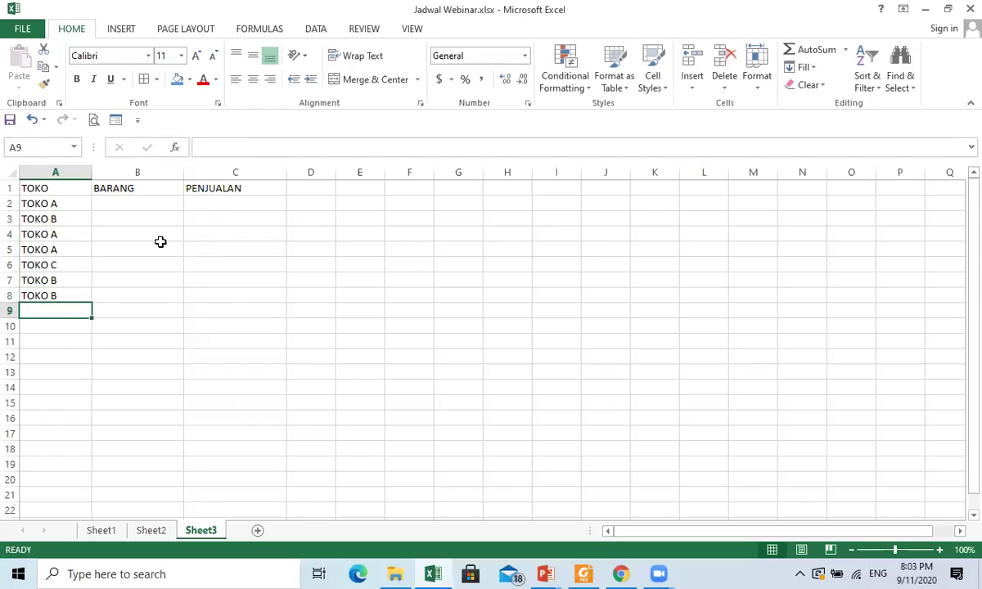
List the goods under BARANG in B2:B8 as Baju, Sepatu, Tas, Baju, Tas, Baju and Tas
left_click(161, 208)
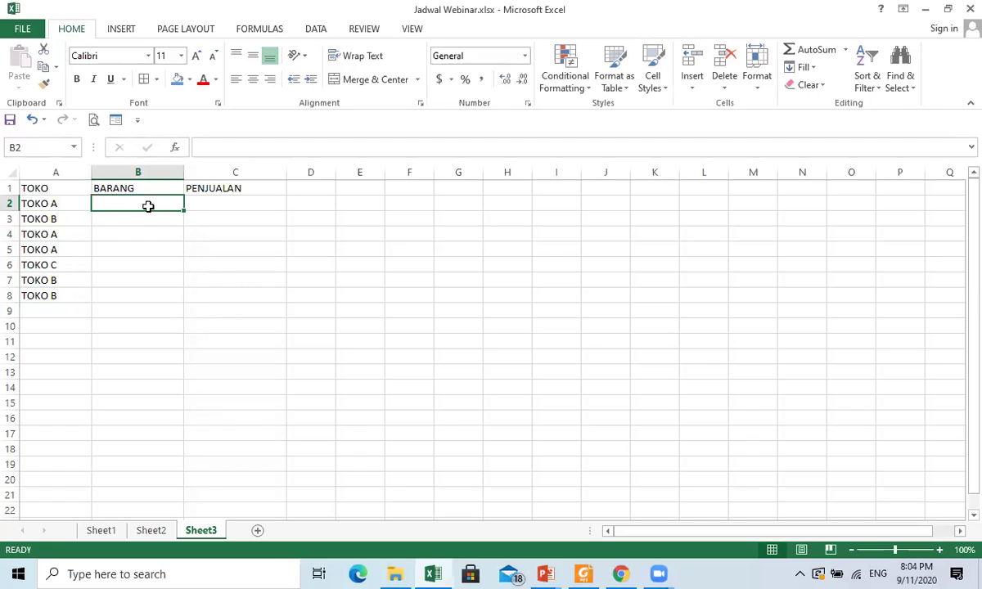
type("Baju")
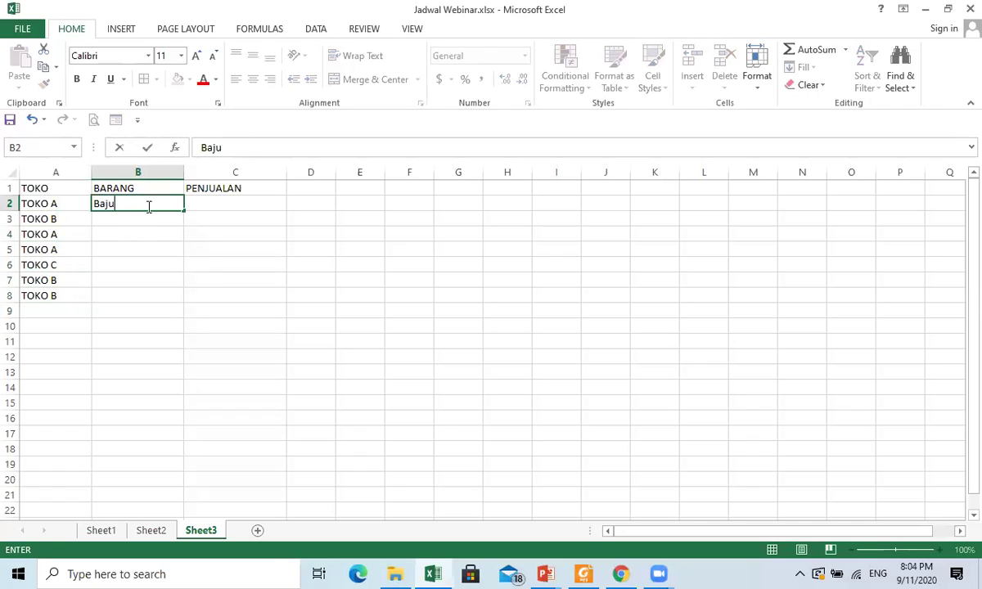
key("Return")
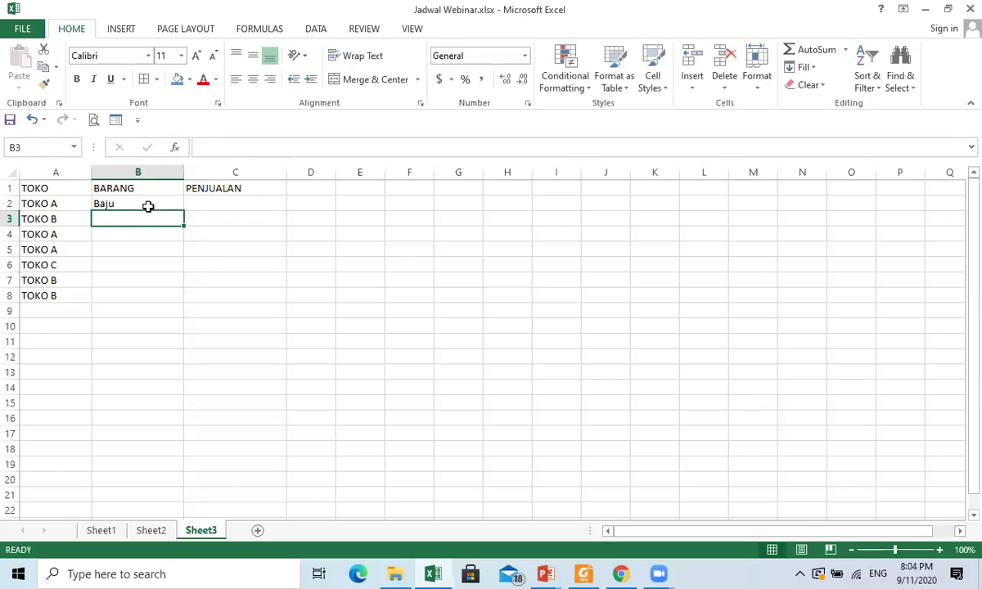
type("Sepatu")
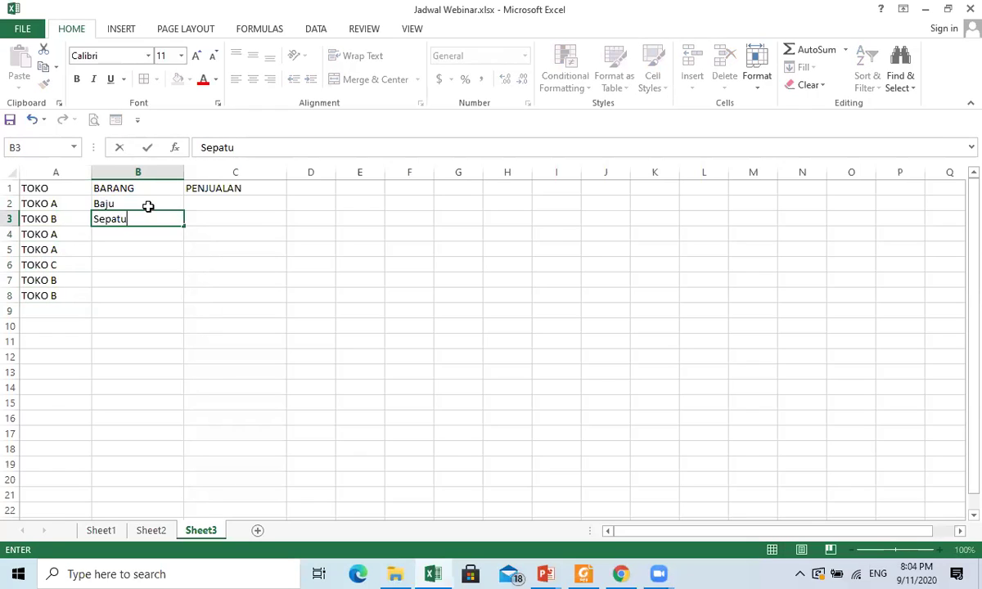
key("Return")
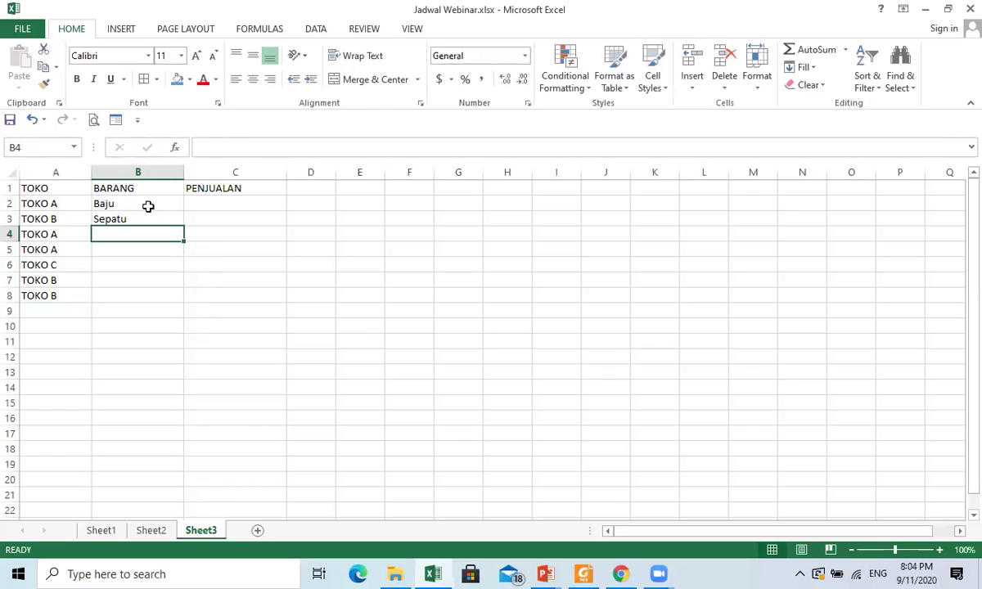
type("Tas")
key("Return")
type("Baju")
key("Return")
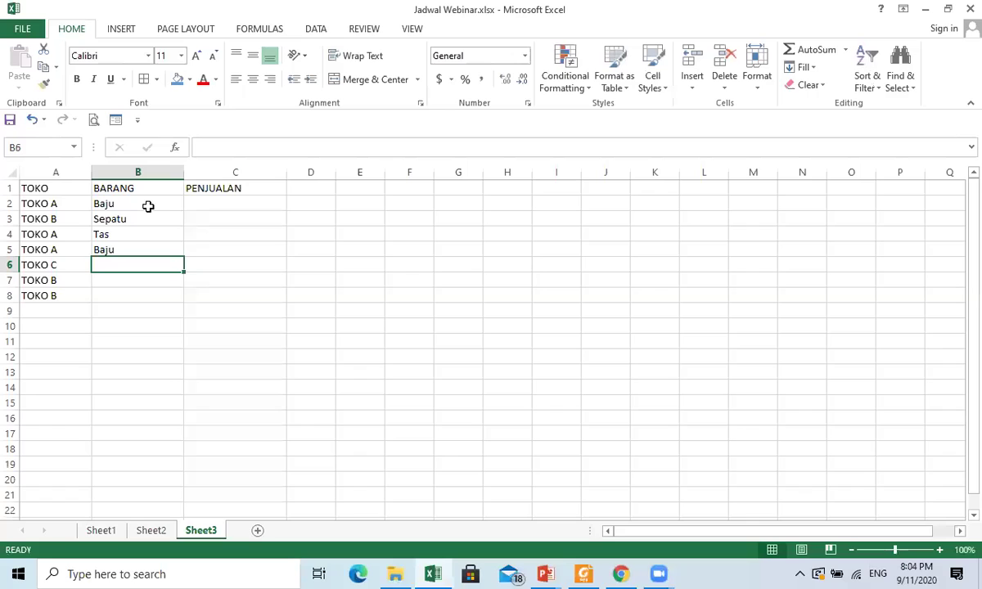
type("Tas")
key("Return")
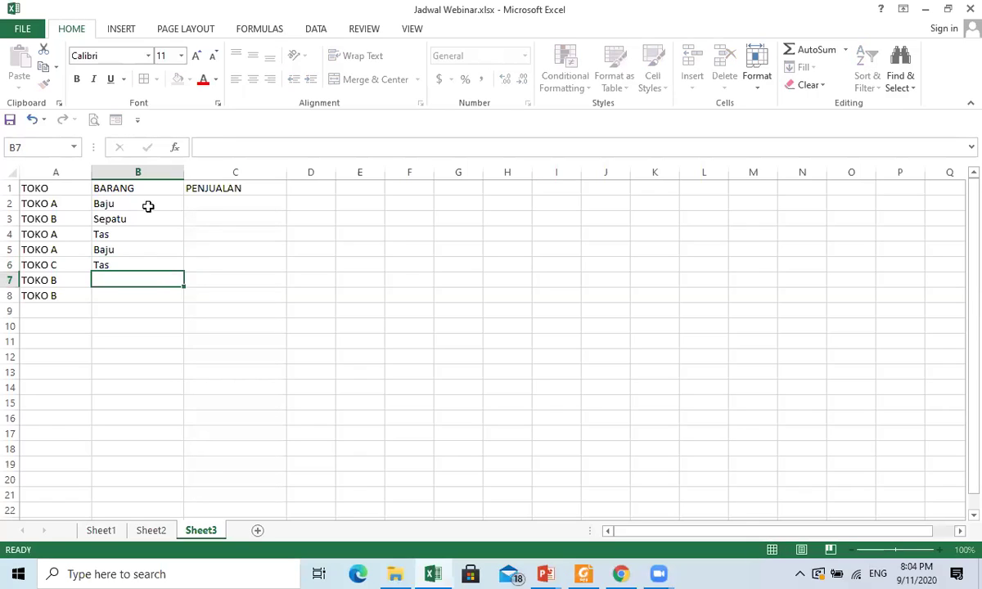
type("Baju")
key("Return")
type("Tas")
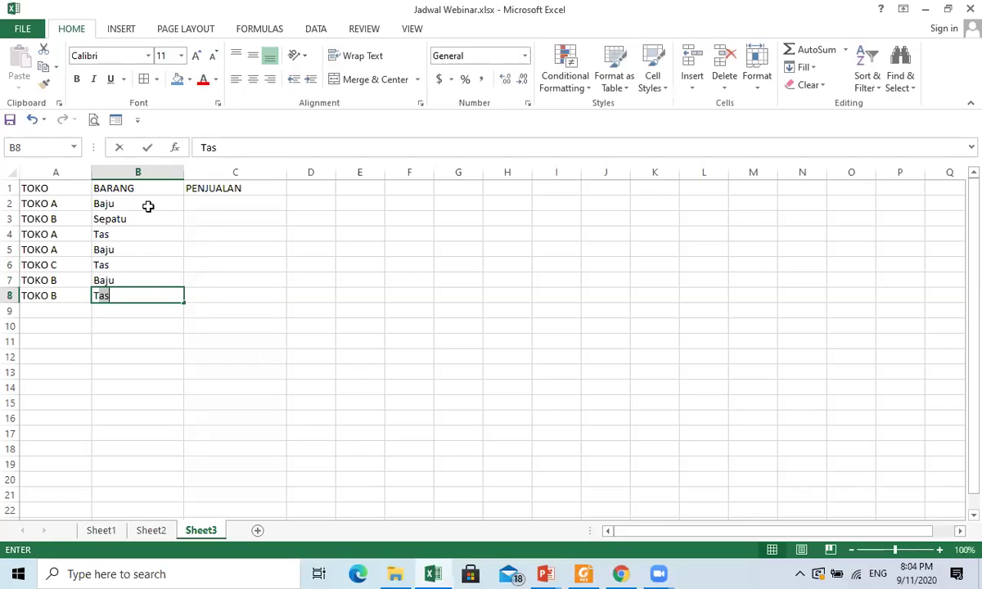
key("Return")
Fill the PENJUALAN column in C2:C8 with 2000000, 3000000, 5000000, 1000000, 1500000, 2500000 and 2500000
key("Right")
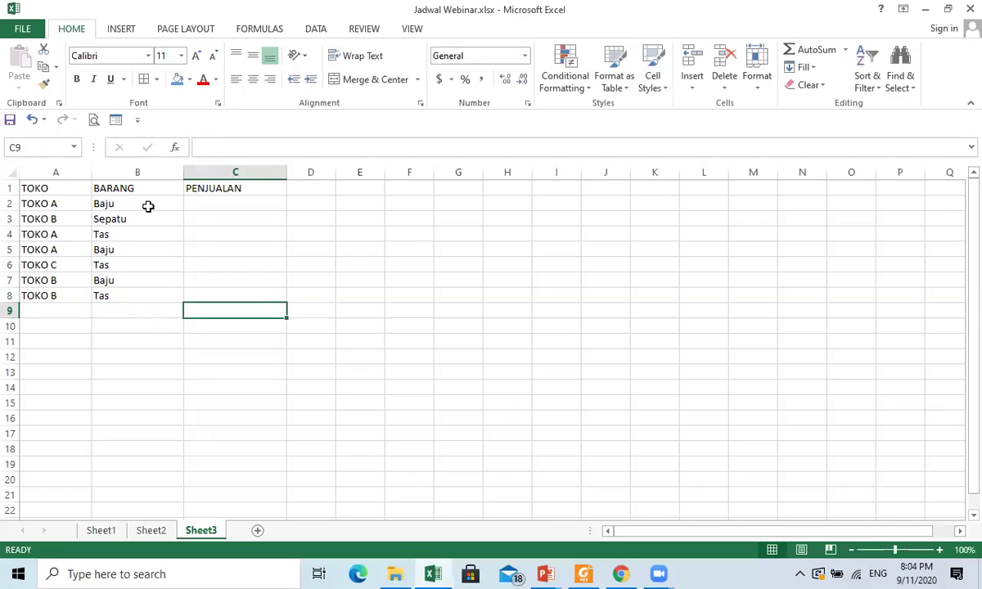
left_click(234, 202)
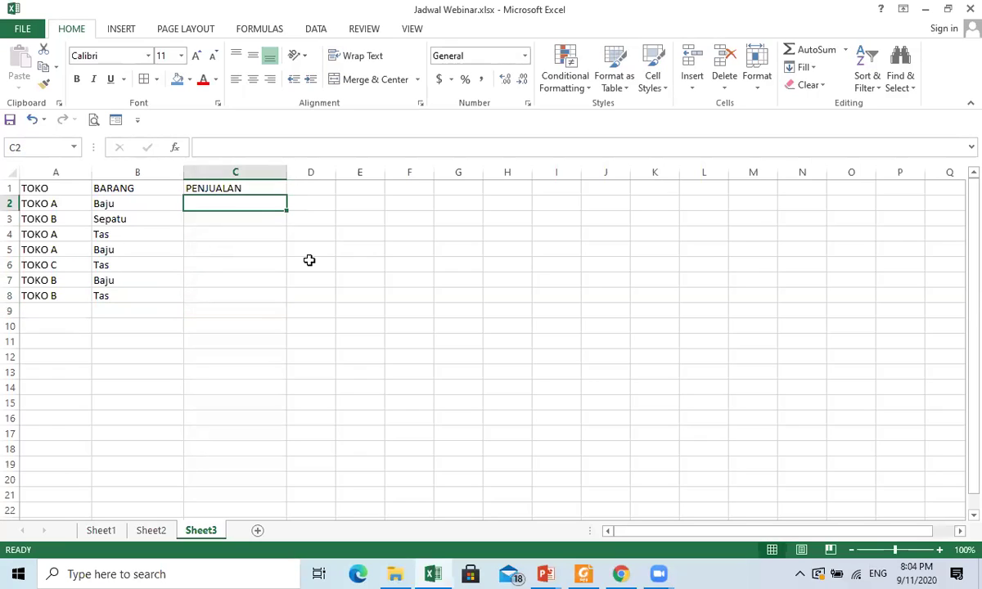
type("2000")
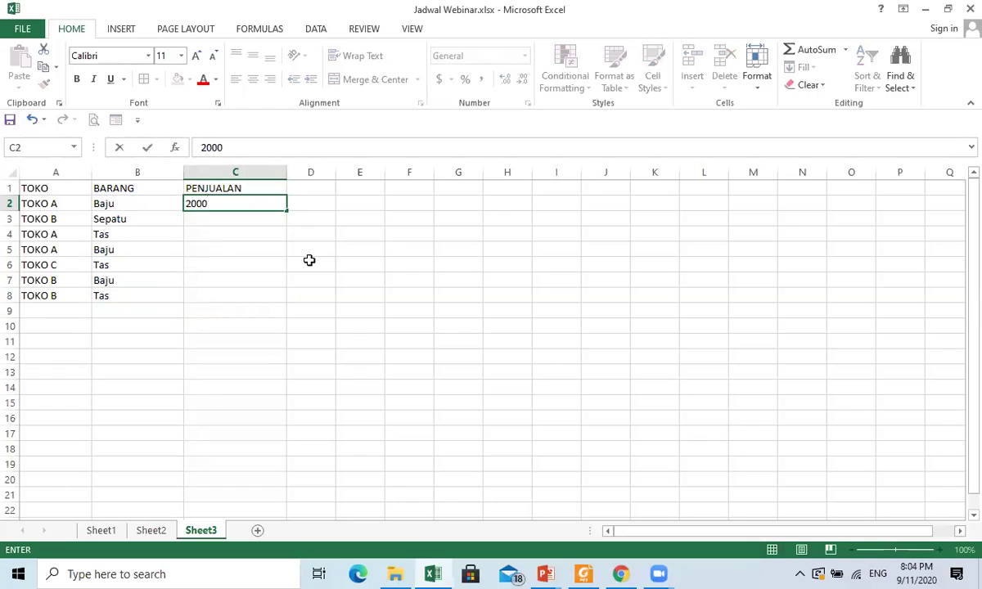
type("000")
key("Return")
type("3000000")
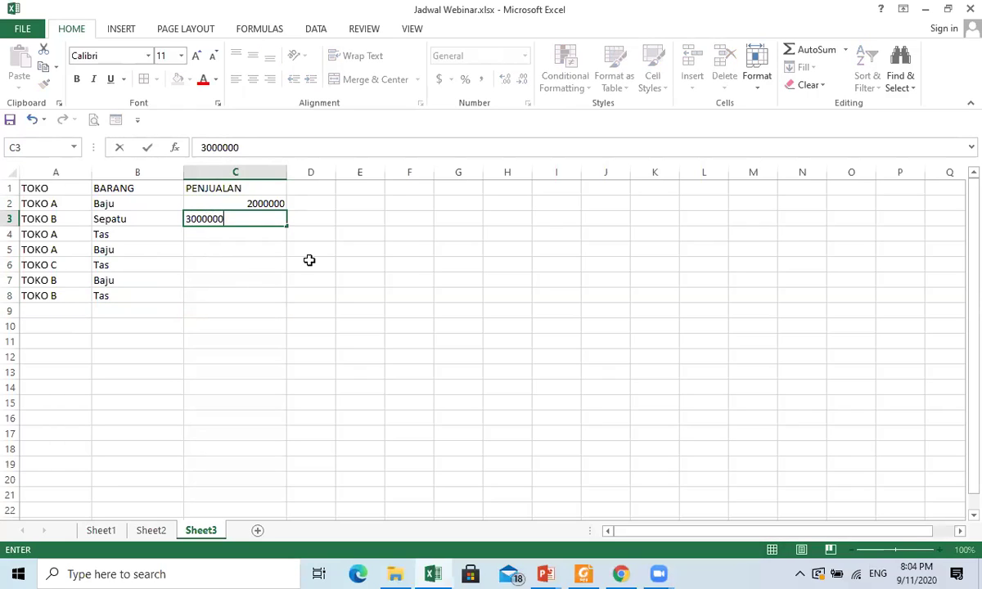
key("Return")
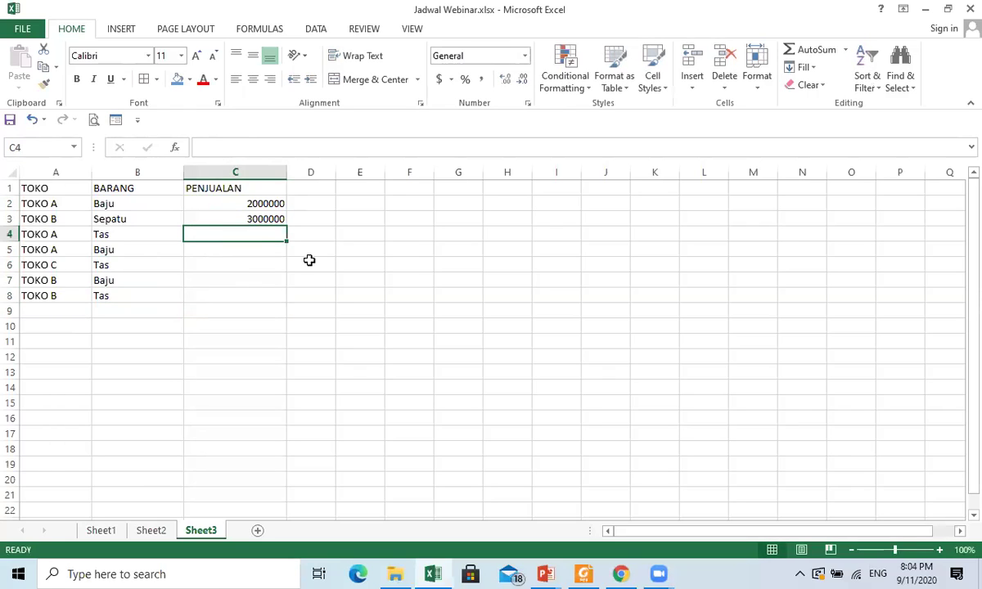
type("5000000")
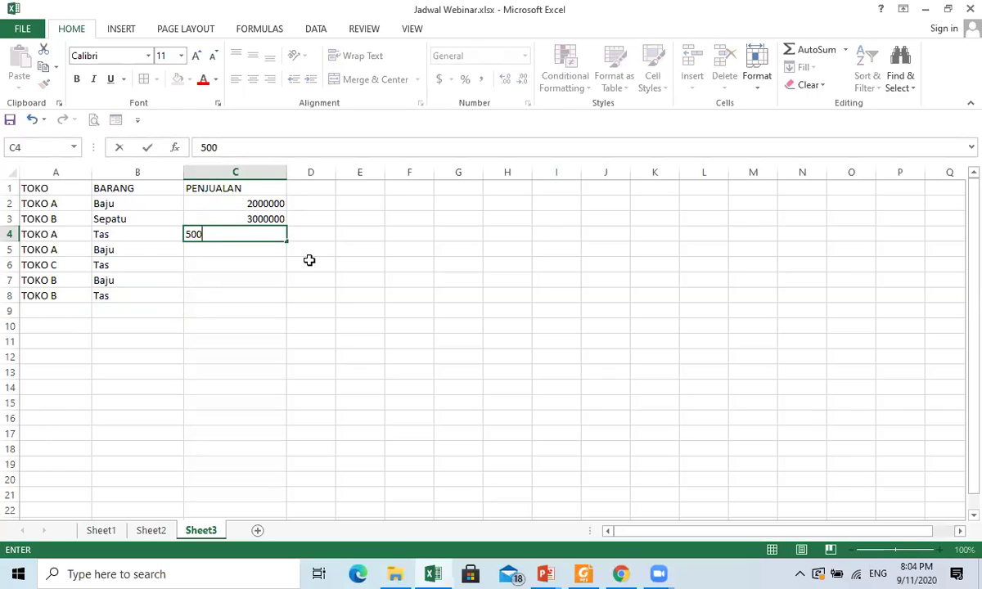
key("Return")
type("1000000")
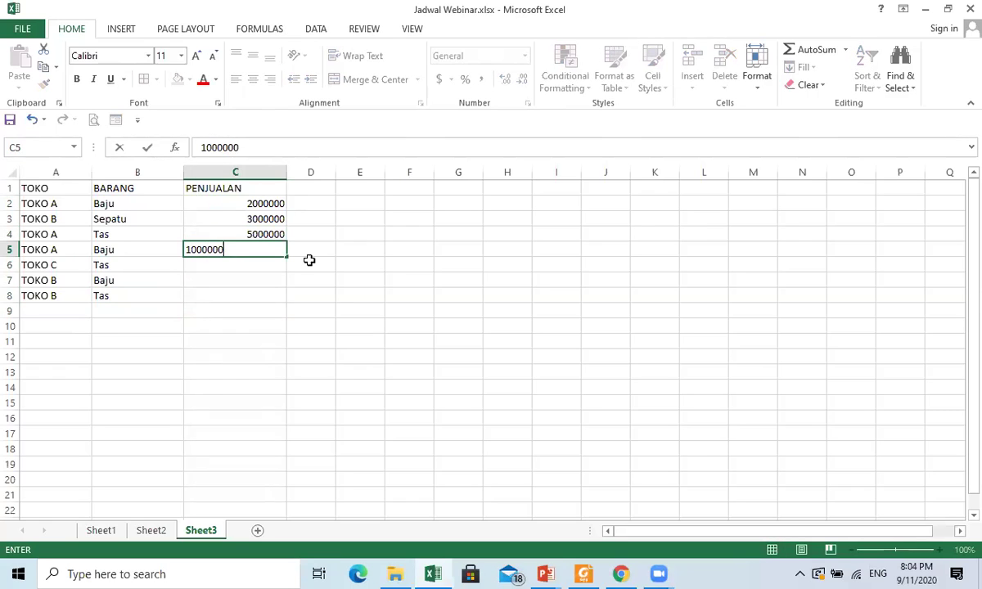
key("Return")
type("1500000")
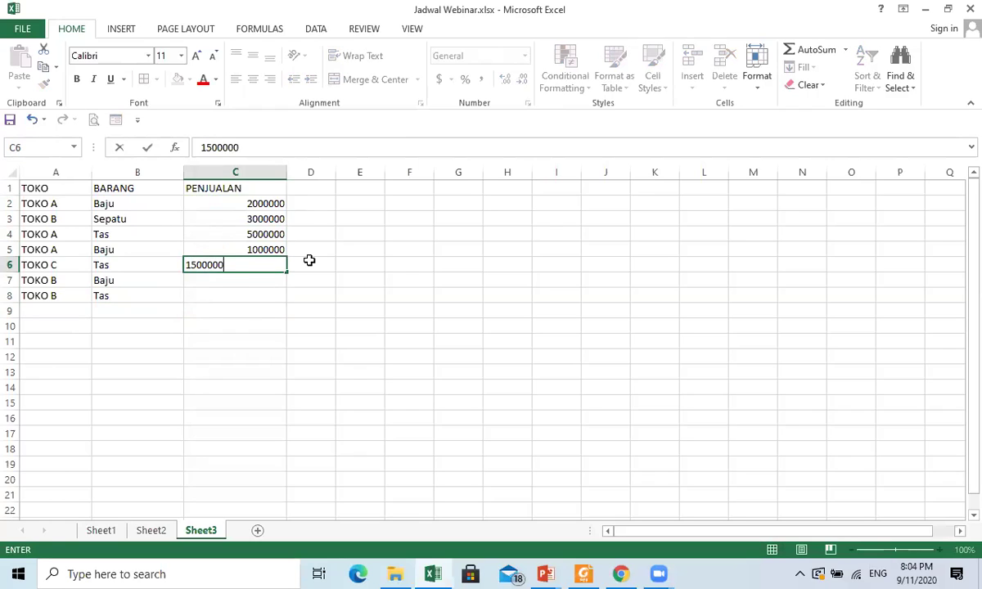
key("Return")
type("5")
key("BackSpace")
type("2500000")
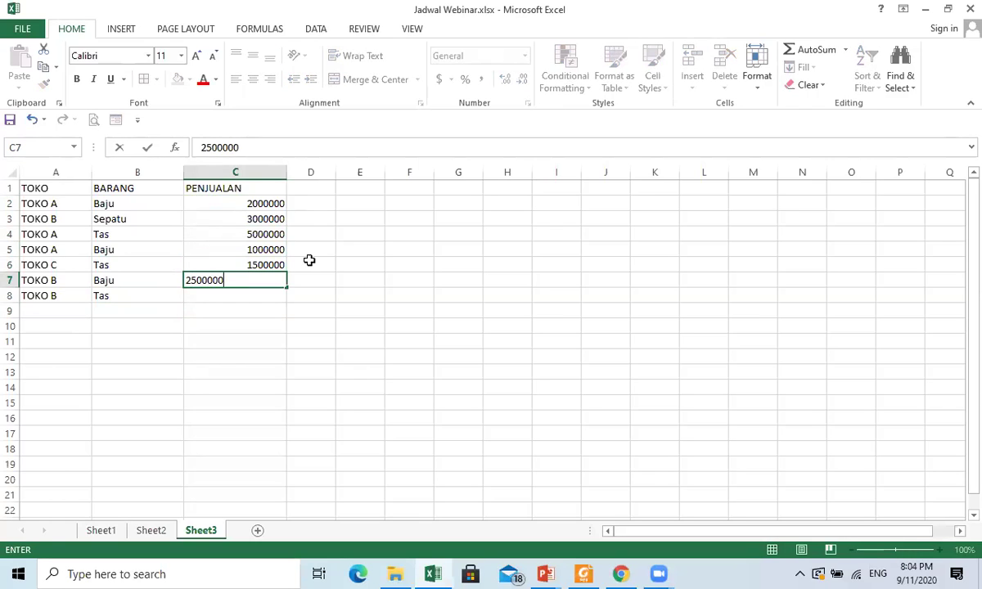
key("Return")
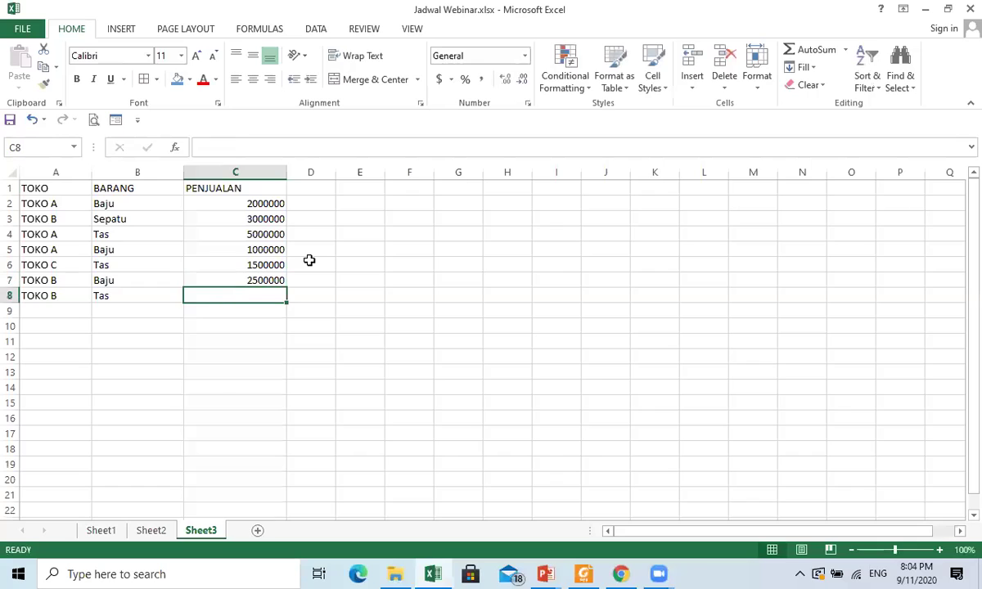
type("2500")
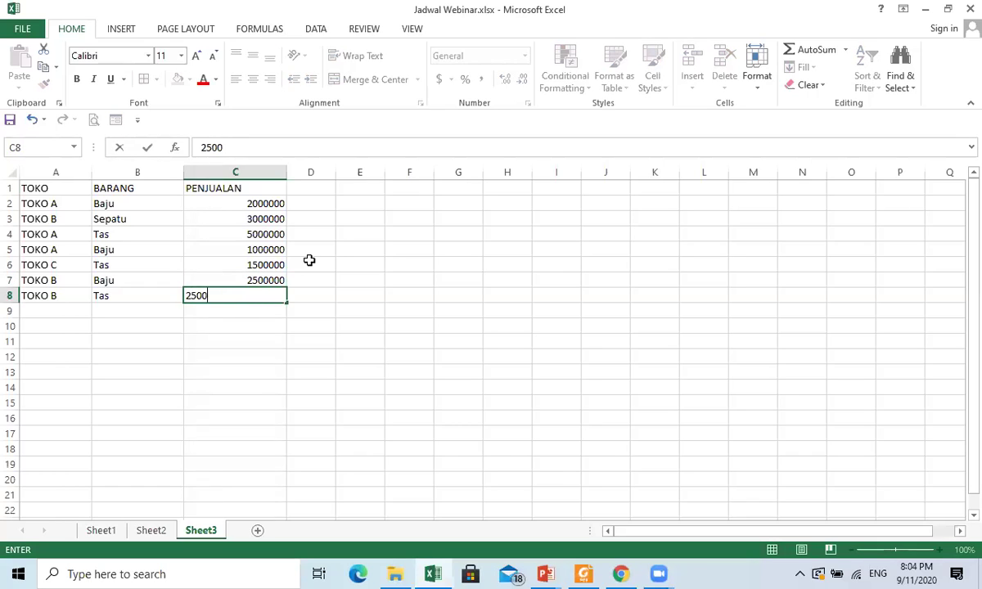
type("000")
key("Return")
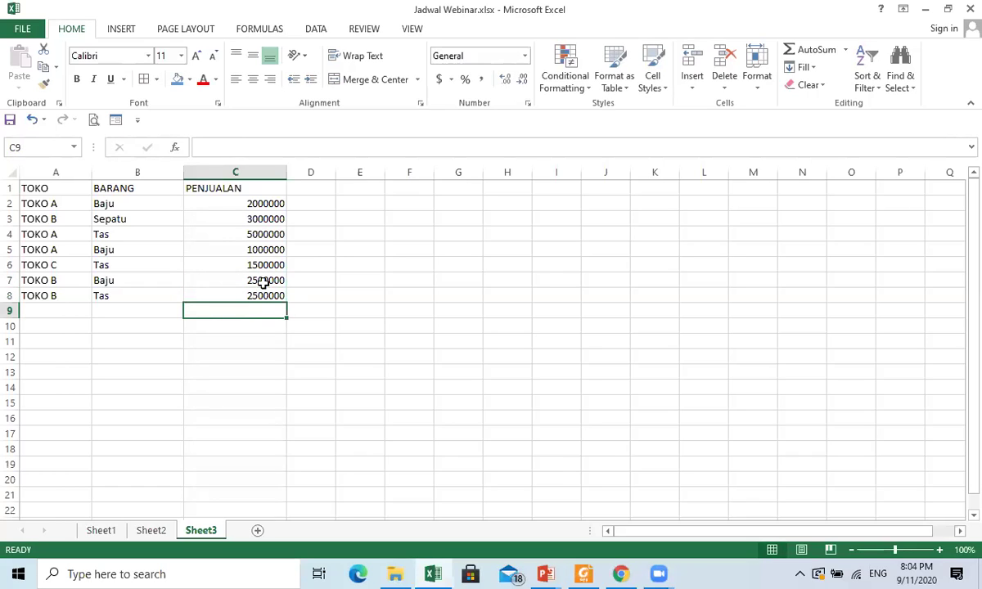
Narrow the PENJUALAN column slightly and select its first sales value in C2
left_click_drag(287, 173, 267, 178)
left_click(219, 217)
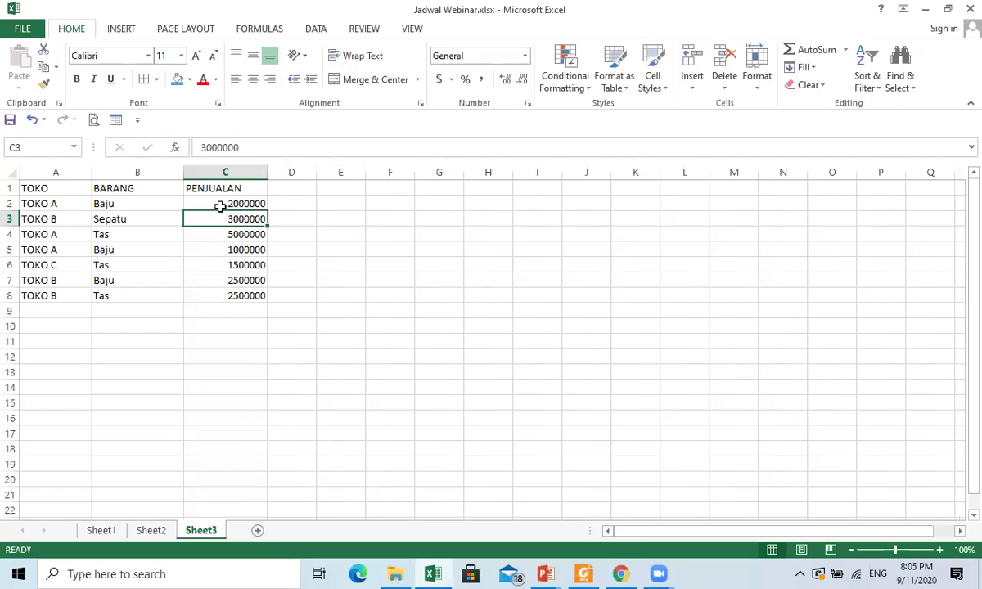
left_click(222, 205)
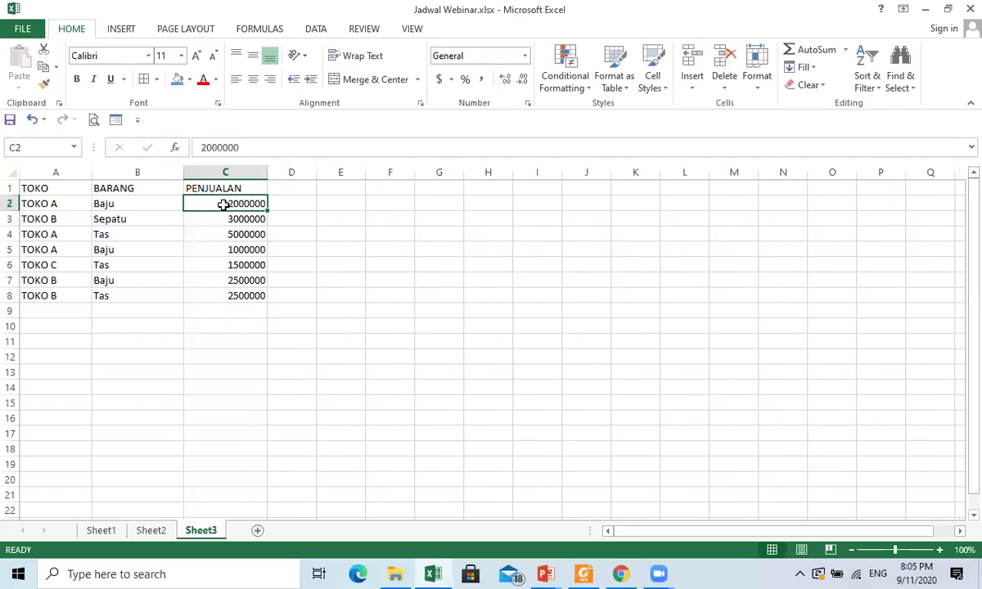
Apply all borders to the store sales table in A1:C8
left_click(56, 188)
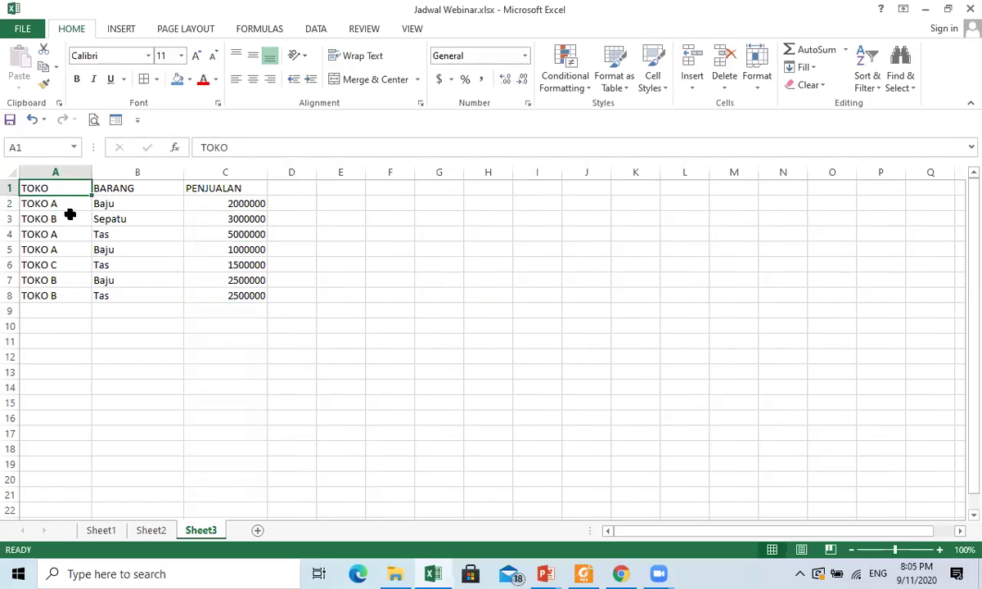
left_click_drag(110, 188, 226, 294)
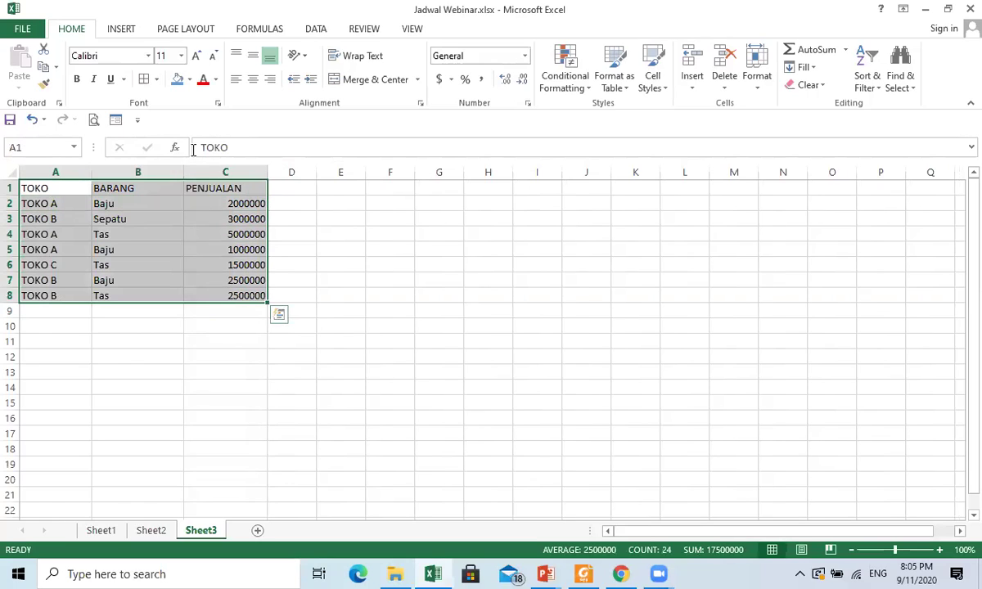
left_click(144, 81)
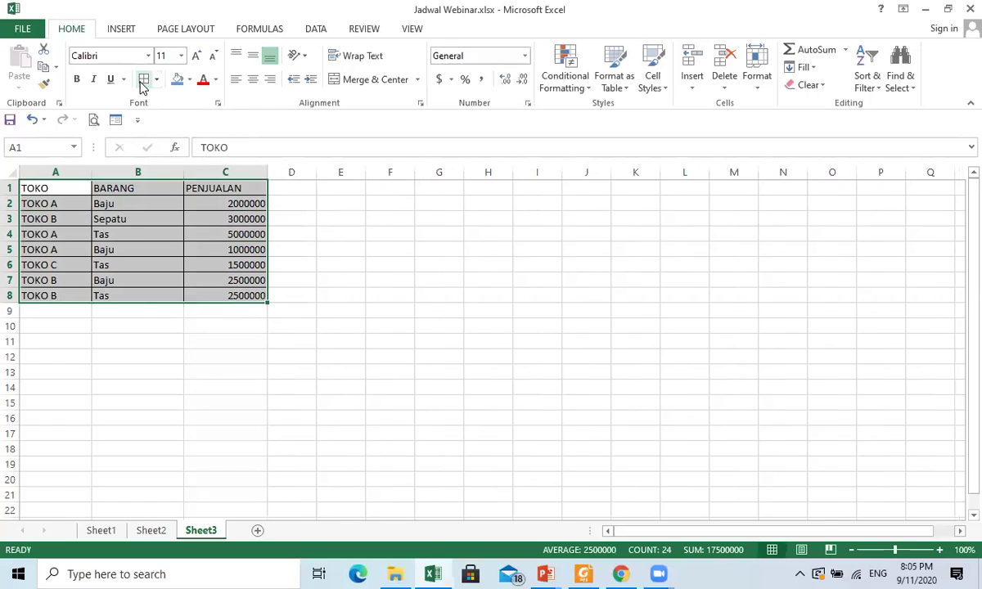
left_click(134, 339)
left_click(111, 388)
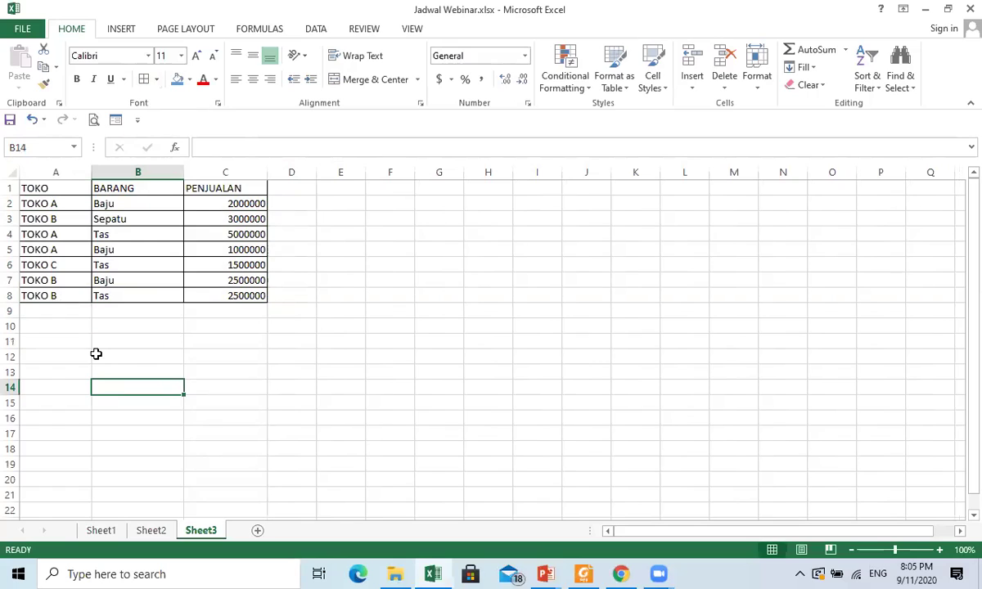
Start creating a PivotTable from the store sales table, with Sheet3 A1:C8 as the source range
left_click_drag(50, 190, 218, 292)
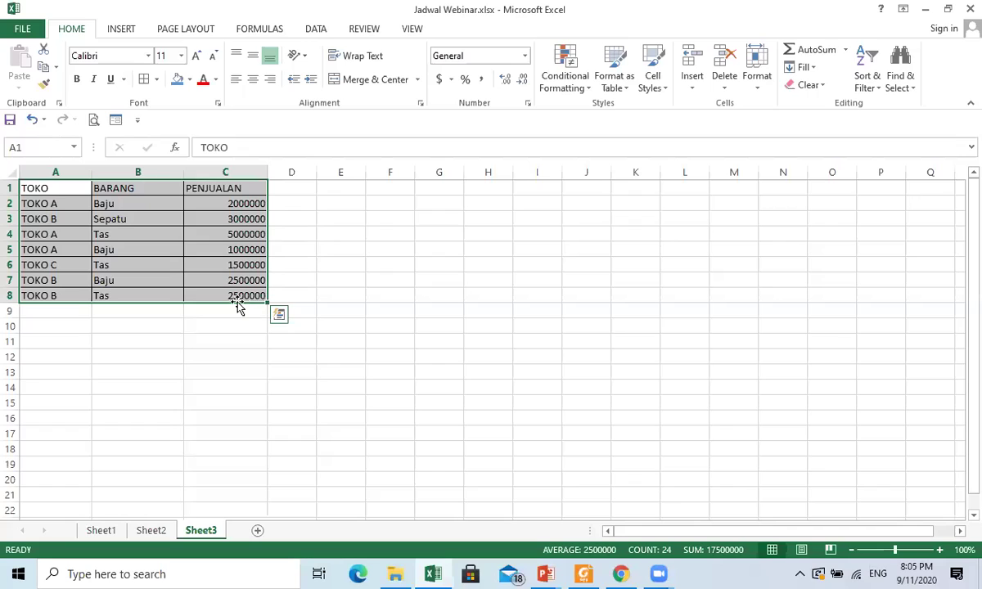
left_click(121, 33)
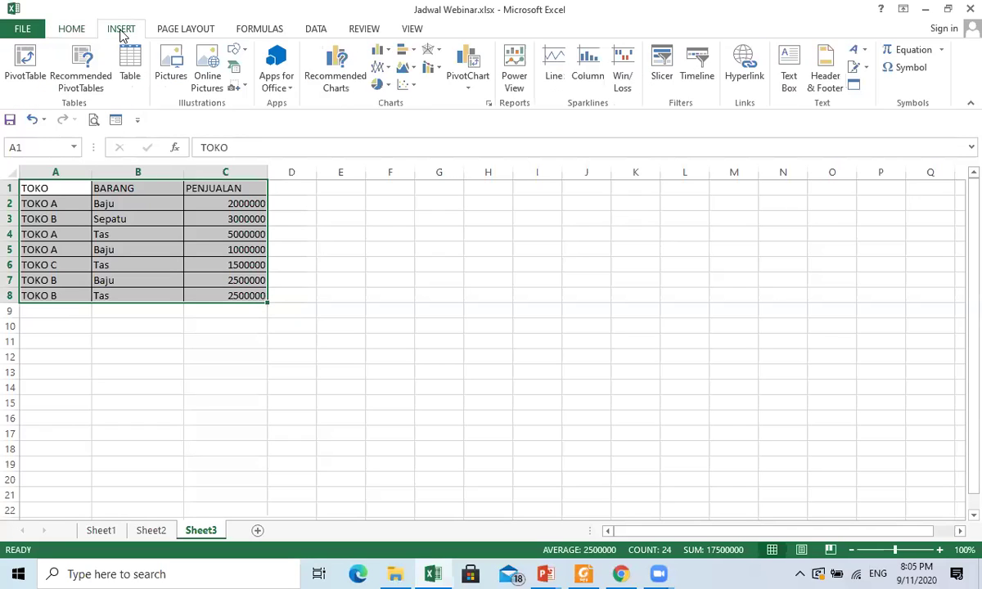
left_click(23, 60)
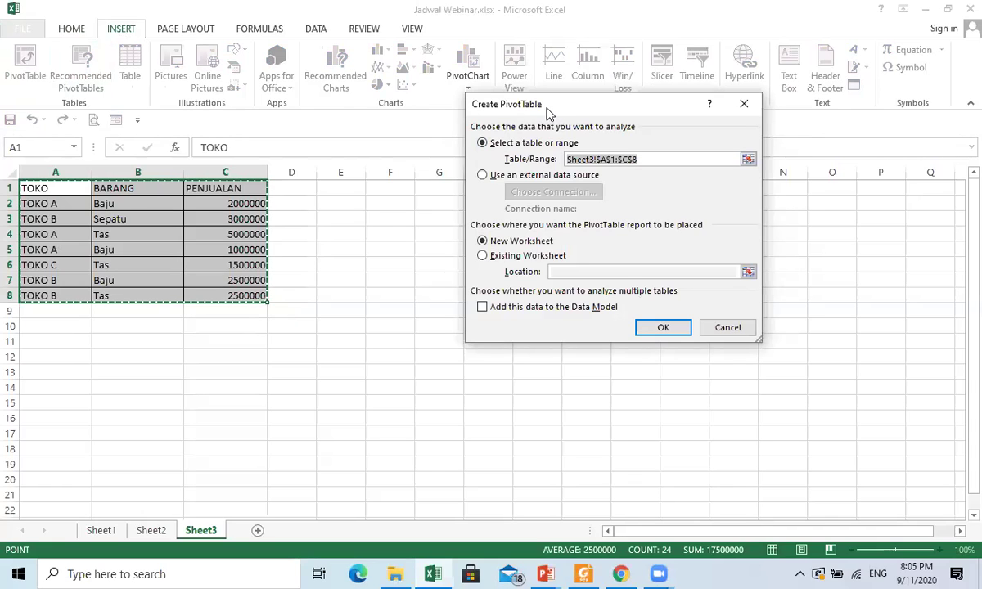
left_click_drag(547, 113, 487, 172)
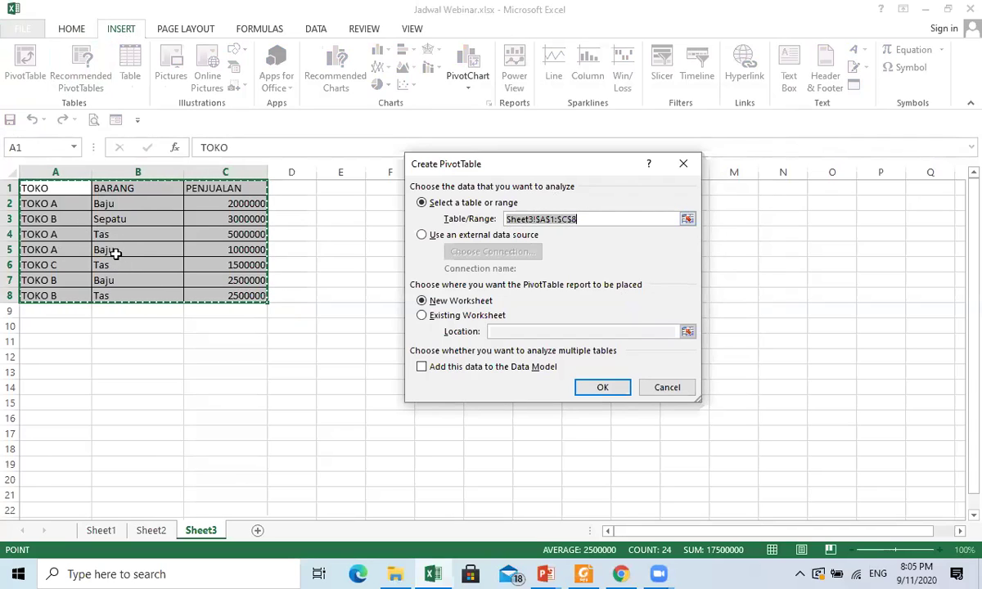
left_click_drag(577, 219, 504, 220)
Choose the existing worksheet for the PivotTable report and set its location to F1:G11 on Sheet3
left_click(439, 305)
left_click(454, 320)
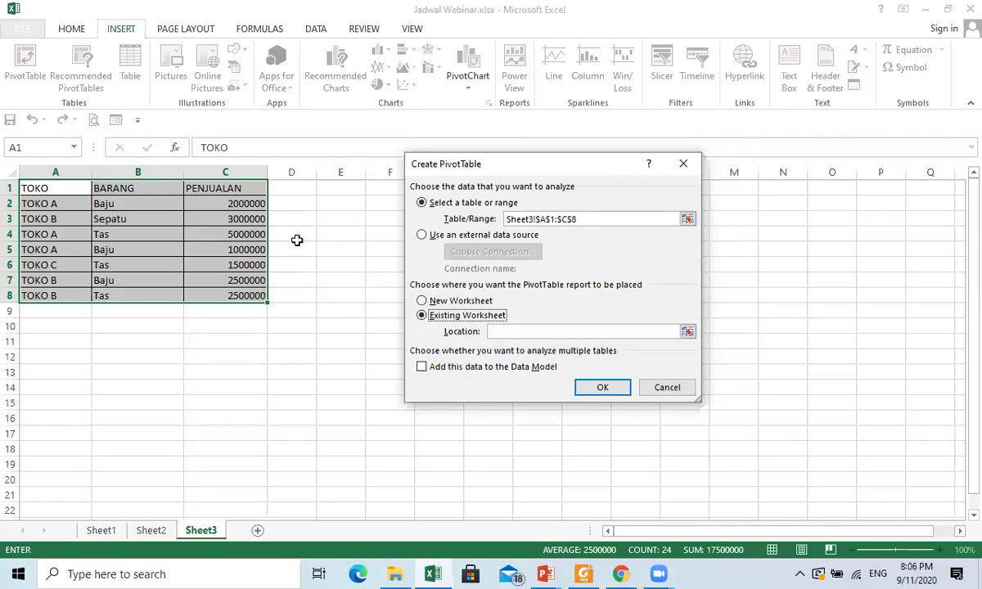
left_click(517, 333)
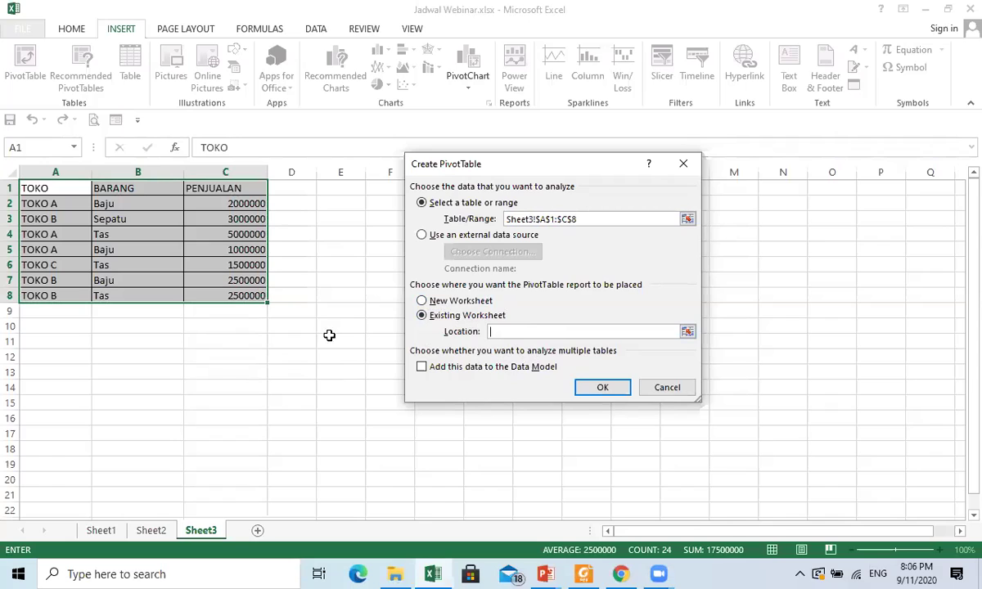
left_click(384, 189)
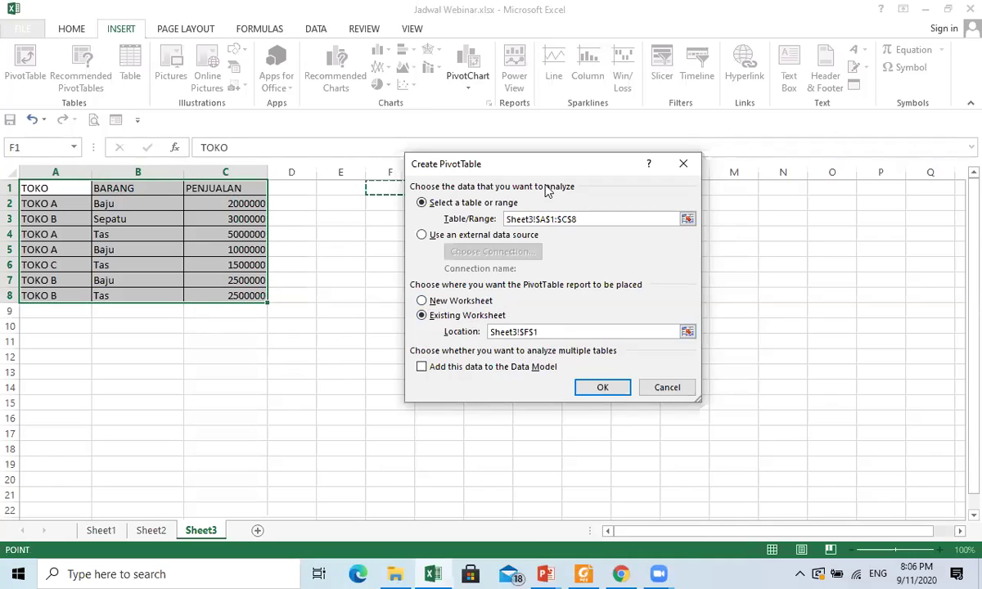
left_click_drag(400, 190, 448, 336)
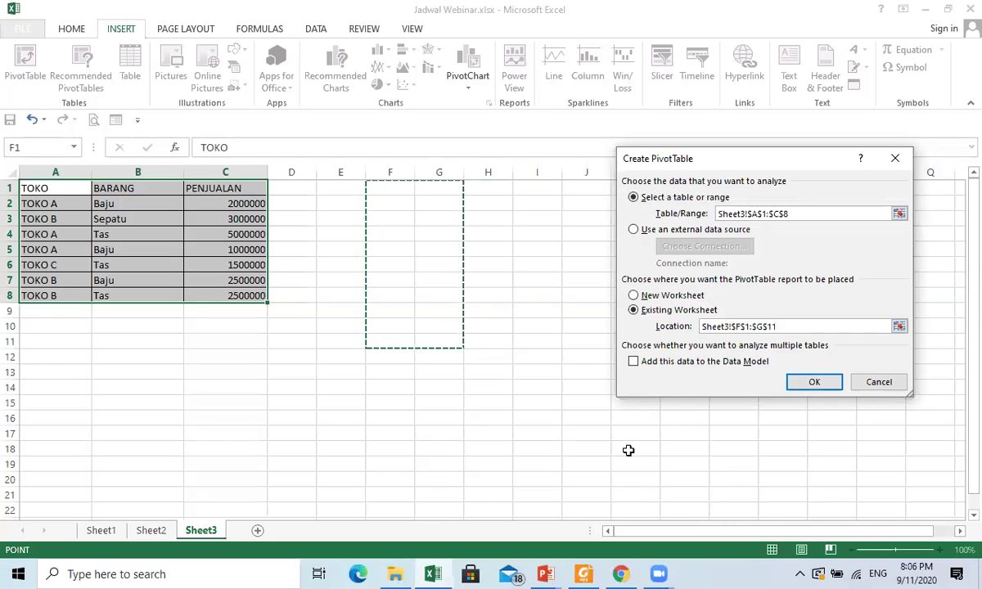
left_click(396, 193)
left_click_drag(396, 193, 426, 344)
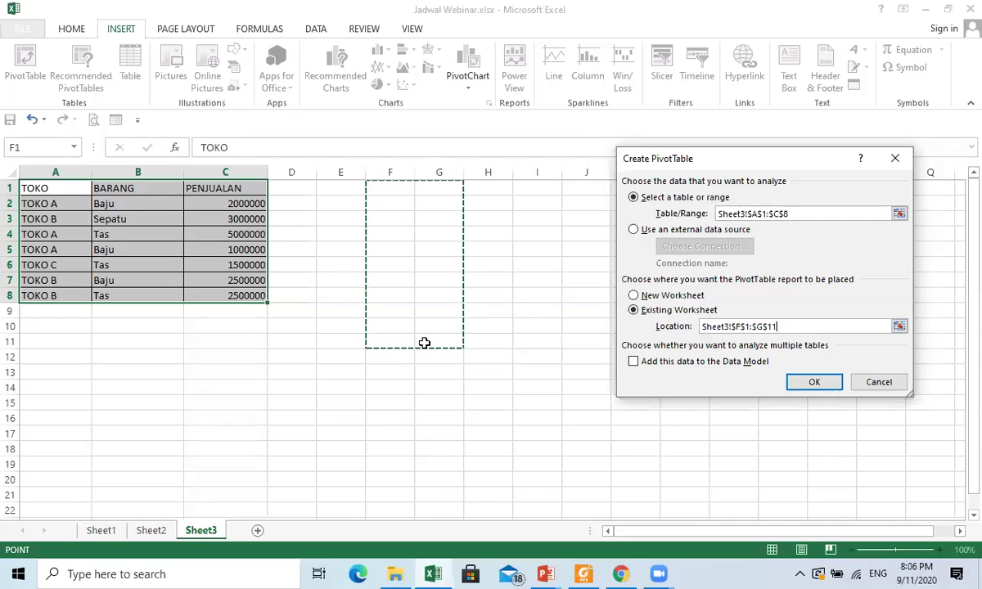
Create the empty PivotTable on Sheet3 and select a cell inside it to display its field list
left_click(832, 383)
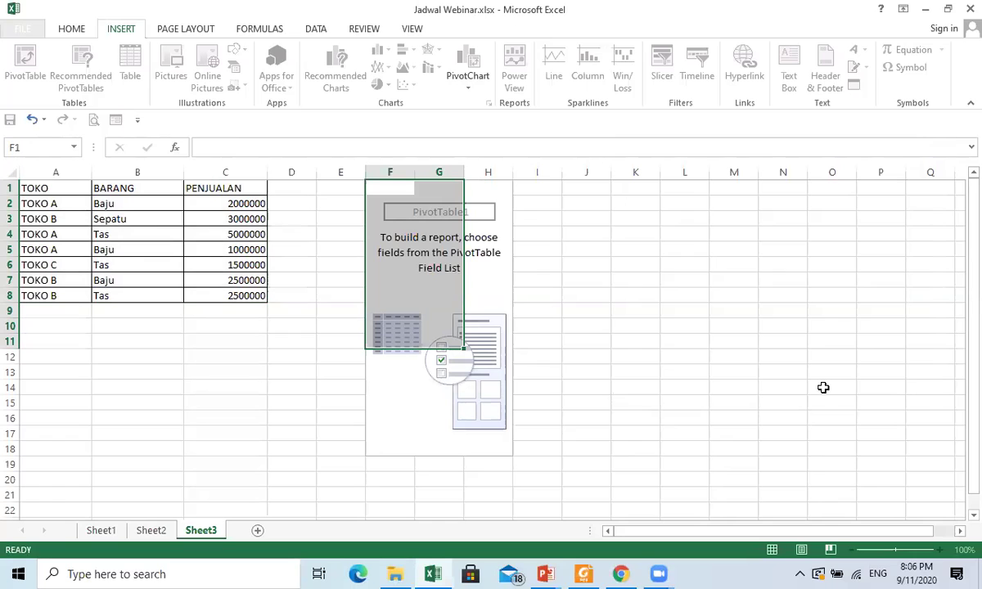
left_click(315, 382)
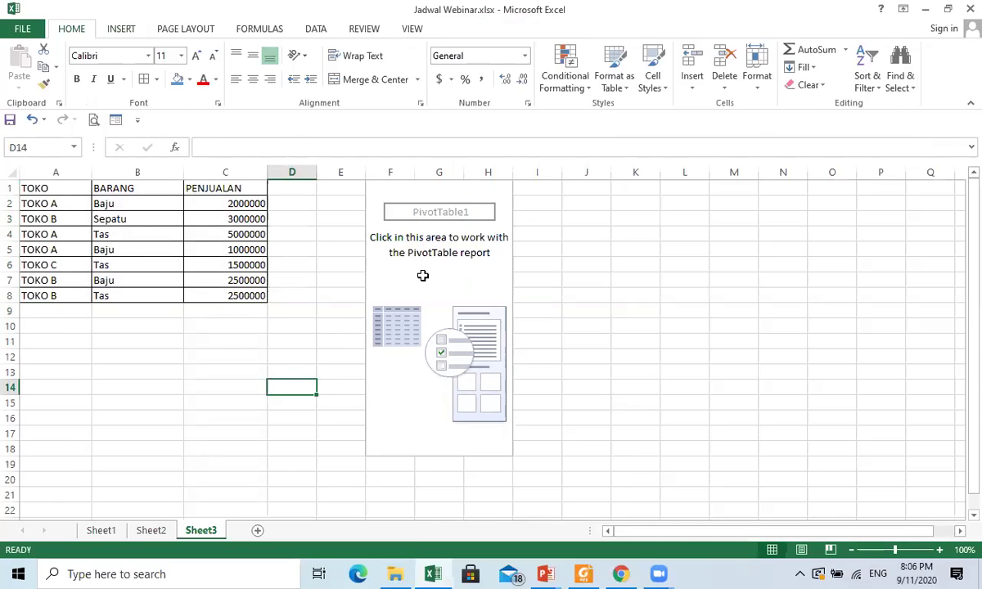
left_click(391, 279)
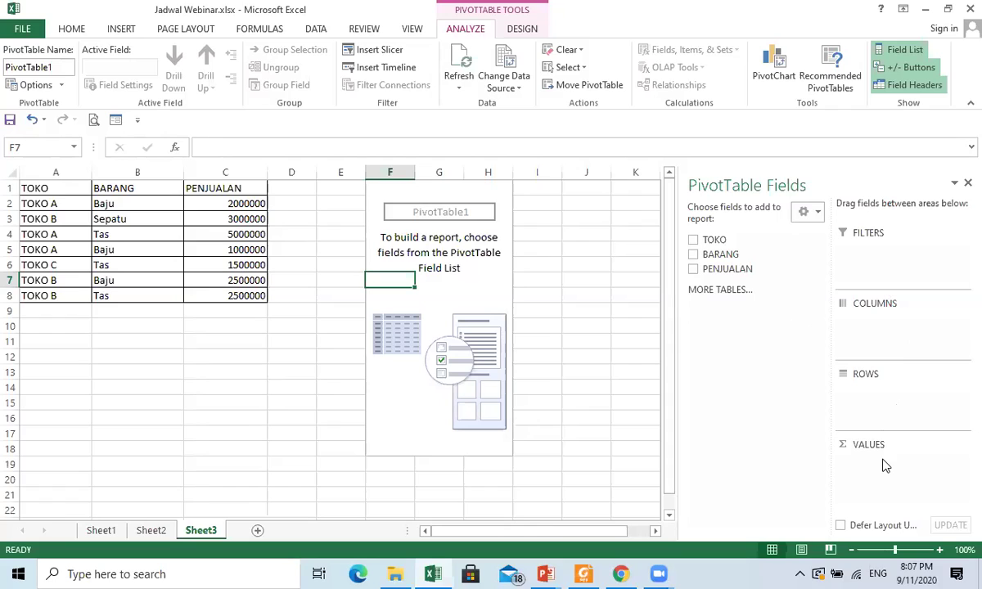
Lay out the PivotTable with BARANG as rows, TOKO as columns and the sum of PENJUALAN as values, and narrow the fields pane
left_click(695, 242)
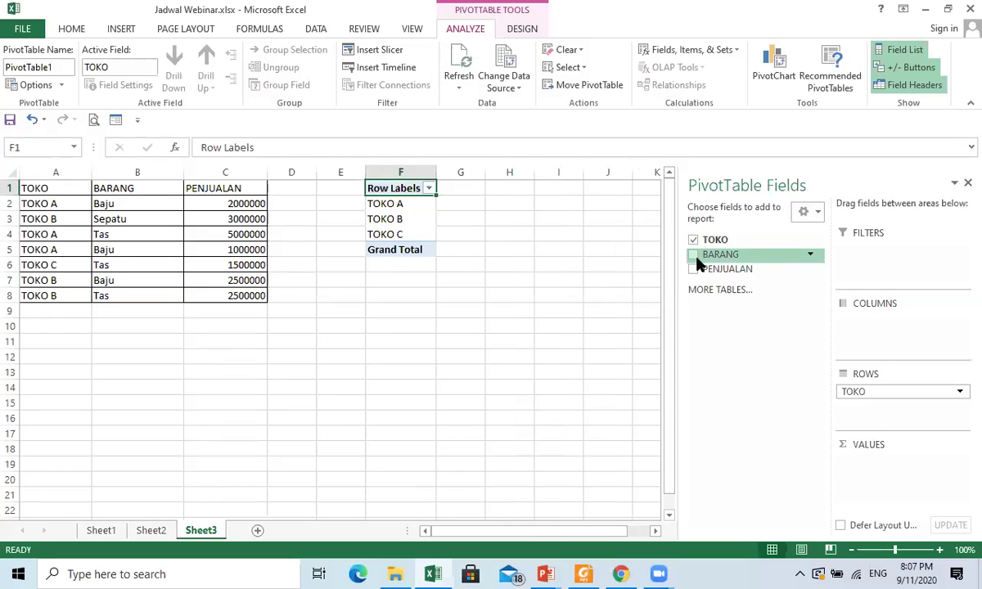
left_click(695, 256)
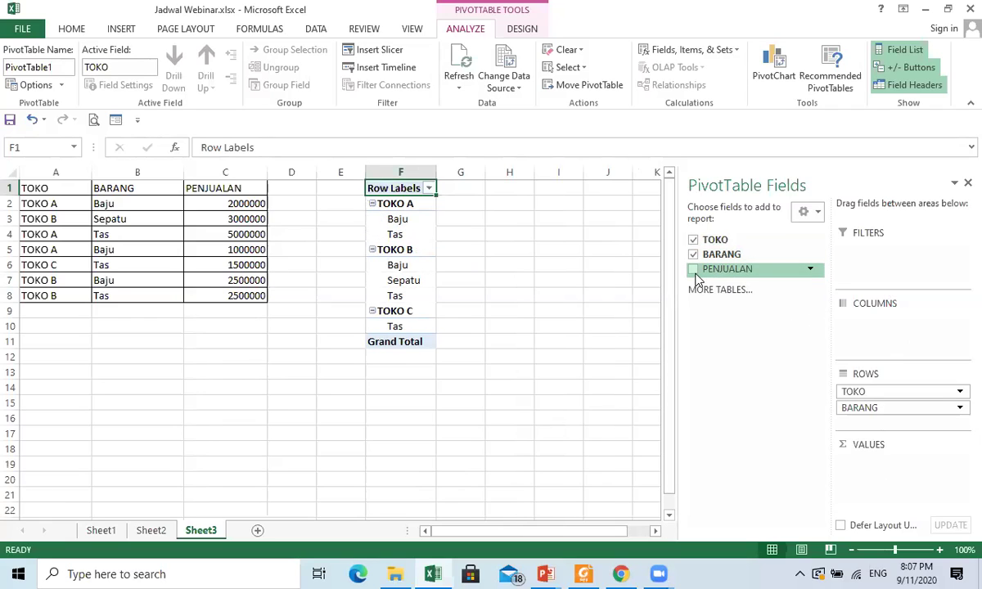
left_click(695, 271)
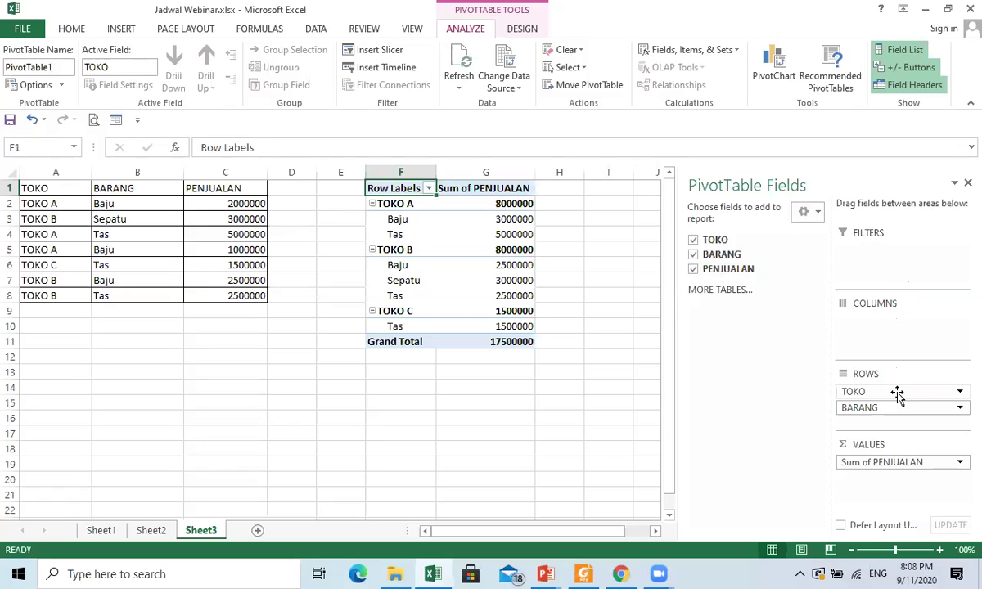
left_click_drag(898, 392, 903, 326)
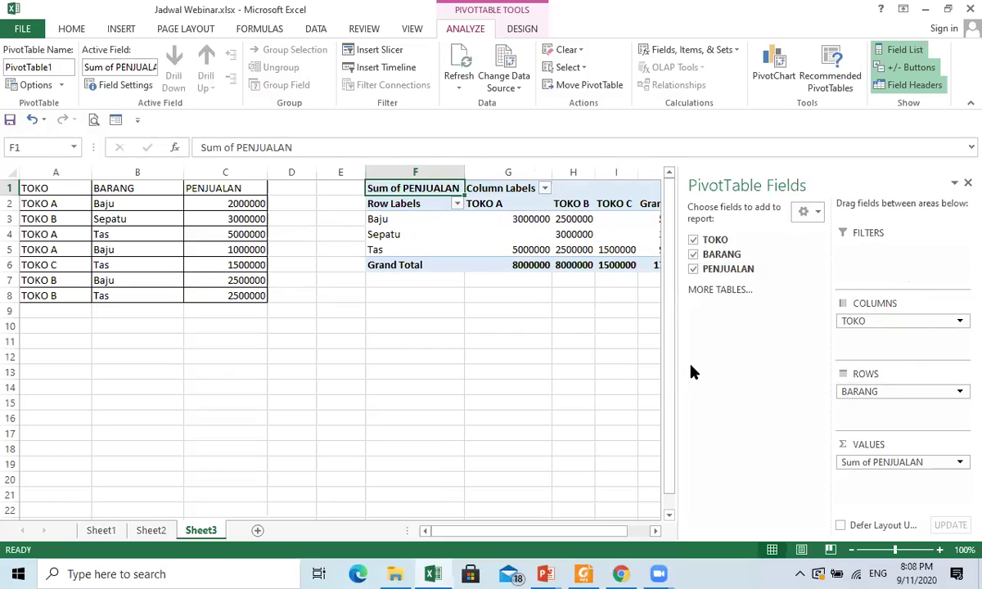
left_click_drag(680, 371, 743, 370)
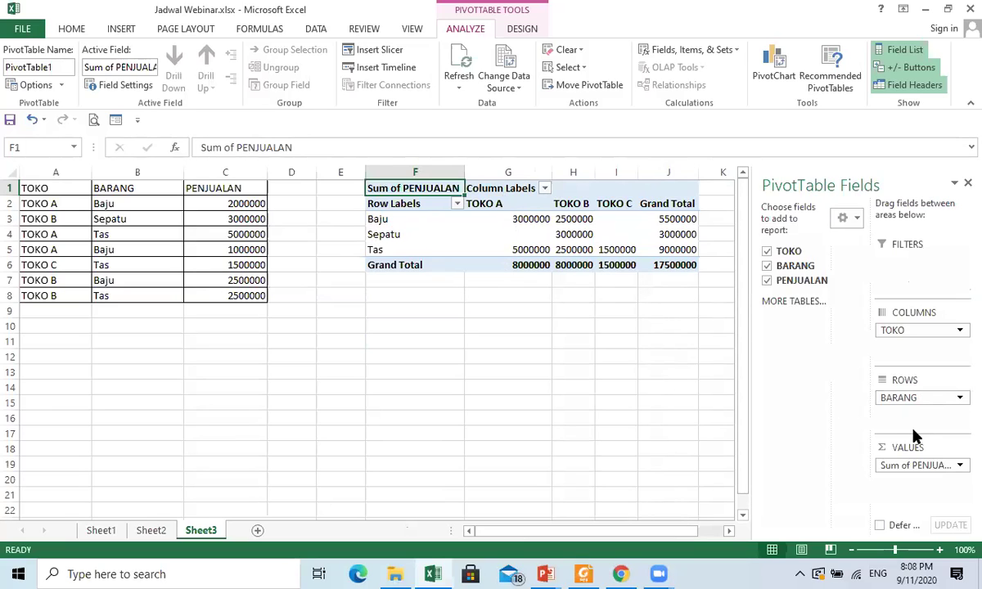
Swap the PivotTable fields to put TOKO in rows and BARANG in columns, and restore the previous arrangement
left_click_drag(897, 330, 922, 325)
left_click_drag(917, 394, 423, 240)
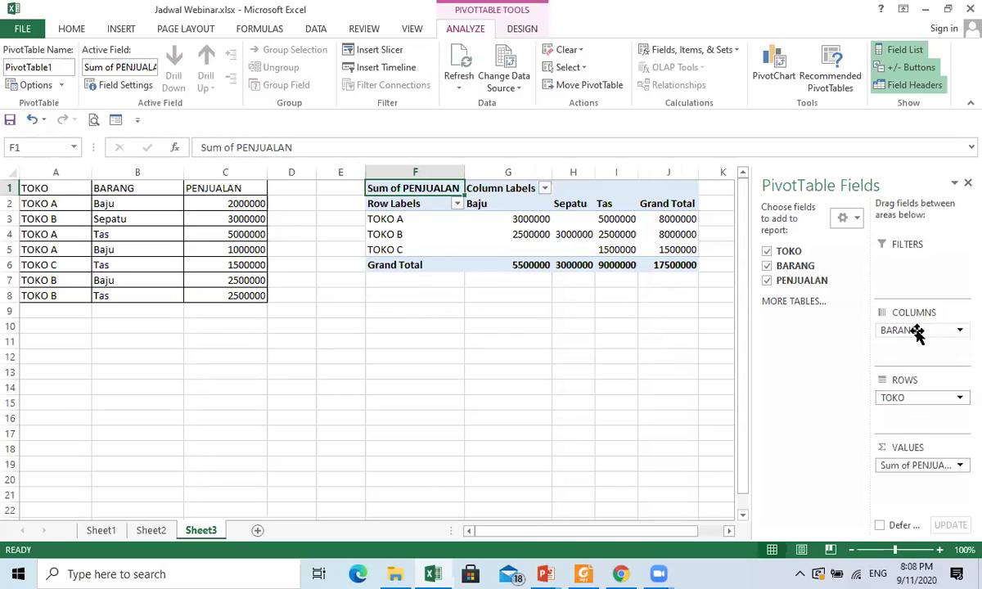
mouse_move(917, 331)
left_mouse_down()
mouse_move(943, 384)
mouse_move(933, 412)
mouse_move(942, 342)
mouse_move(927, 336)
left_mouse_up()
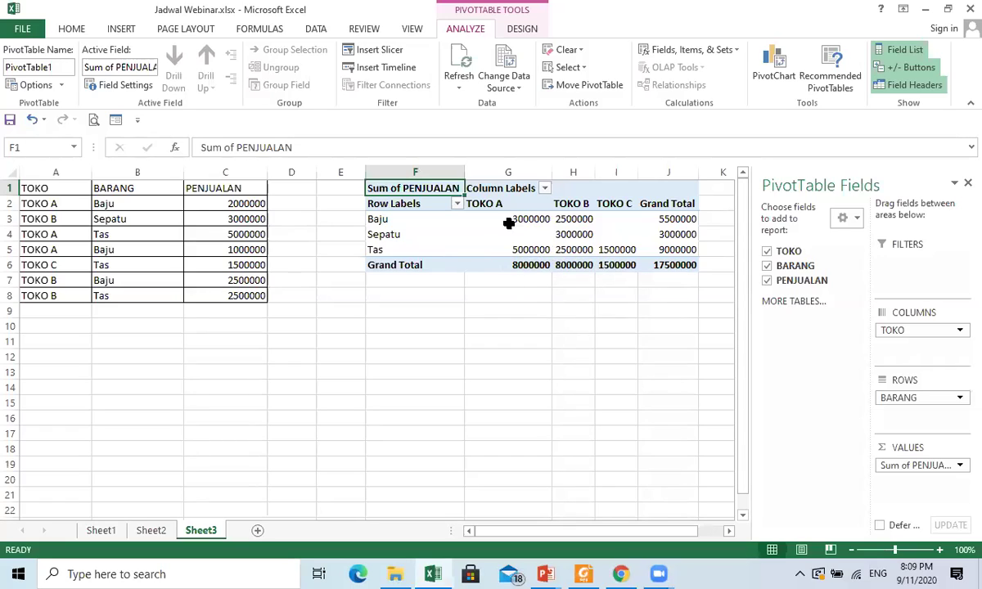
Narrow PivotTable column G slightly and widen columns H and I for the TOKO B and TOKO C sales
left_click_drag(549, 173, 543, 173)
left_click(541, 170)
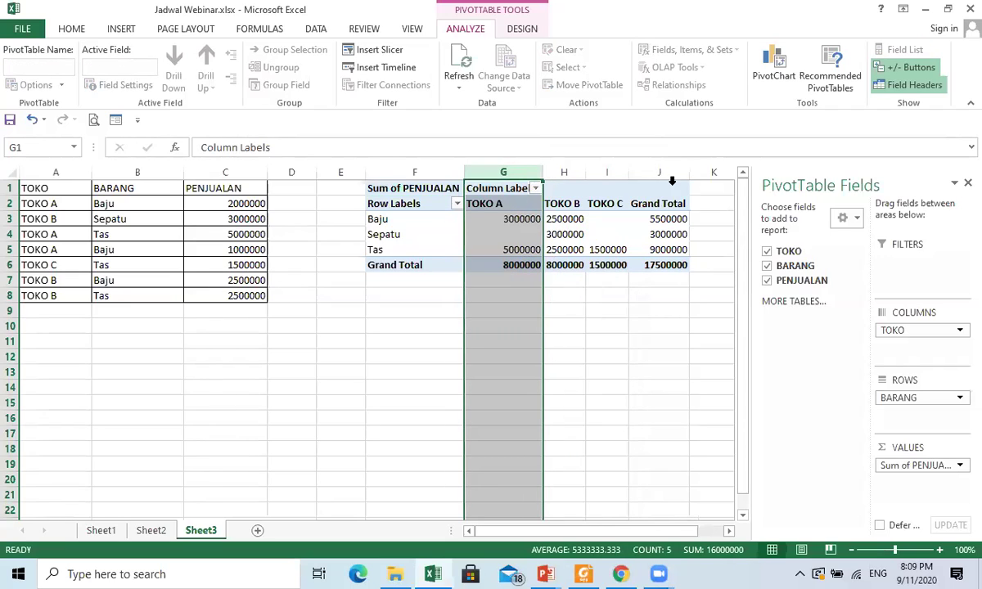
left_click_drag(620, 171, 616, 171)
mouse_move(676, 171)
left_mouse_down()
mouse_move(654, 171)
mouse_move(667, 172)
left_mouse_up()
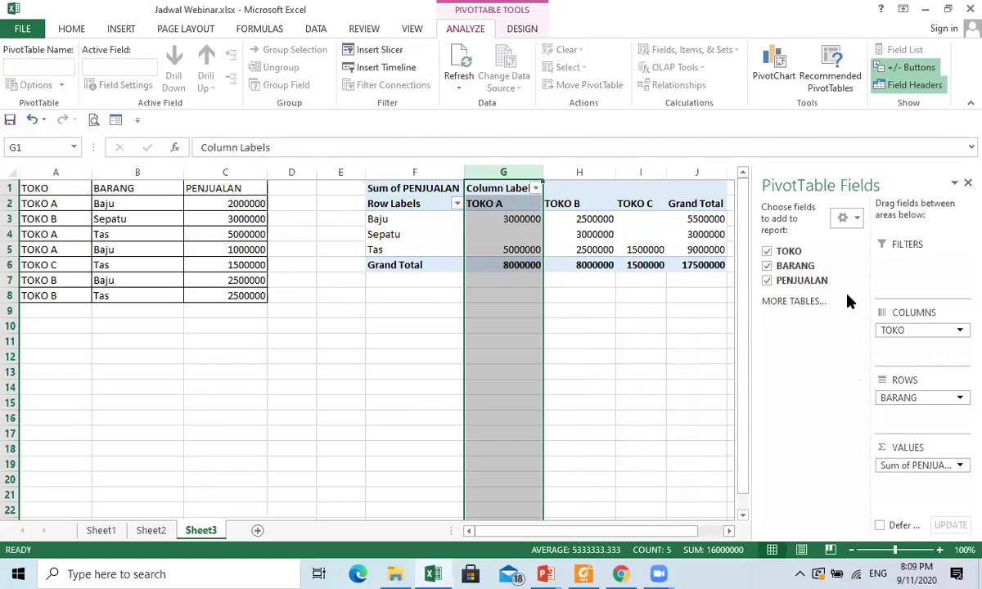
Close the PivotTable fields pane and widen columns G, I and J of the report
left_click(968, 184)
left_click(716, 355)
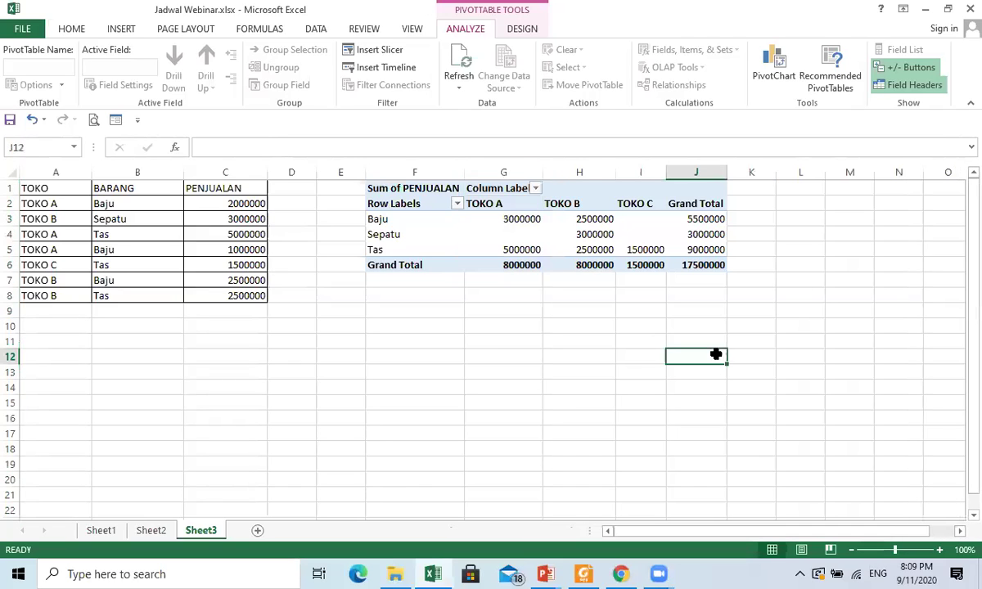
left_click(498, 343)
left_click_drag(544, 169, 554, 170)
left_click_drag(621, 169, 621, 169)
left_click_drag(676, 171, 700, 173)
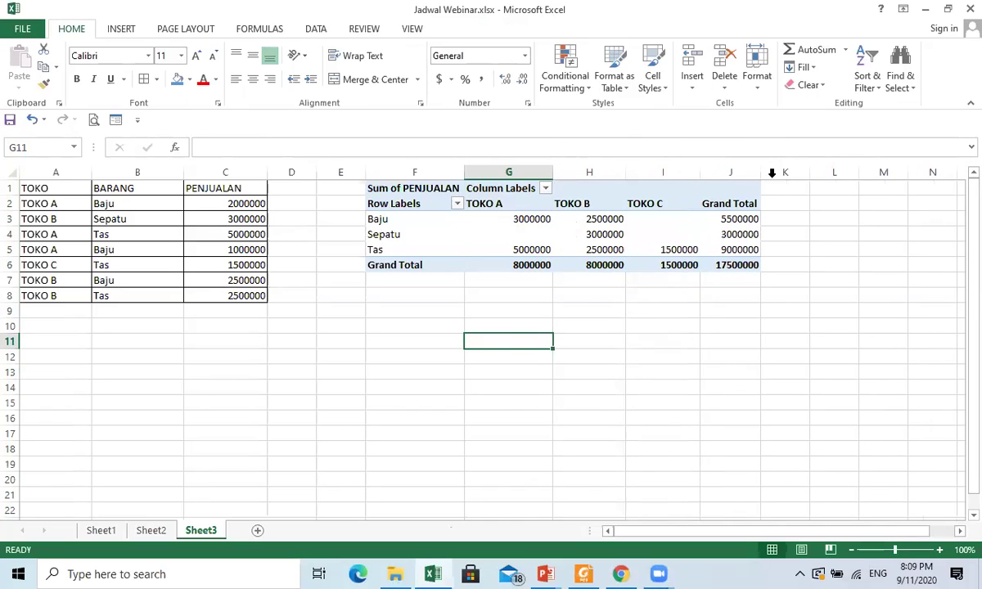
left_click_drag(761, 173, 786, 175)
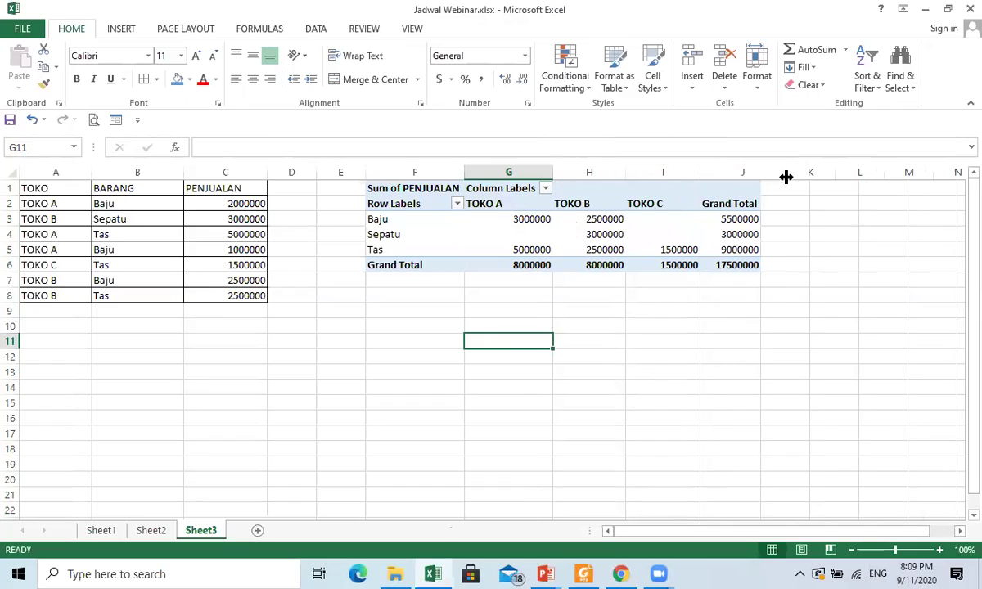
left_click(724, 340)
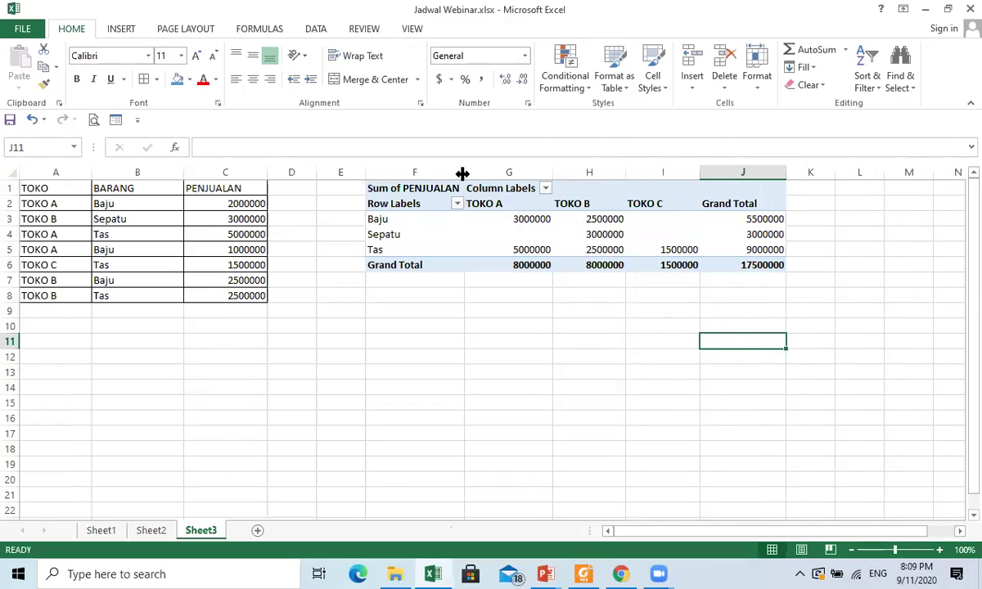
Narrow PivotTable columns F and G slightly, widen column H, and select the empty cell G10
left_click_drag(463, 173, 452, 173)
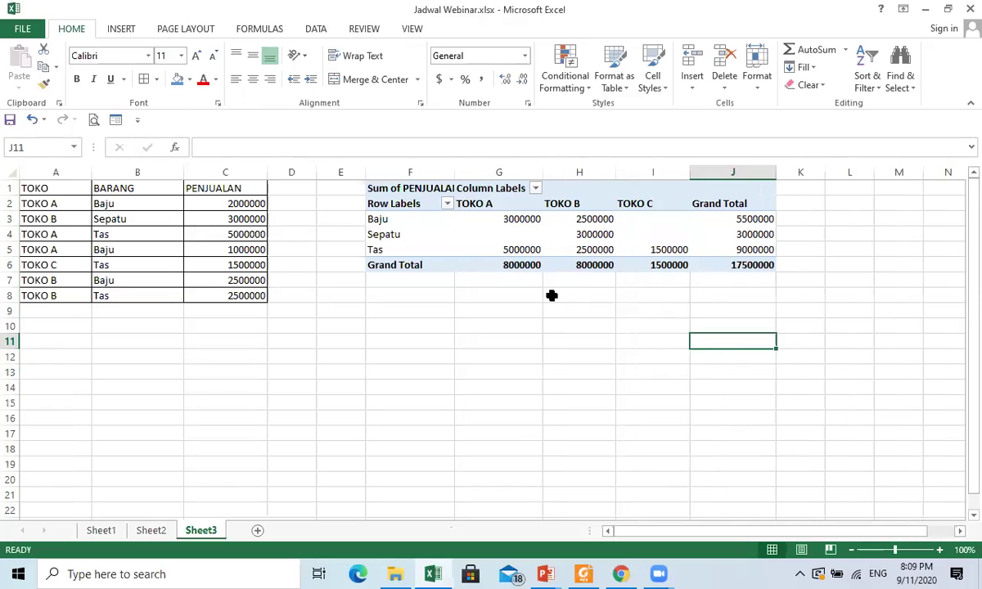
left_click(432, 311)
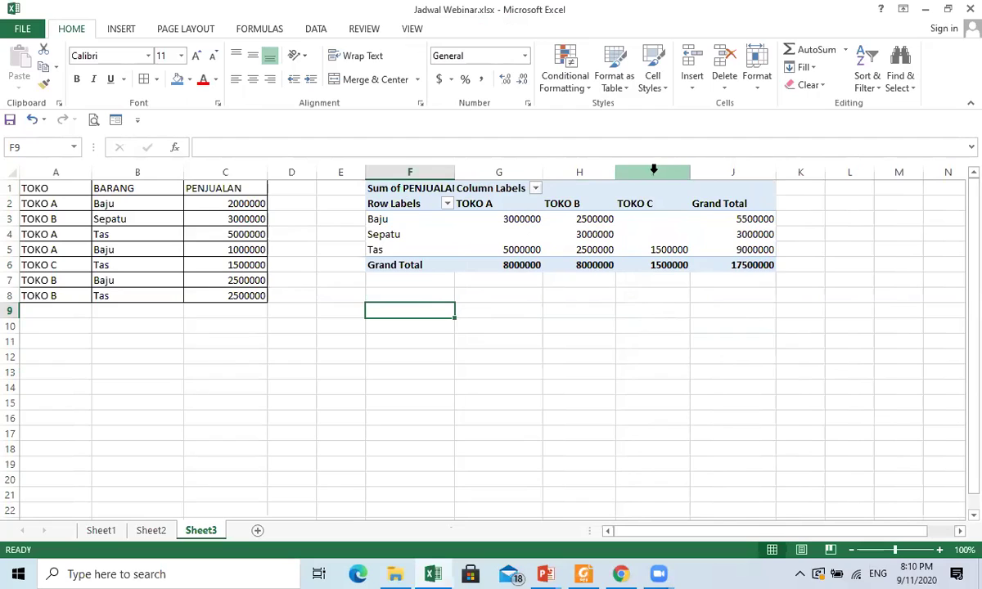
left_click_drag(614, 173, 628, 174)
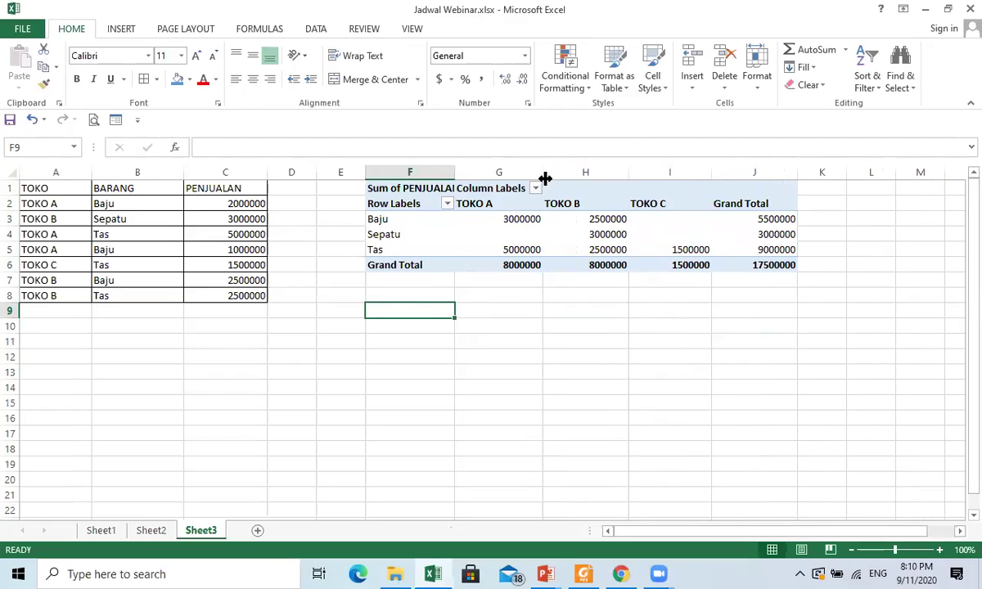
mouse_move(543, 178)
left_mouse_down()
mouse_move(526, 220)
mouse_move(533, 168)
left_mouse_up()
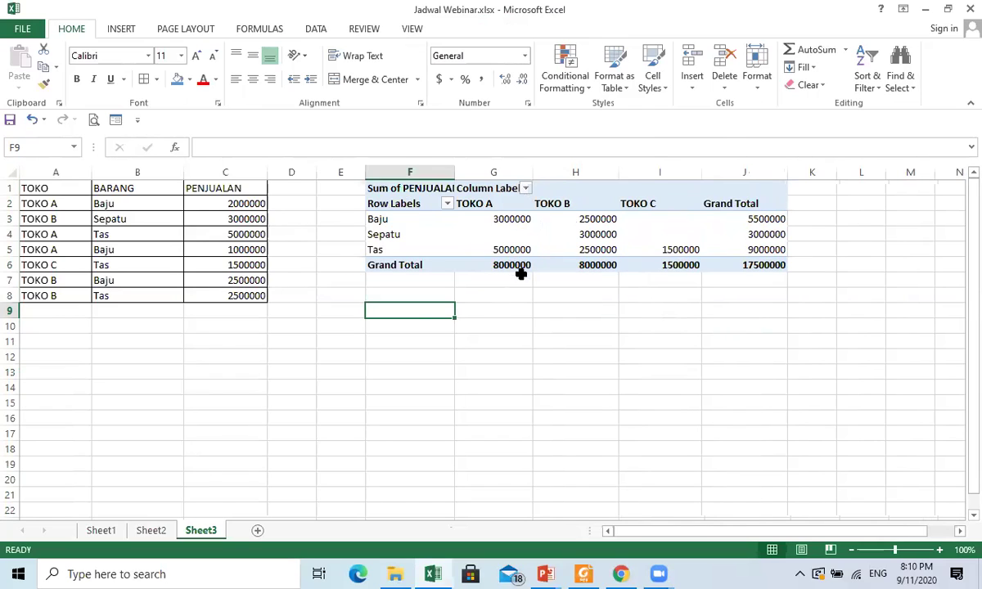
left_click(500, 324)
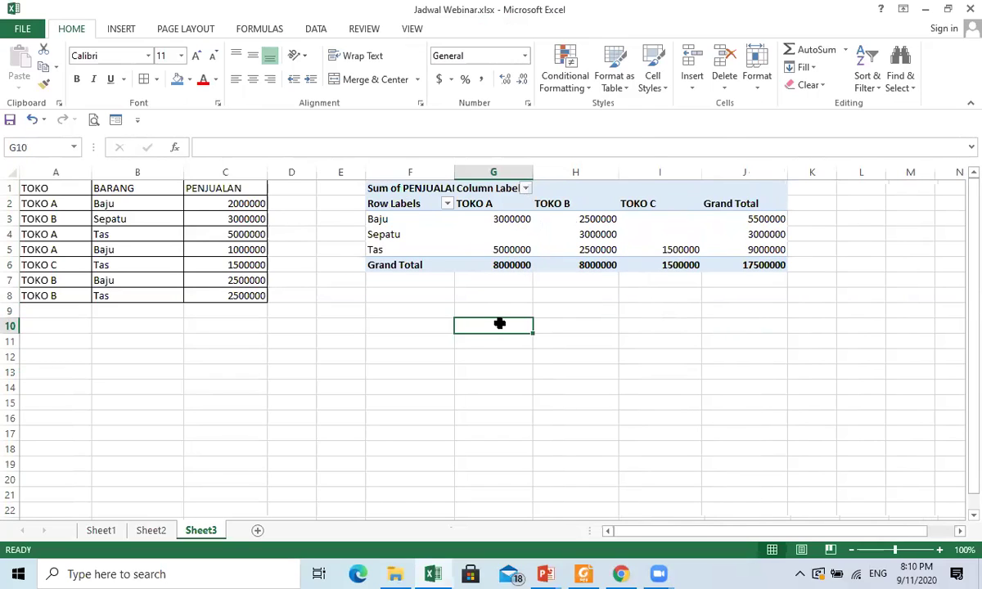